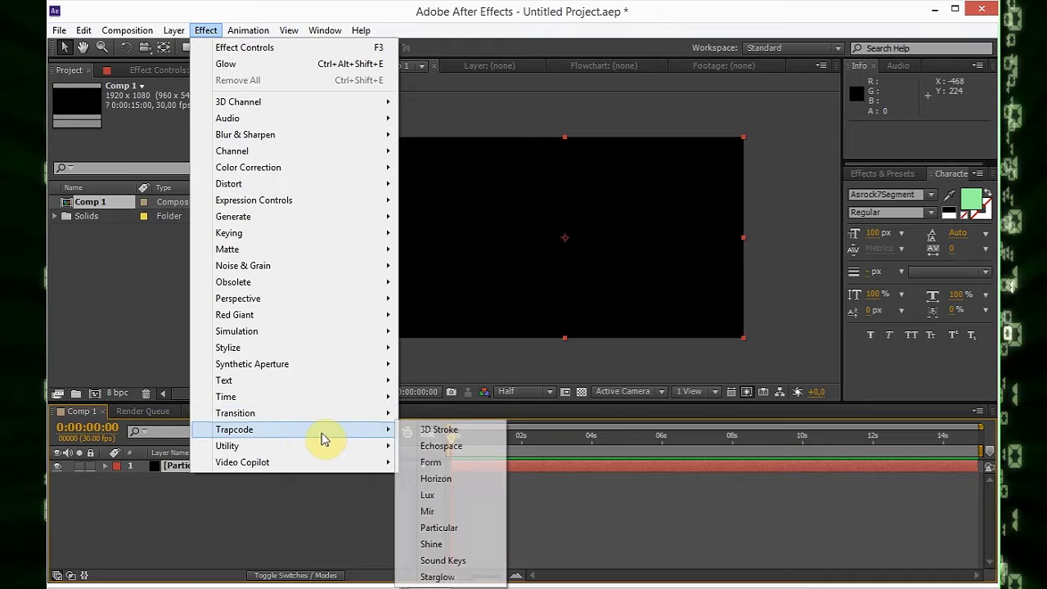
- Apply the Trapcode Particular effect to the solid layer and preview its particles at 0:00:01:28
left_click(433, 531)
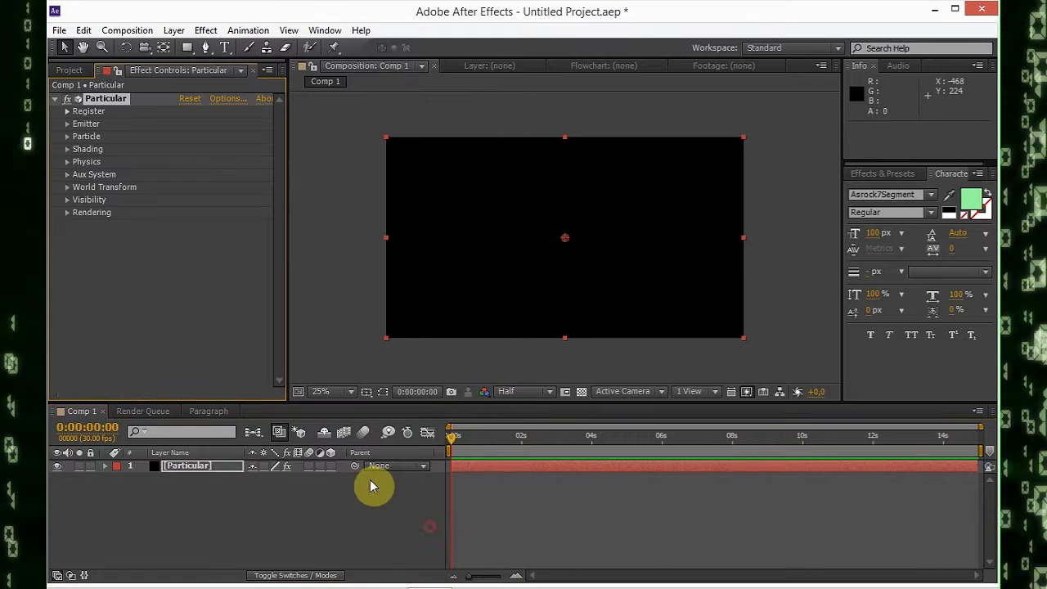
left_click_drag(459, 446, 519, 436)
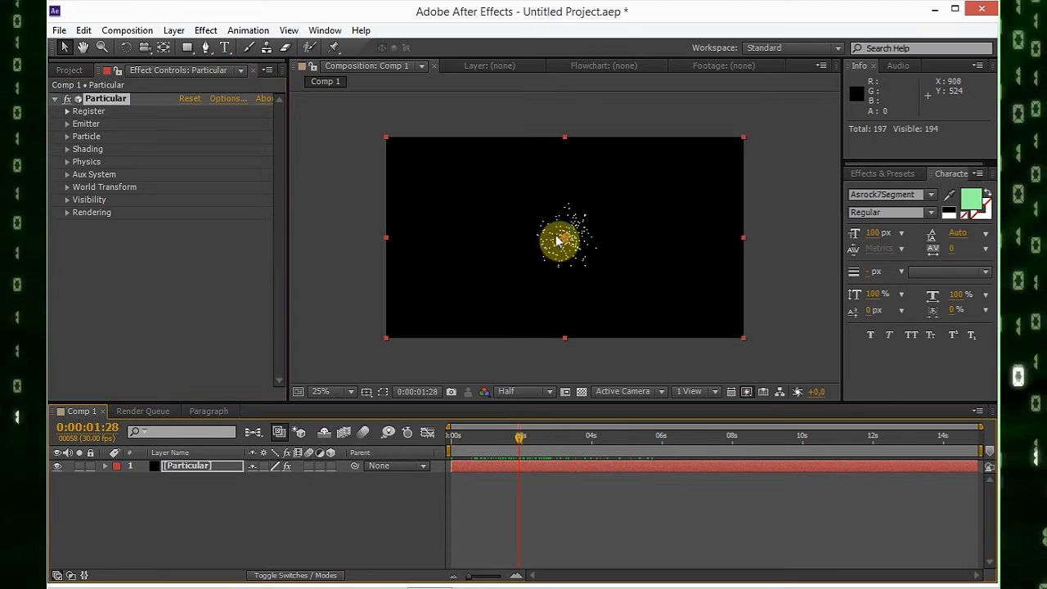
scroll(499, 320, "up", 2)
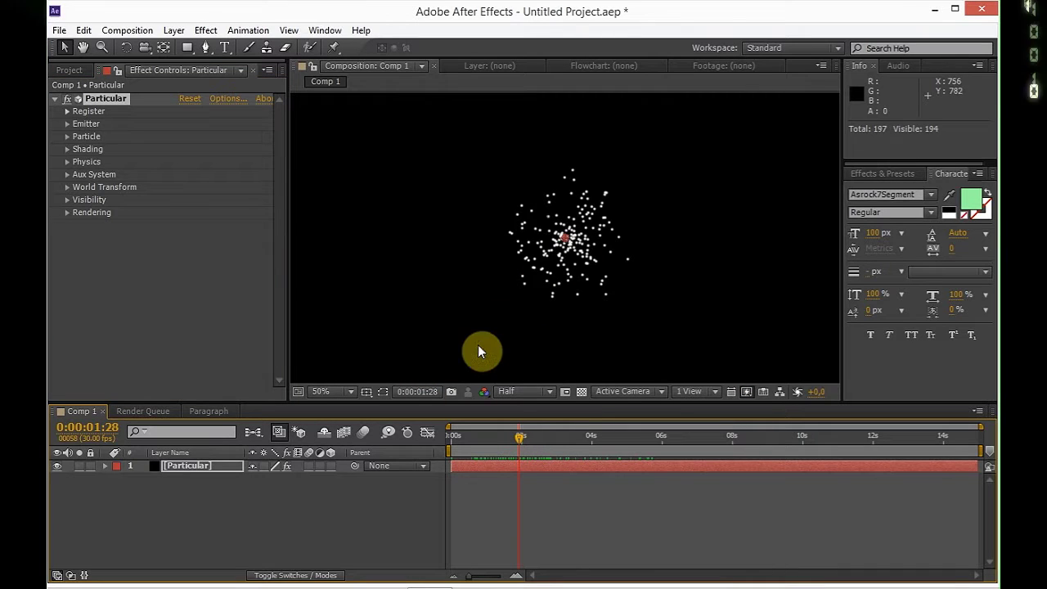
scroll(503, 340, "down", 2)
scroll(503, 340, "up", 2)
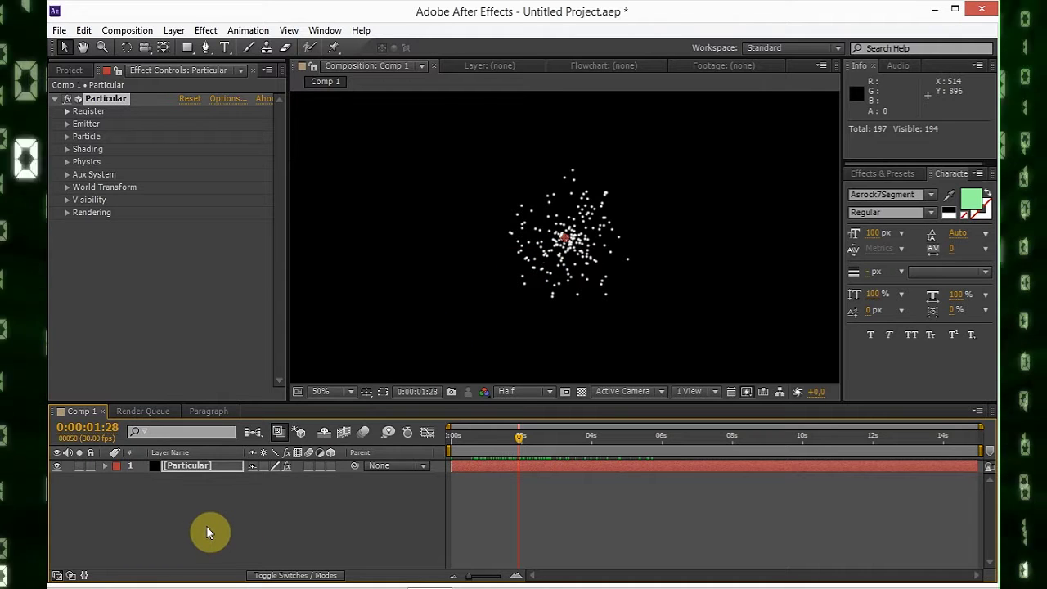
- Create a text layer containing the digit 0 and set its text color to white (FFFFFF)
right_click(189, 513)
mouse_move(320, 363)
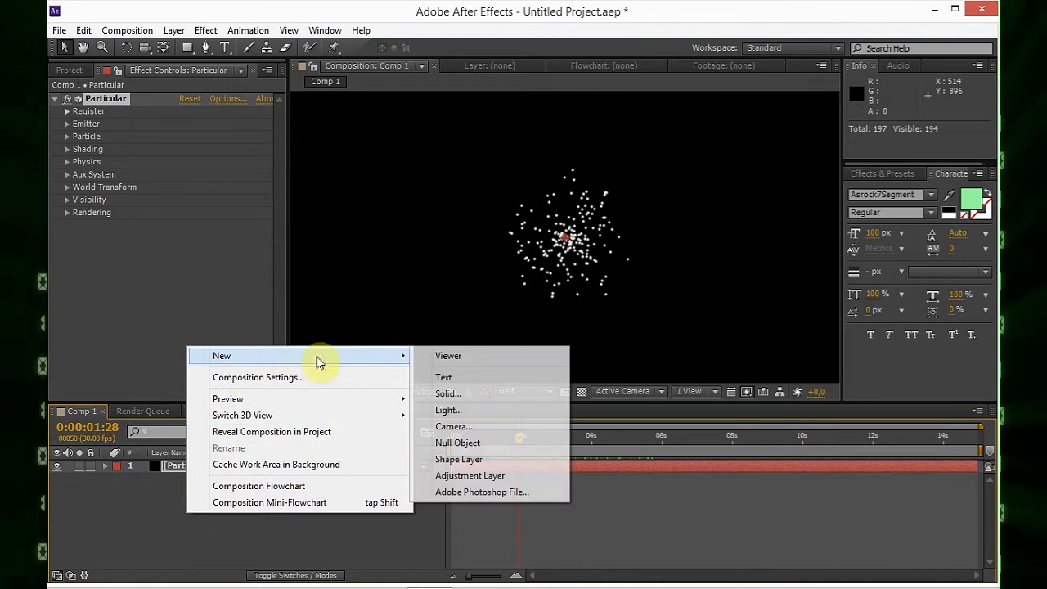
left_click(450, 377)
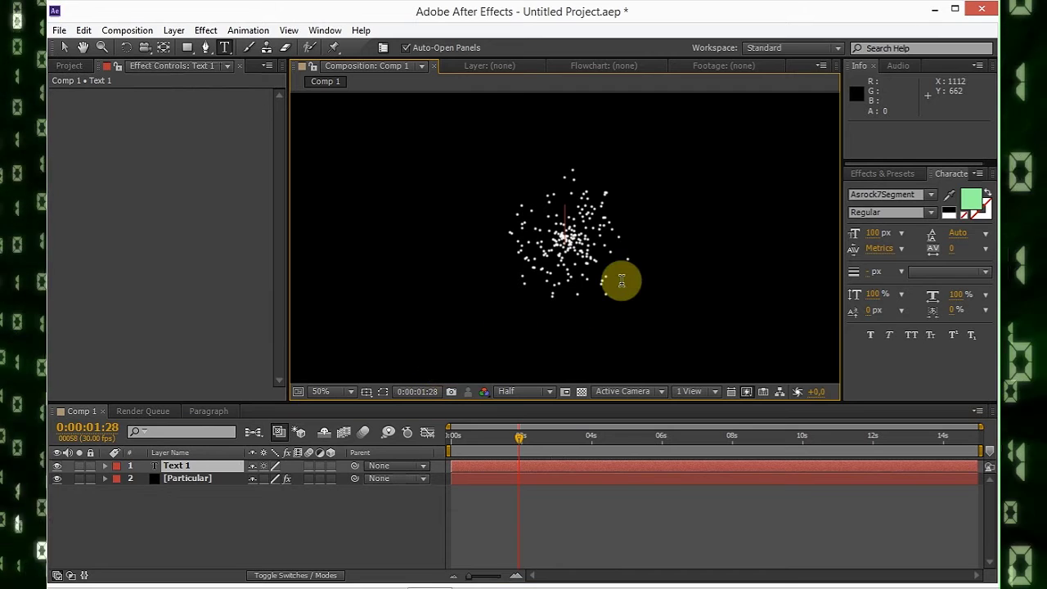
type("8")
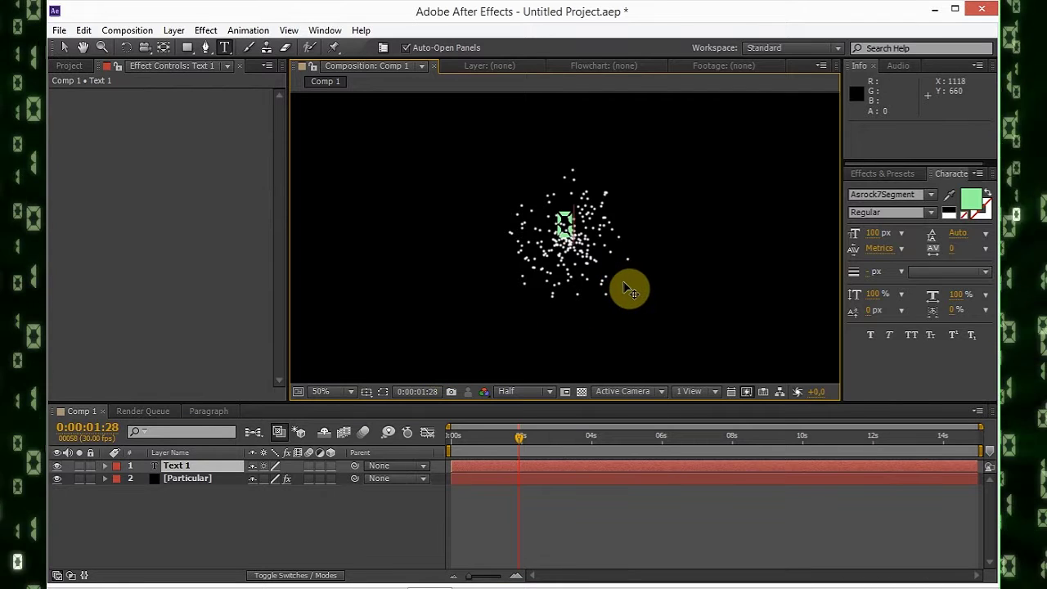
double_click(579, 232)
left_click(972, 203)
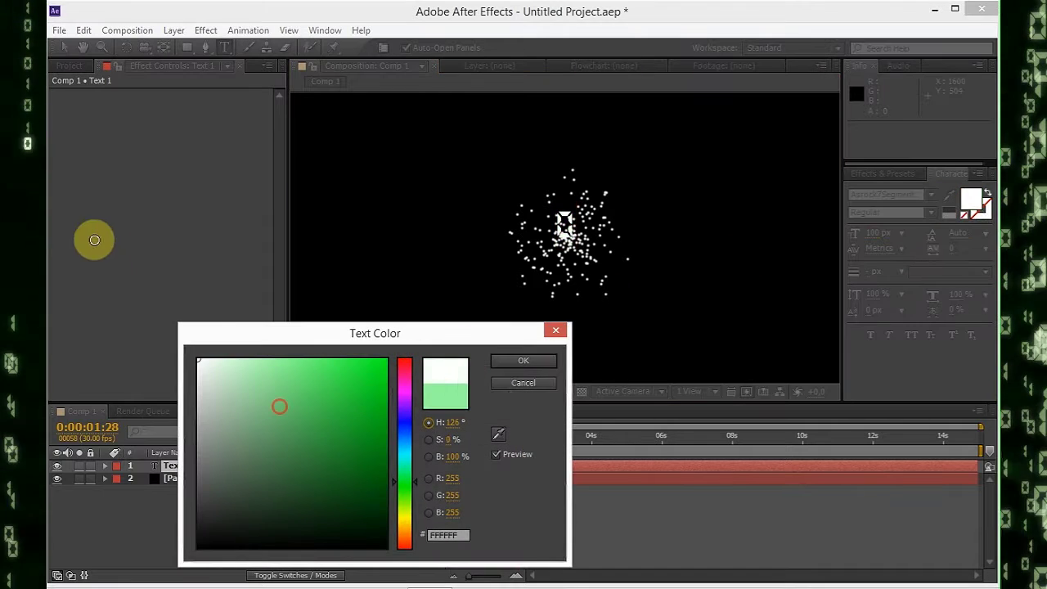
left_click(524, 364)
- Show the title/action safe guides and move the 0 to the composition's center, at about 962, 570
scroll(568, 358, "up", 2)
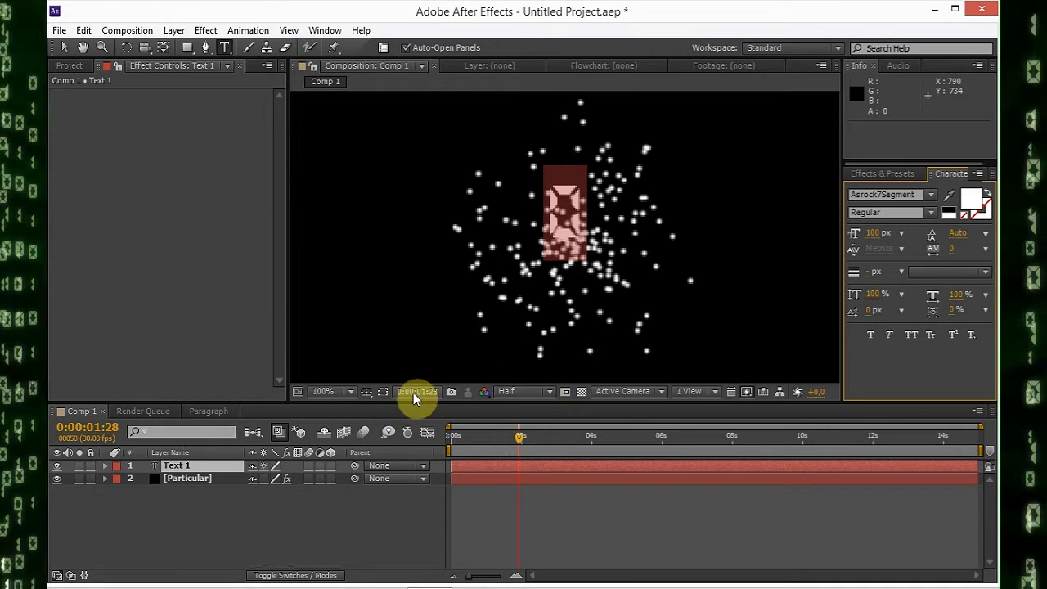
left_click(364, 392)
left_click(364, 395)
left_click(65, 47)
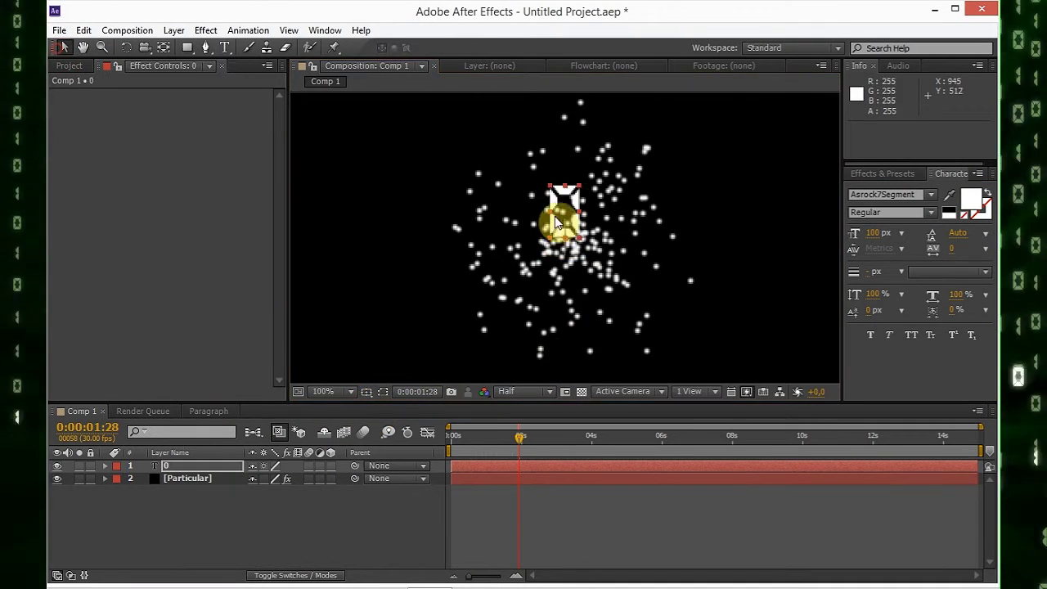
left_click_drag(562, 216, 572, 249)
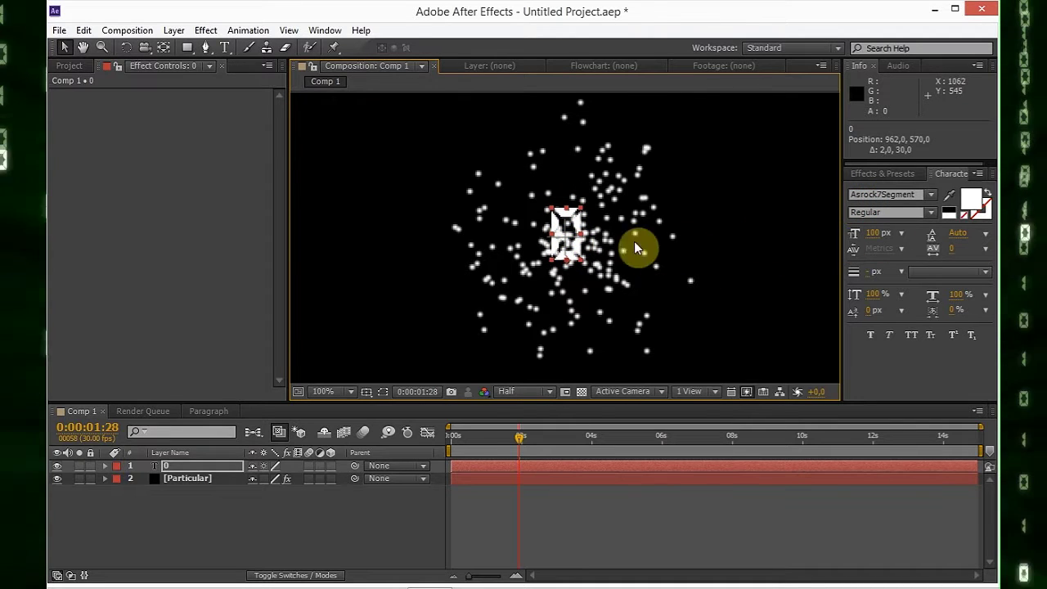
scroll(591, 247, "down", 2)
- Pre-compose the 0 text layer into a new composition named "цифры"
right_click(204, 468)
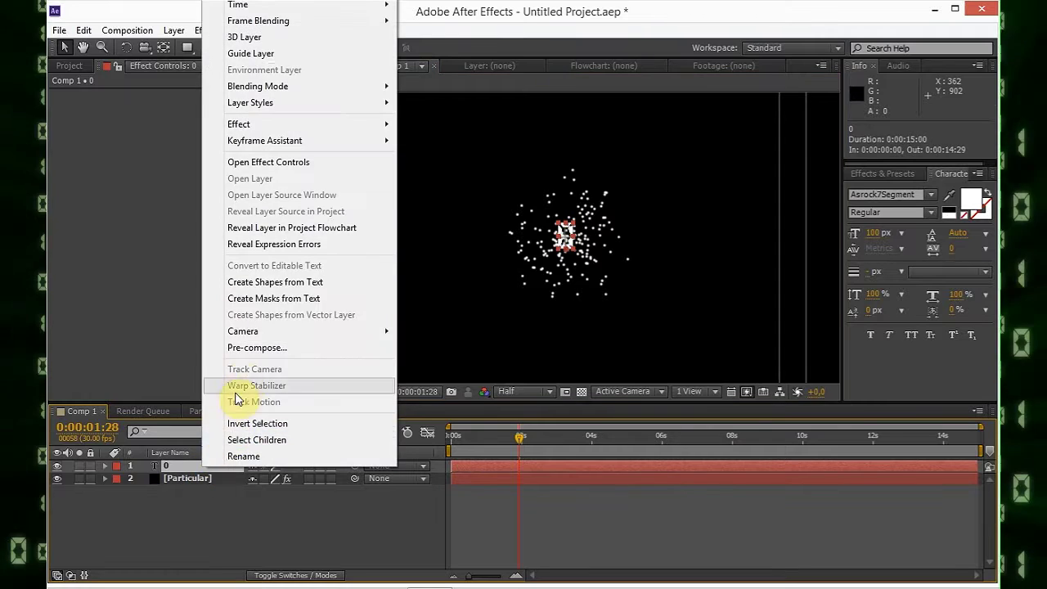
left_click(253, 348)
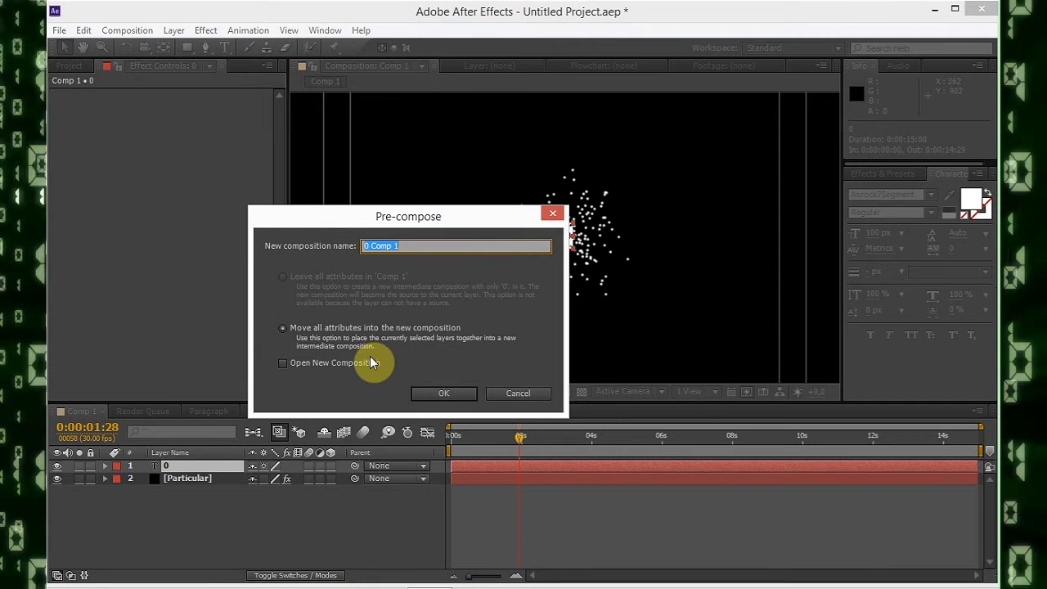
type("цифры")
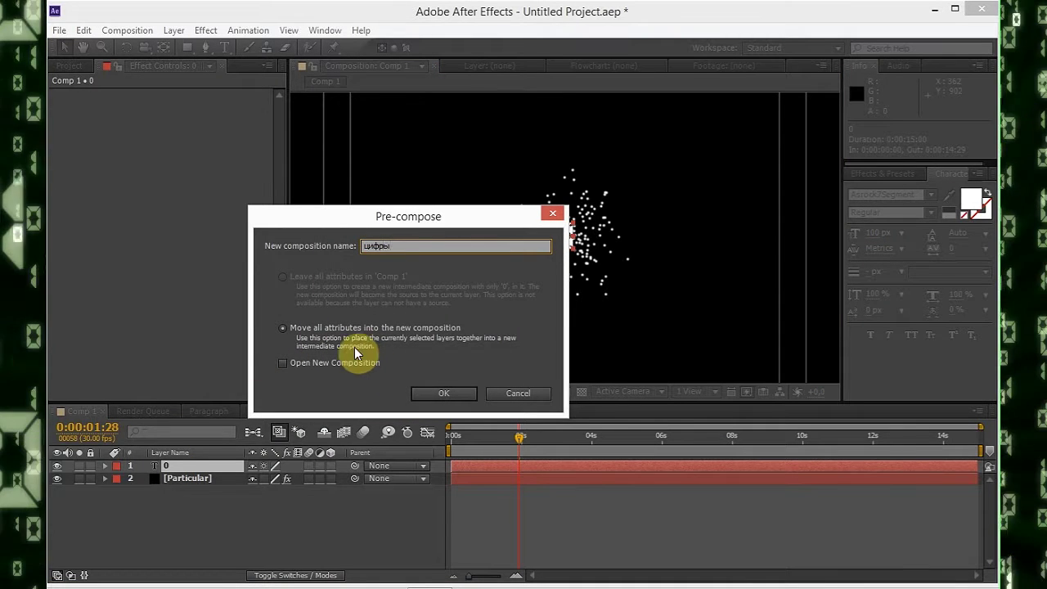
key("Return")
- Open the цифры composition and set its width and height to 120 px each
double_click(186, 470)
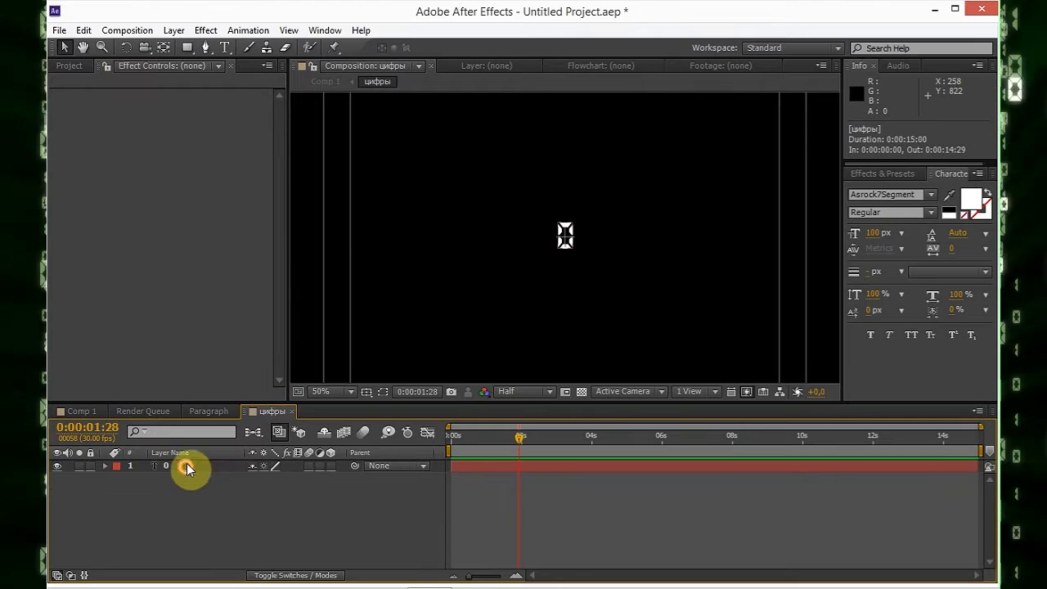
right_click(262, 413)
left_click(320, 193)
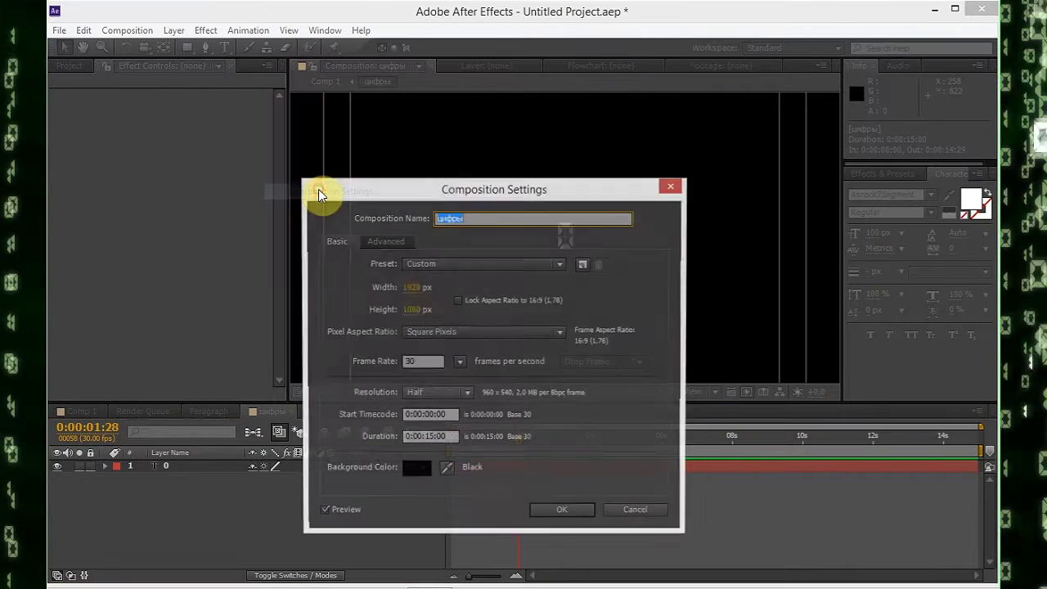
type("120")
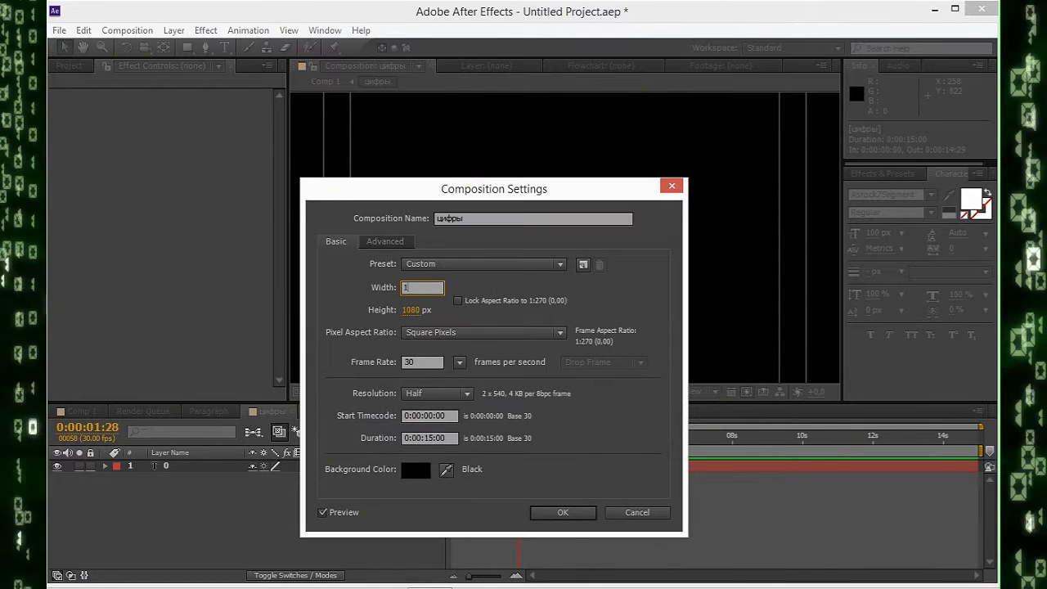
left_click(418, 309)
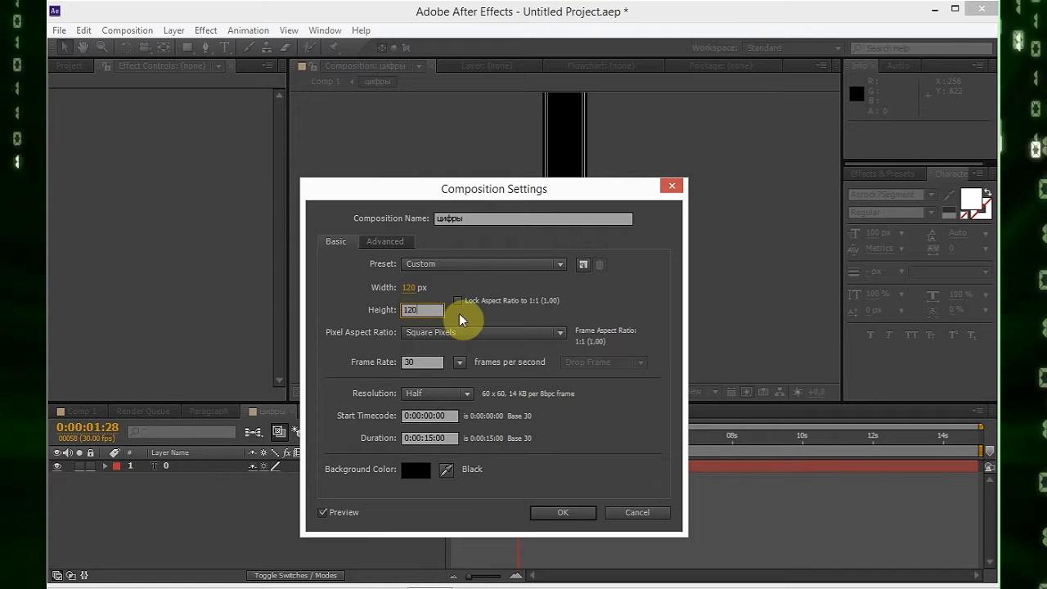
type("120")
key("Return")
left_click(546, 510)
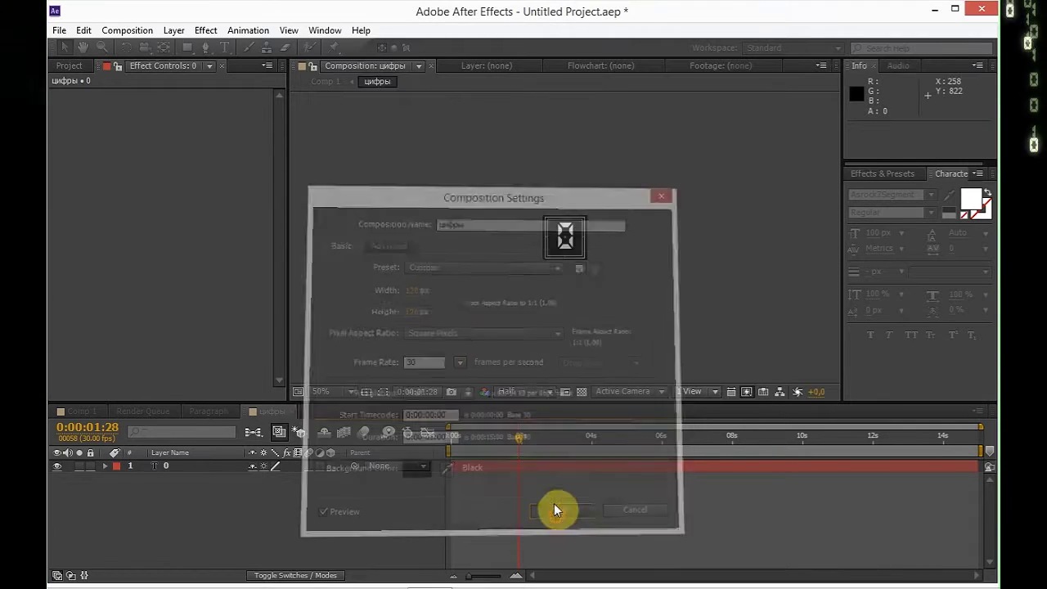
- Center the 0 within the small composition frame, at about 61.5, 94.5
scroll(563, 234, "up", 2)
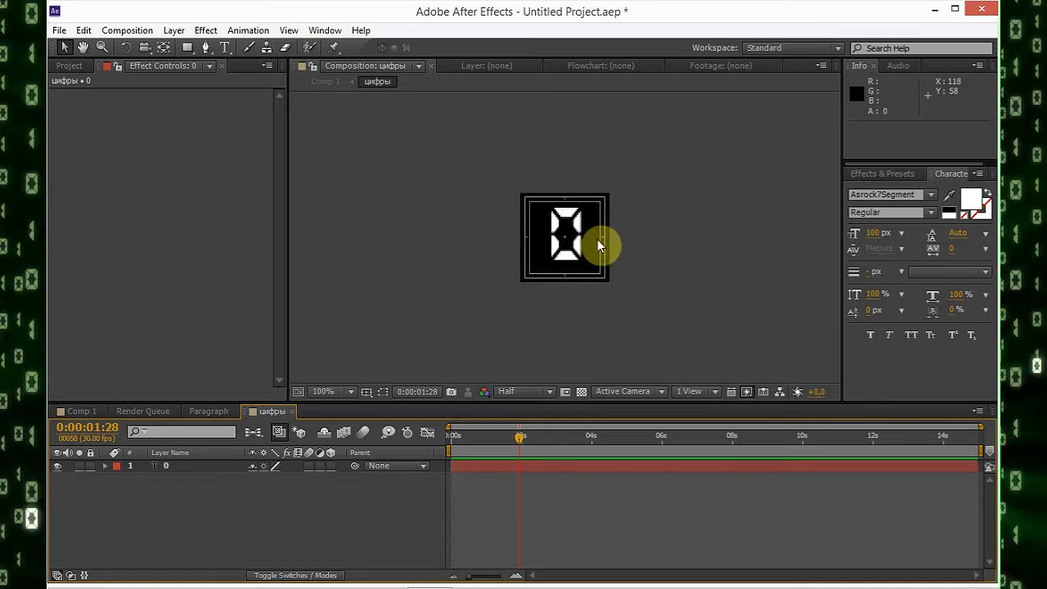
left_click_drag(560, 255, 563, 253)
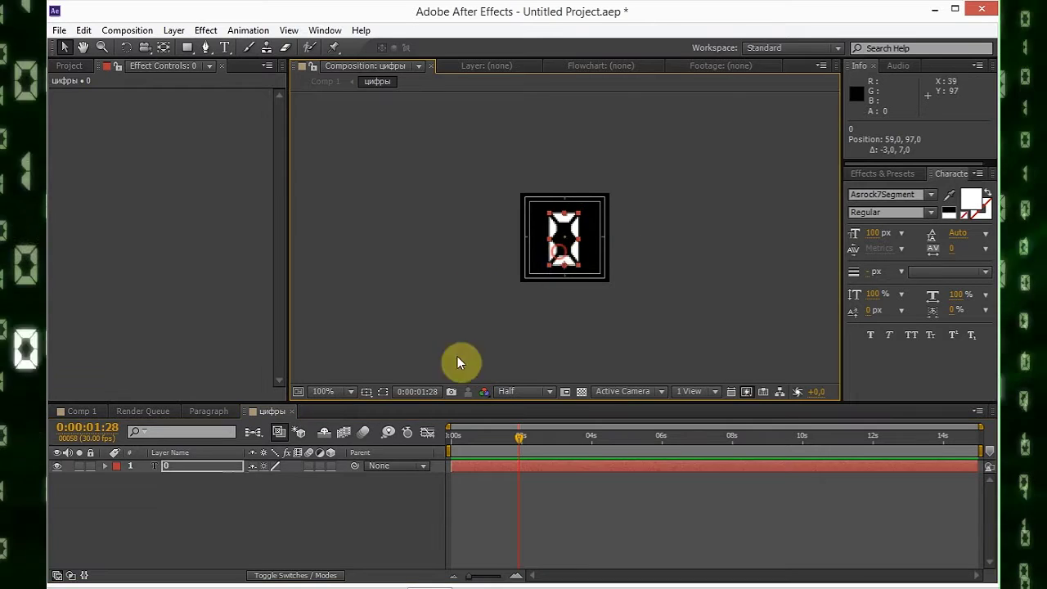
left_click(369, 498)
scroll(591, 318, "up", 1)
left_click_drag(567, 288, 568, 285)
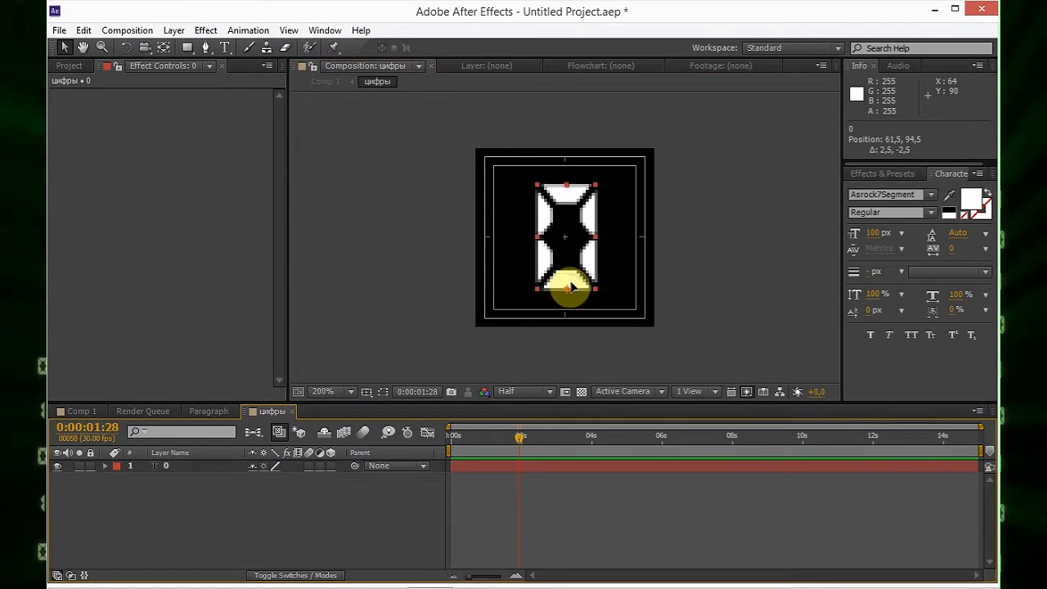
left_click(219, 519)
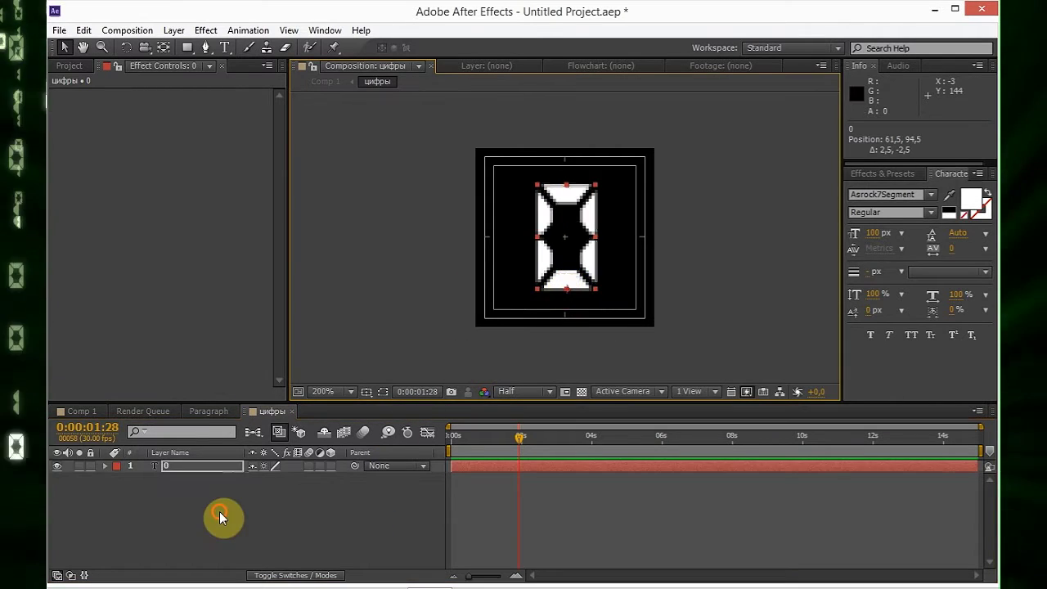
- Enable Source Text keyframing on the 0 layer, with the first keyframe at 0:00:00:00
left_click(104, 466)
left_click(118, 479)
left_click(145, 491)
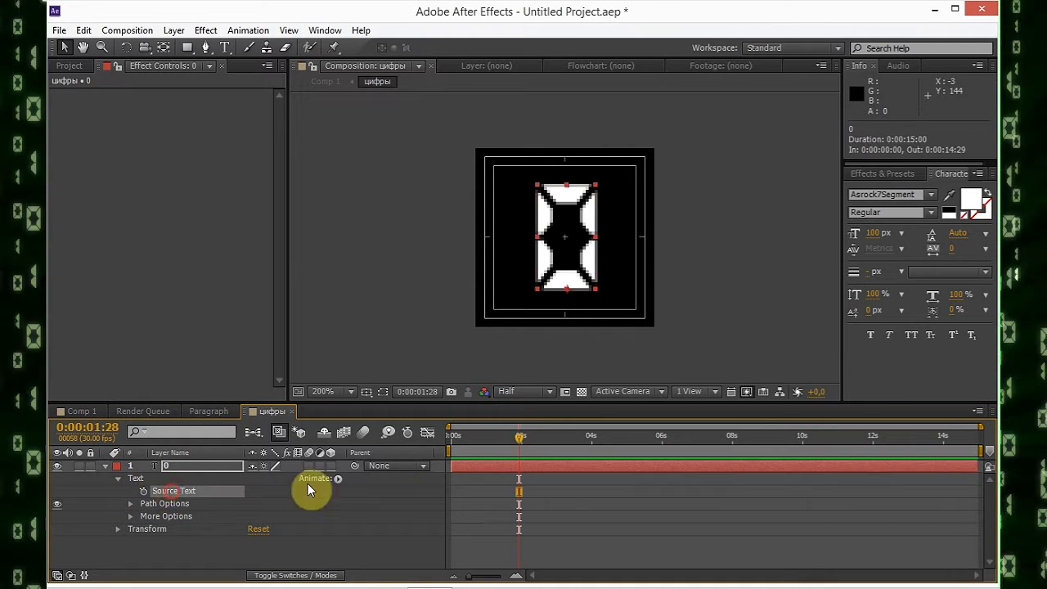
left_click_drag(442, 448, 440, 446)
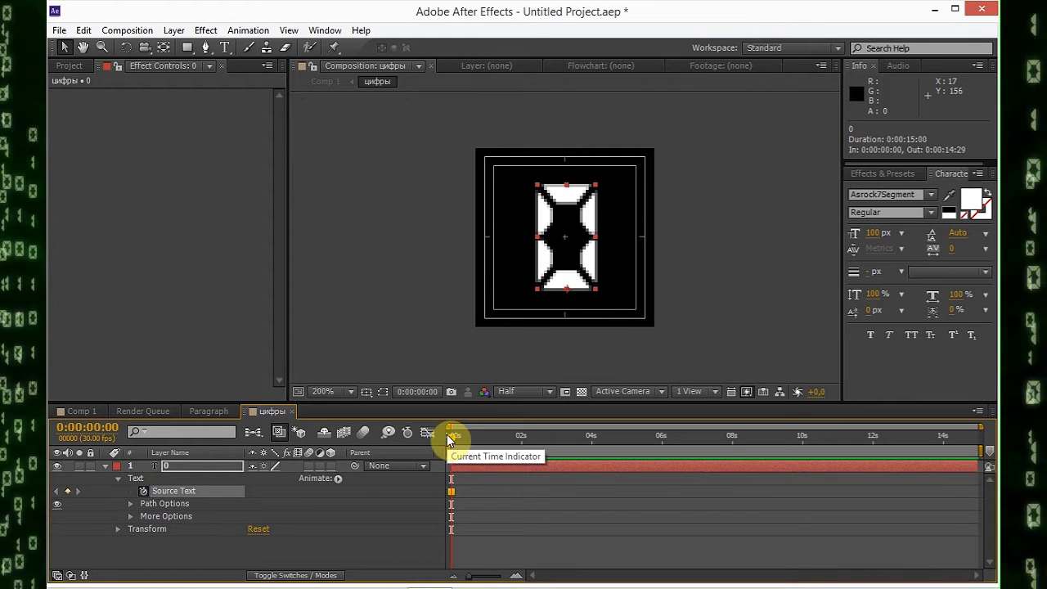
- Go to 0:00:00:01 and close the Paragraph panel covering the timeline
double_click(205, 467)
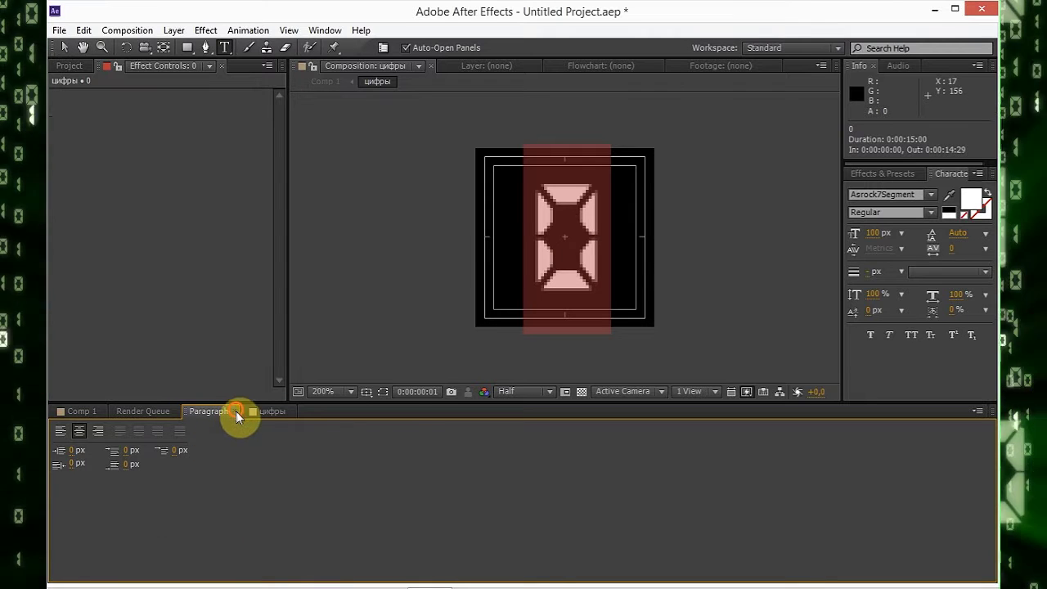
left_click(234, 411)
left_click(183, 473)
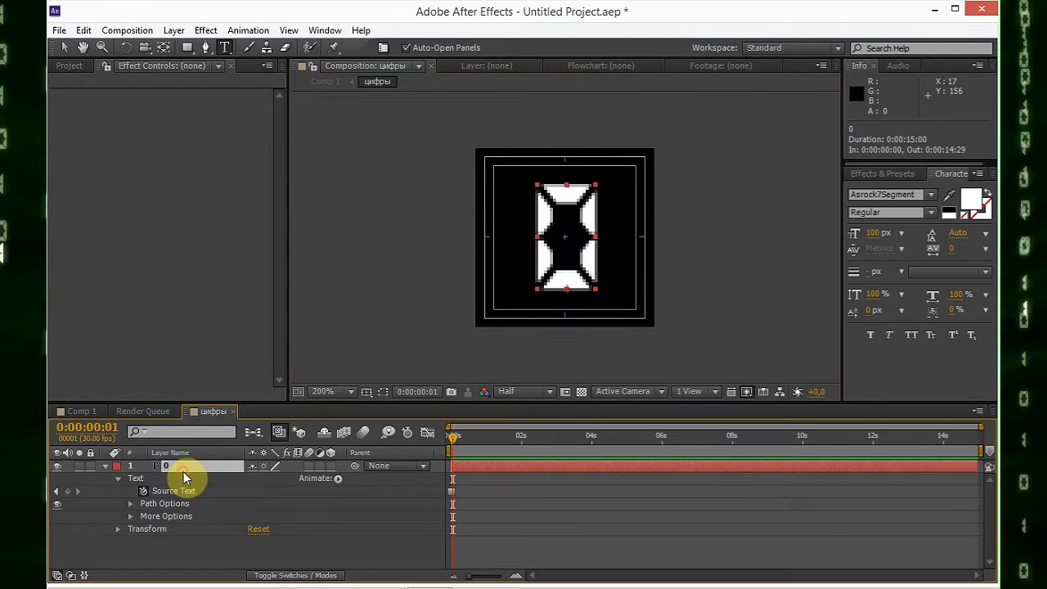
key("Delete")
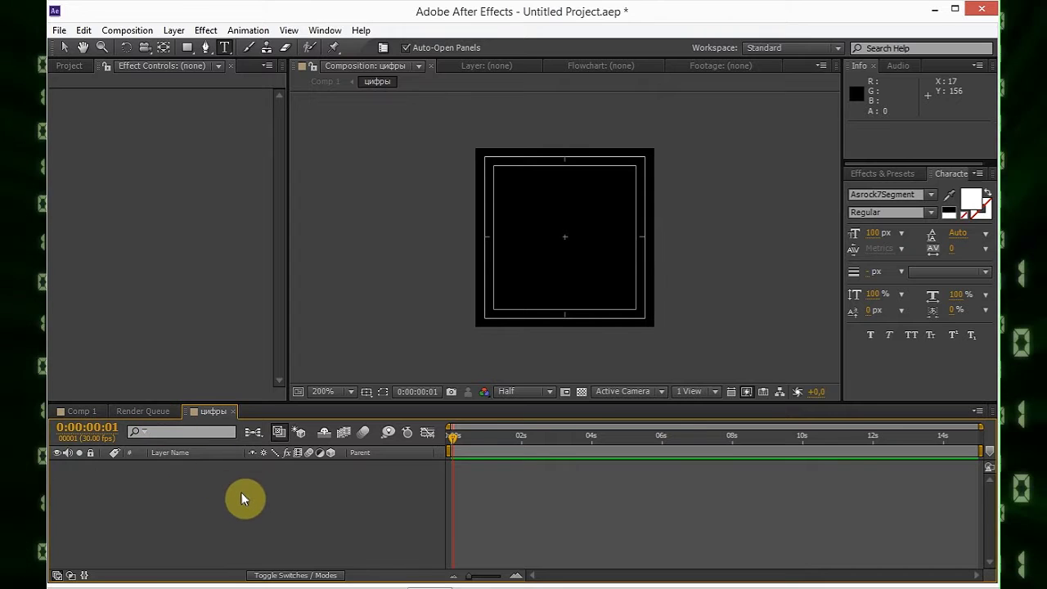
key("ctrl+z")
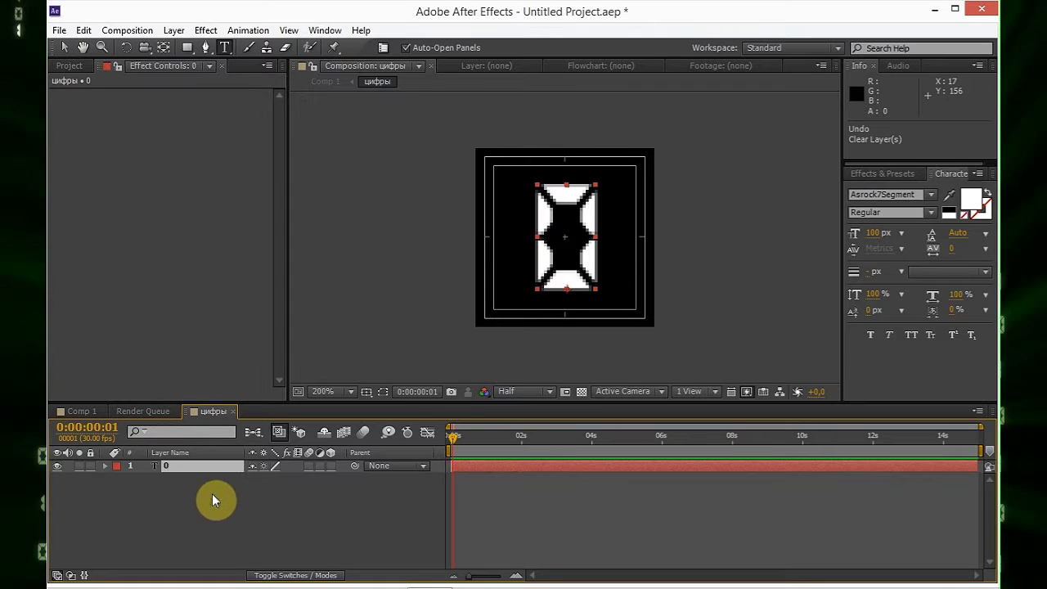
- Replace the layer's text with 1 at 0:00:00:01 as a Source Text keyframe, and scrub the first frames to check the change
left_click(105, 466)
left_click(115, 483)
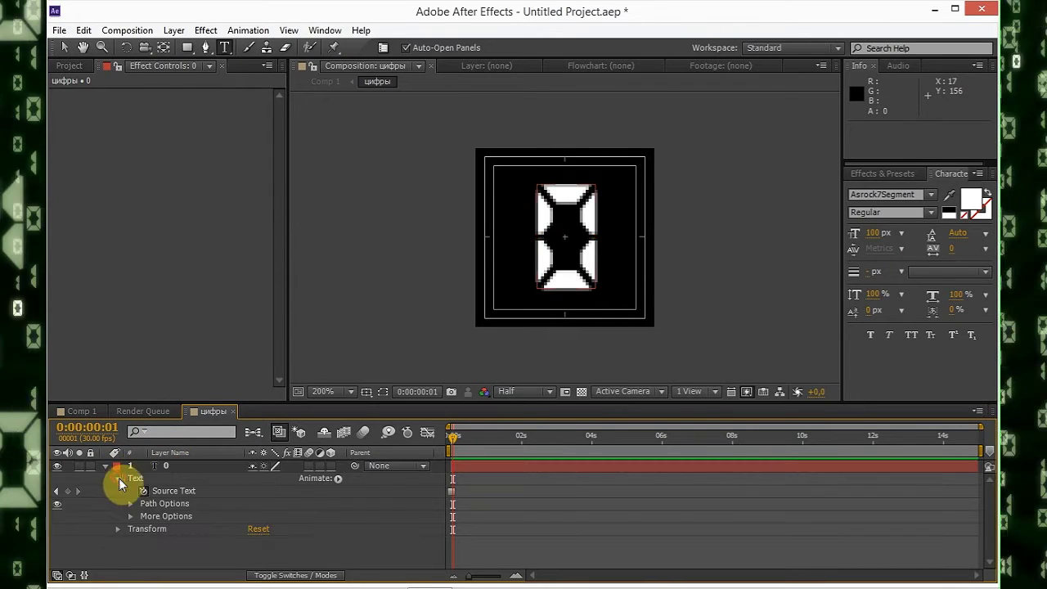
double_click(201, 468)
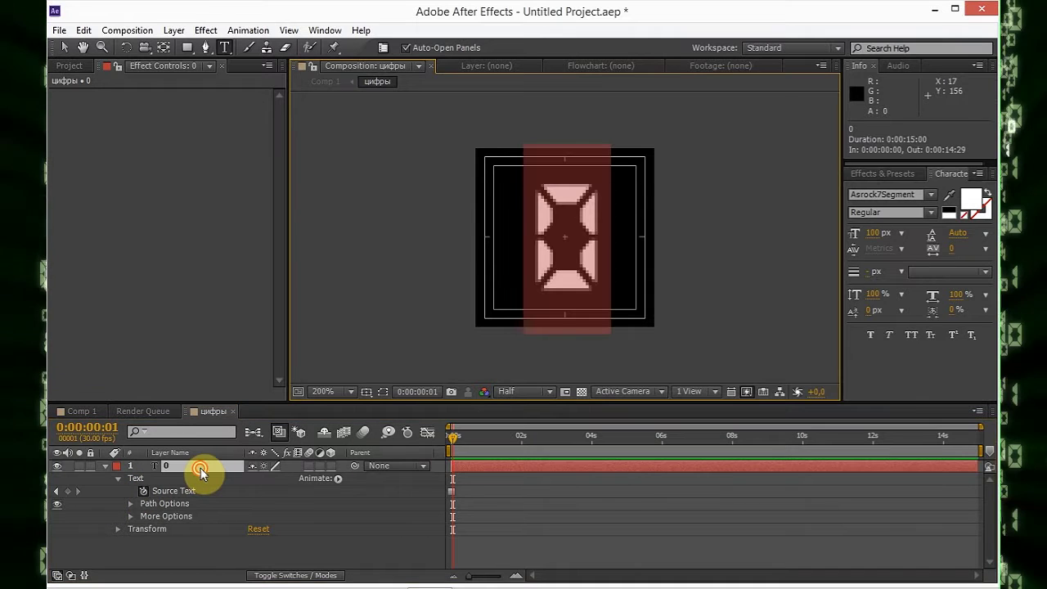
key("BackSpace")
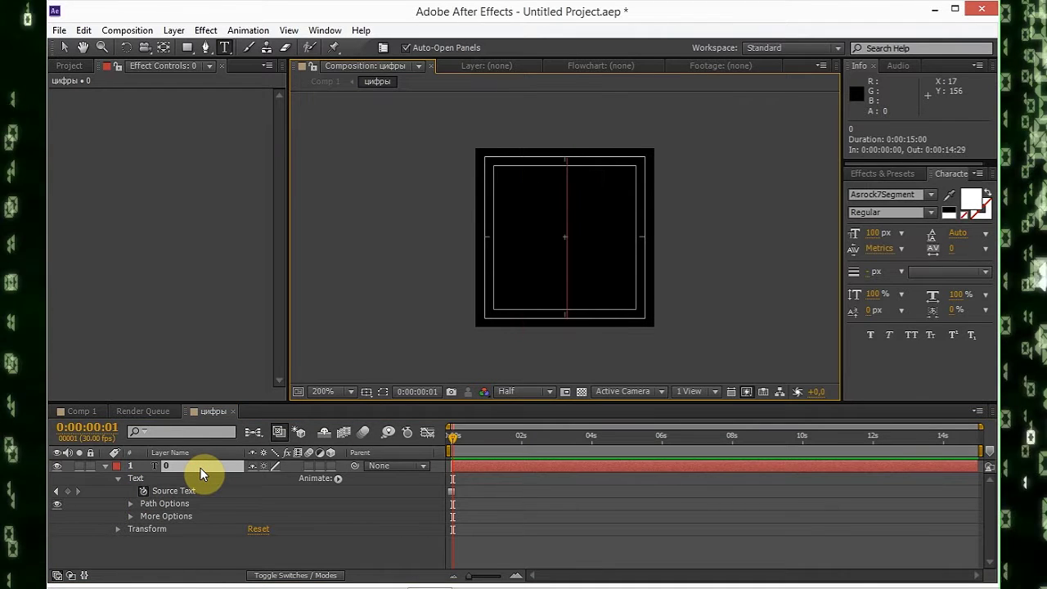
type("1")
left_click(517, 507)
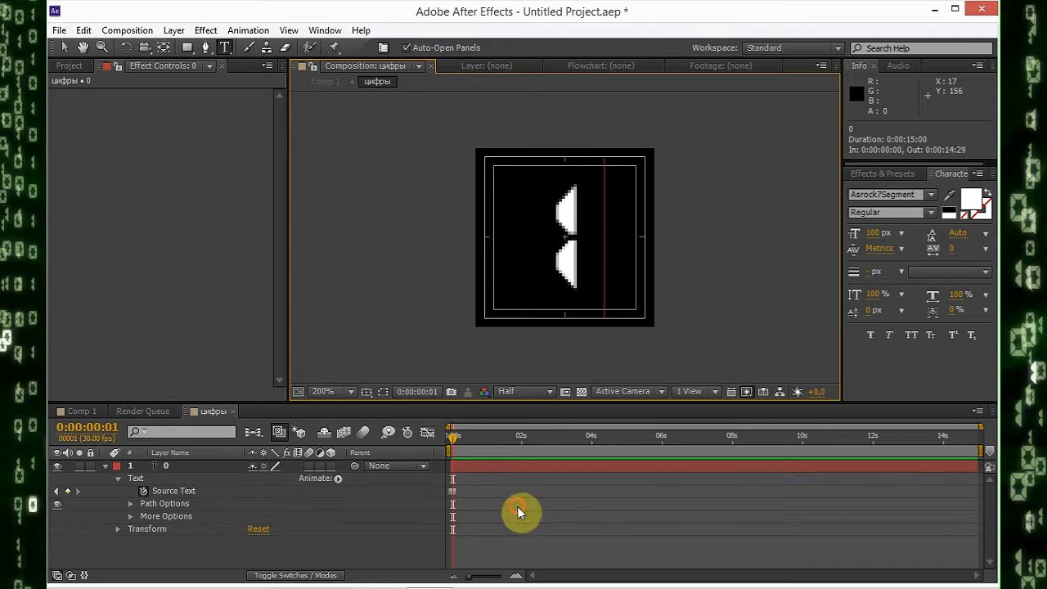
left_click(451, 438)
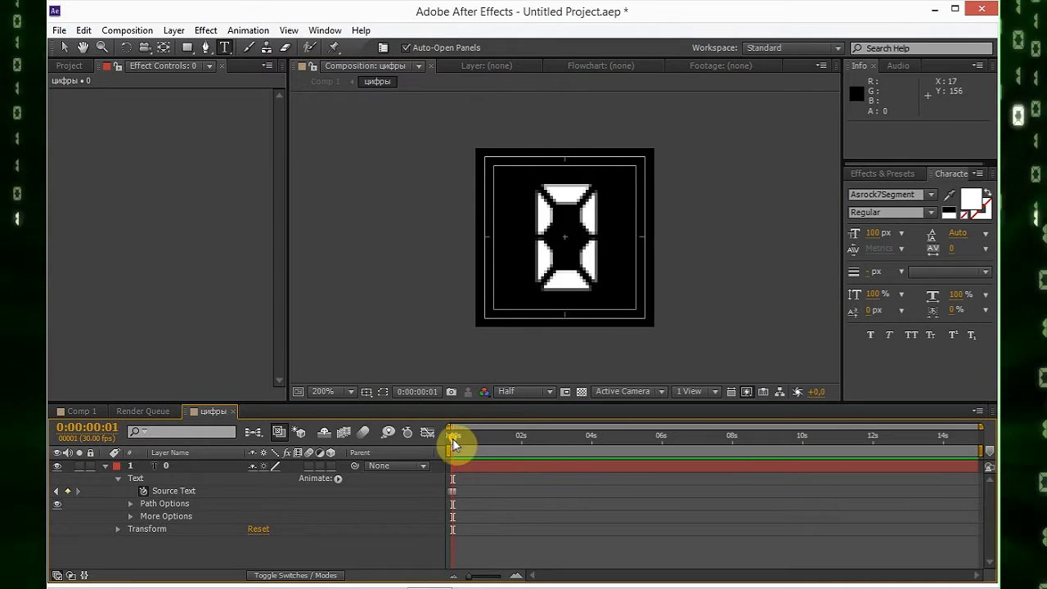
left_click_drag(452, 438, 457, 439)
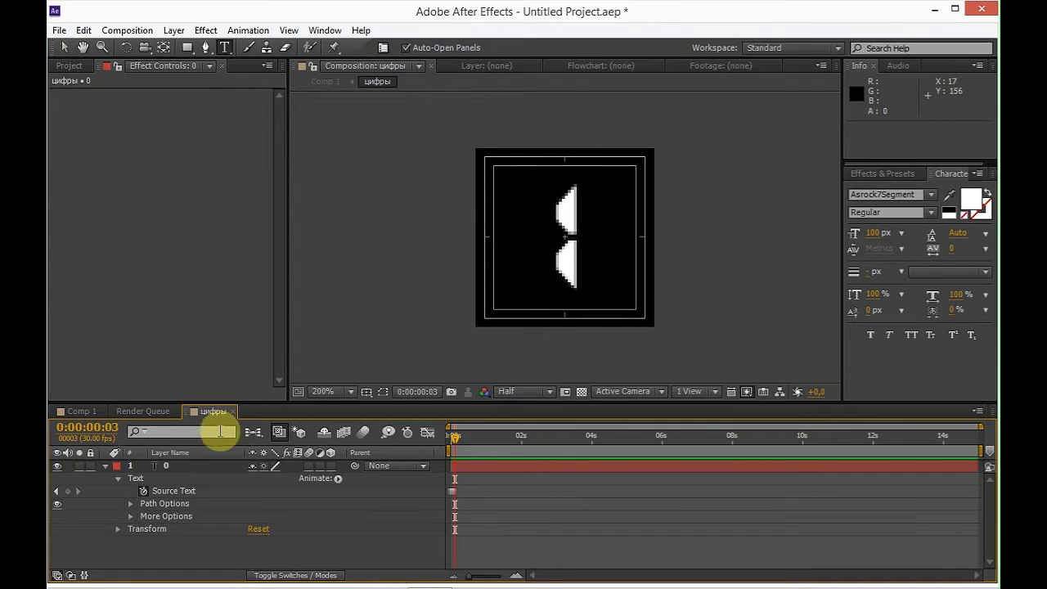
- Add Source Text keyframes that set the text to 0 at 0:00:00:03 and to 1 at 0:00:00:04
left_click(197, 465)
key("ctrl+v")
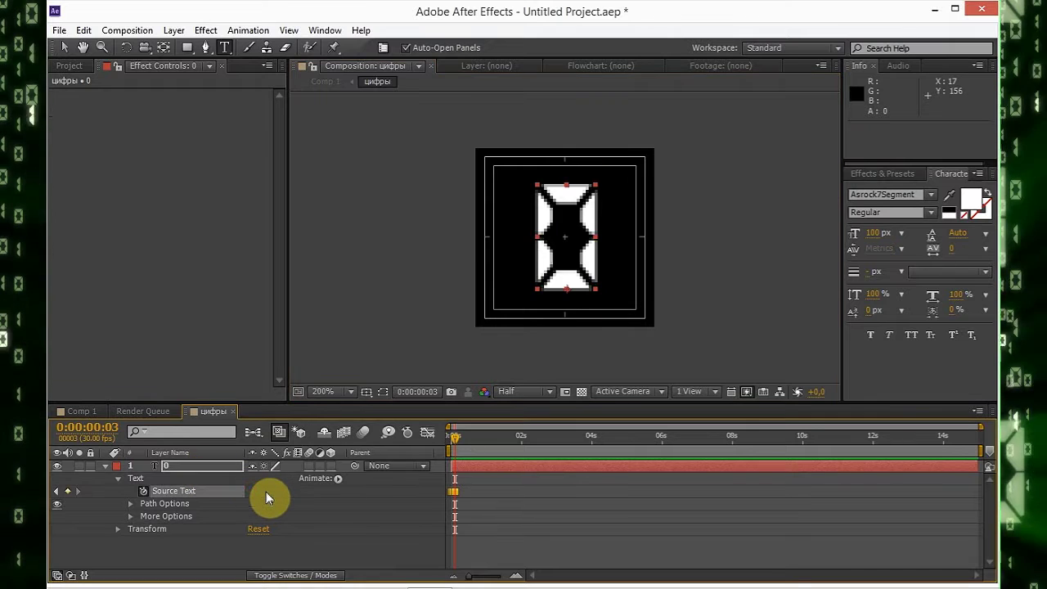
key("Page_Down")
left_click(318, 503)
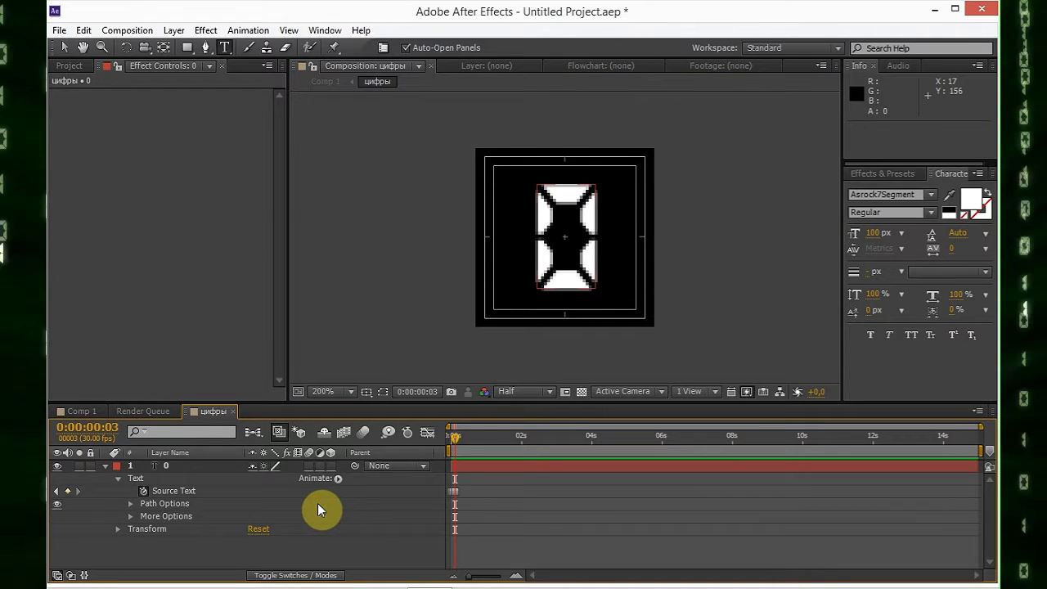
double_click(175, 465)
key("BackSpace")
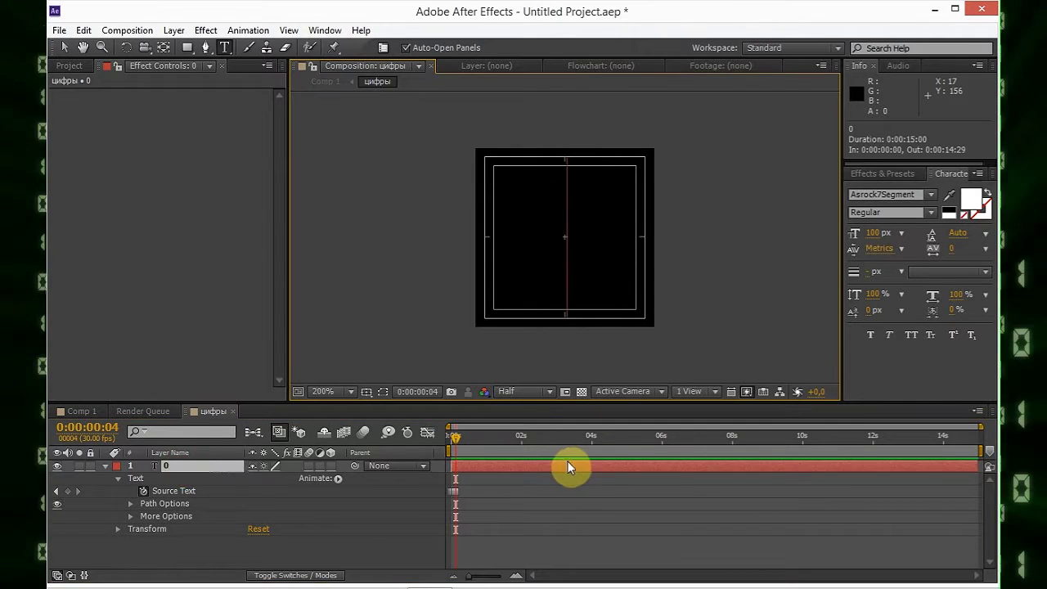
type("1")
left_click(521, 499)
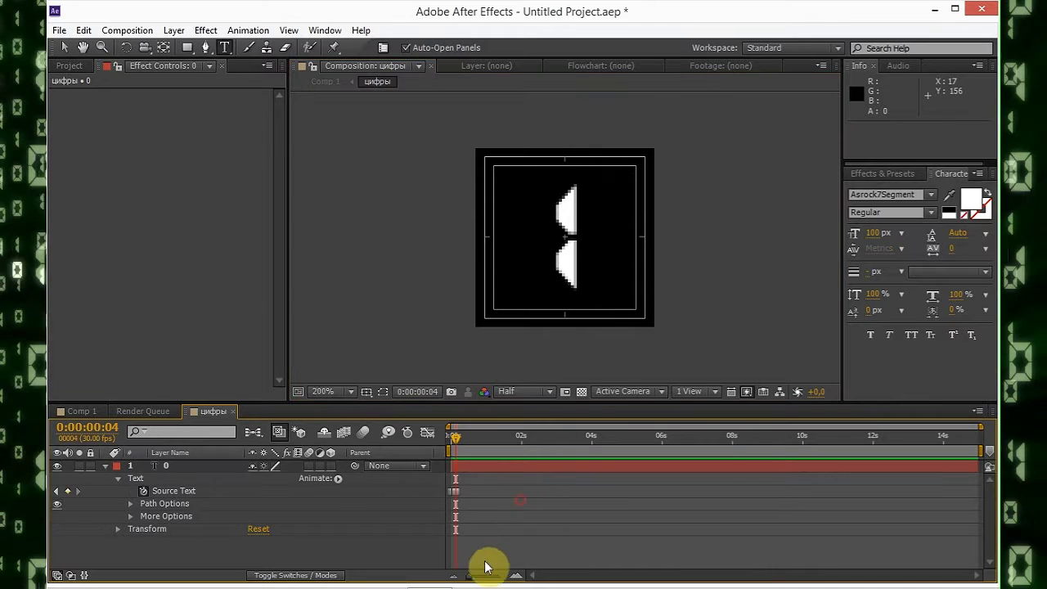
- Copy the four Source Text keyframes on frames 0 to 3 and paste them at frames 4, 8, 12 and 16
left_click_drag(468, 575, 501, 578)
left_click_drag(511, 438, 481, 439)
left_click_drag(537, 483, 450, 502)
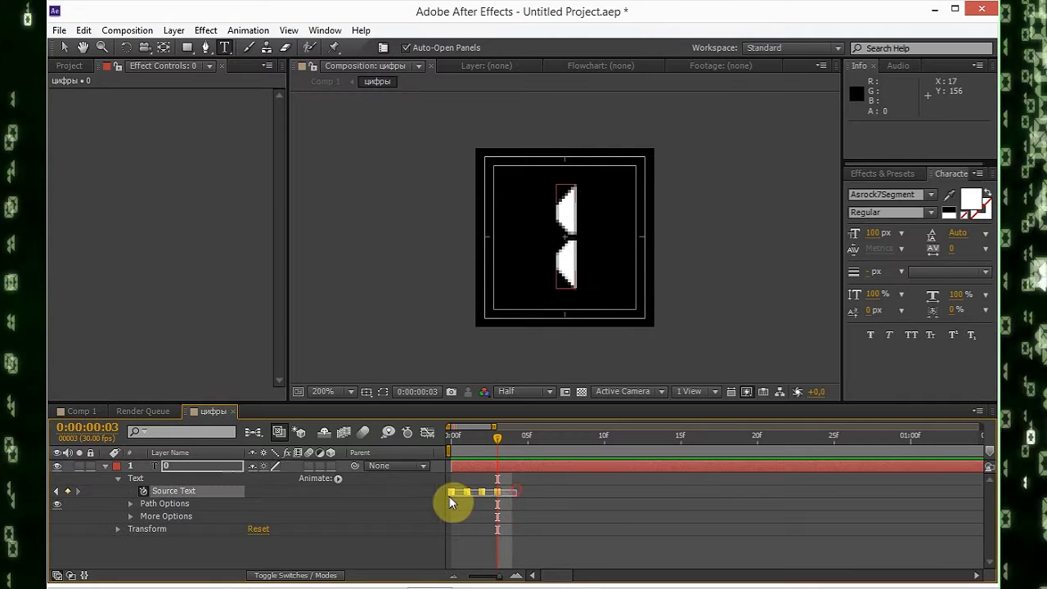
key("ctrl+c")
left_click(505, 443)
key("ctrl+v")
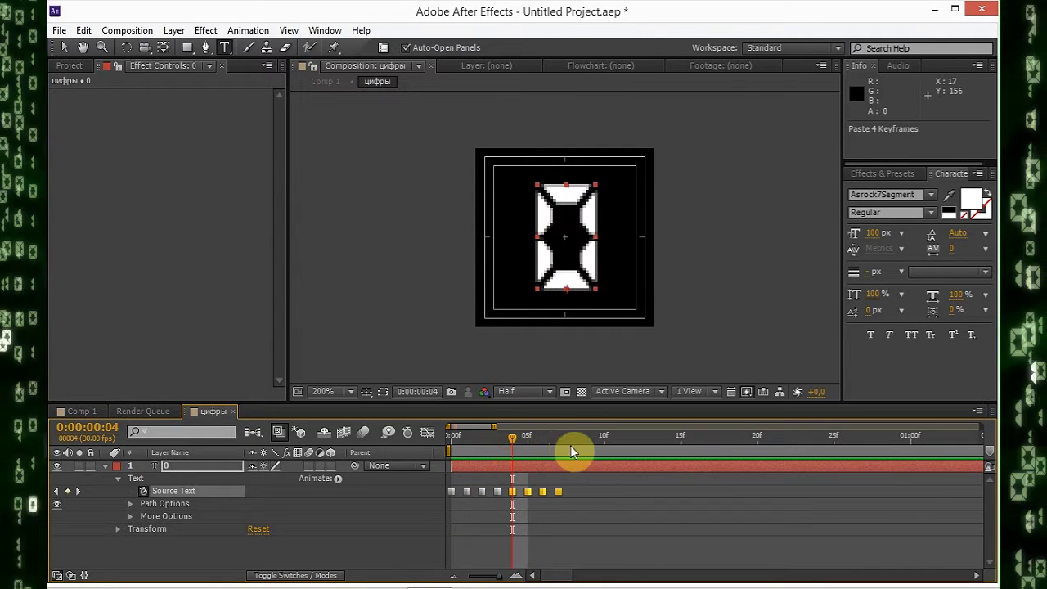
left_click(569, 436)
key("ctrl+v")
left_click_drag(568, 436, 630, 436)
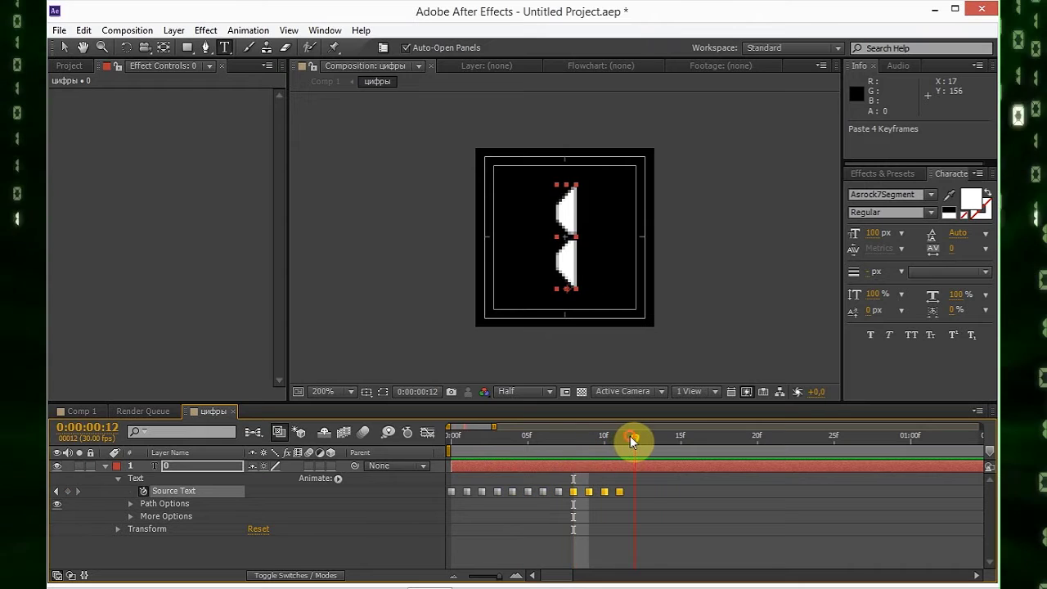
key("ctrl+v")
left_click(697, 437)
key("ctrl+v")
- Copy all 20 Source Text keyframes and paste them at 0:00:00:20
left_click_drag(770, 493, 440, 509)
key("ctrl+c")
left_click(750, 437)
key("ctrl+v")
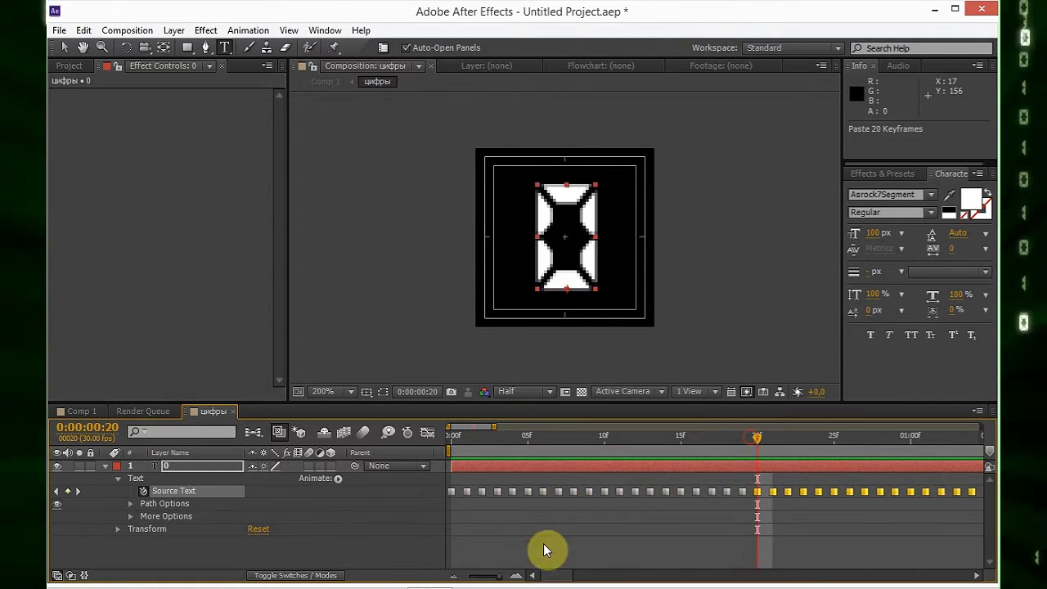
- Paste the 20-keyframe block repeatedly, end to end after the existing Source Text keyframes, with the last paste at 0:00:04:20
left_click_drag(496, 578, 473, 578)
left_click(519, 438)
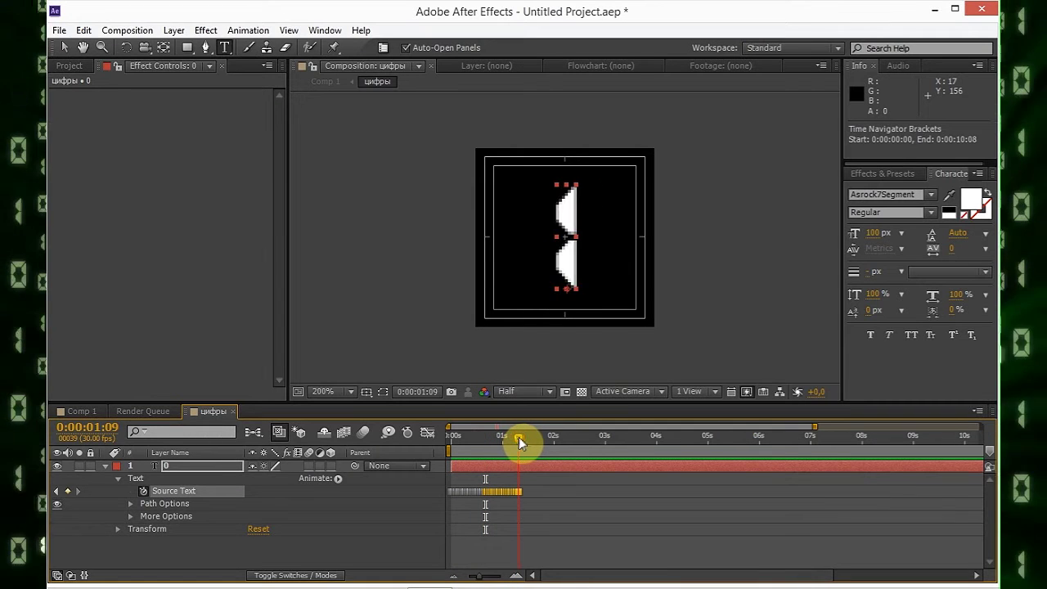
key("ctrl+v")
left_click_drag(521, 439, 621, 438)
key("ctrl+v")
key("ctrl+v")
key("ctrl+v")
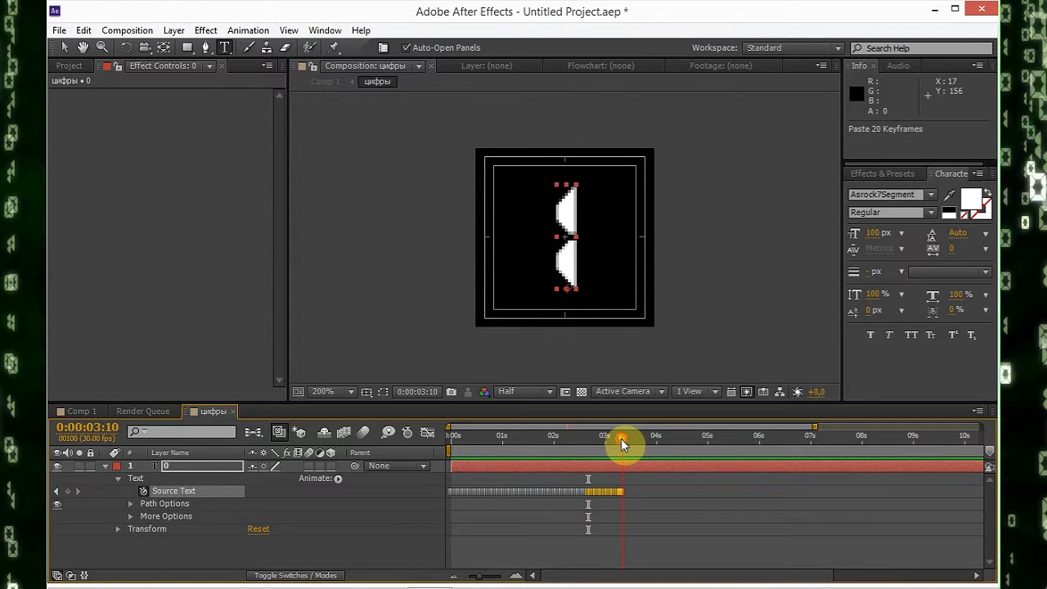
left_click_drag(617, 440, 658, 439)
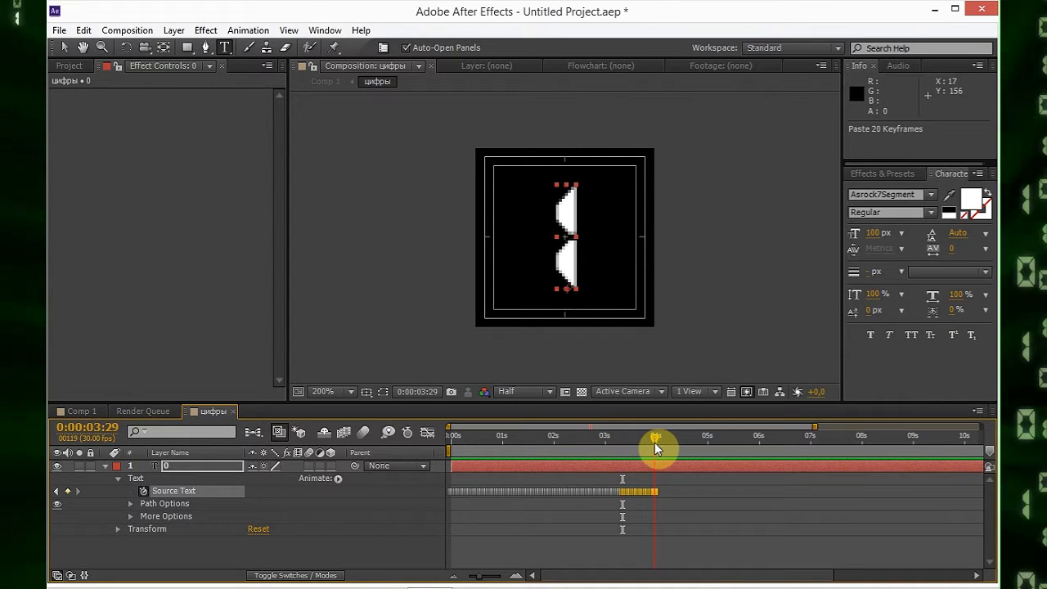
left_click_drag(655, 442, 693, 434)
key("ctrl+v")
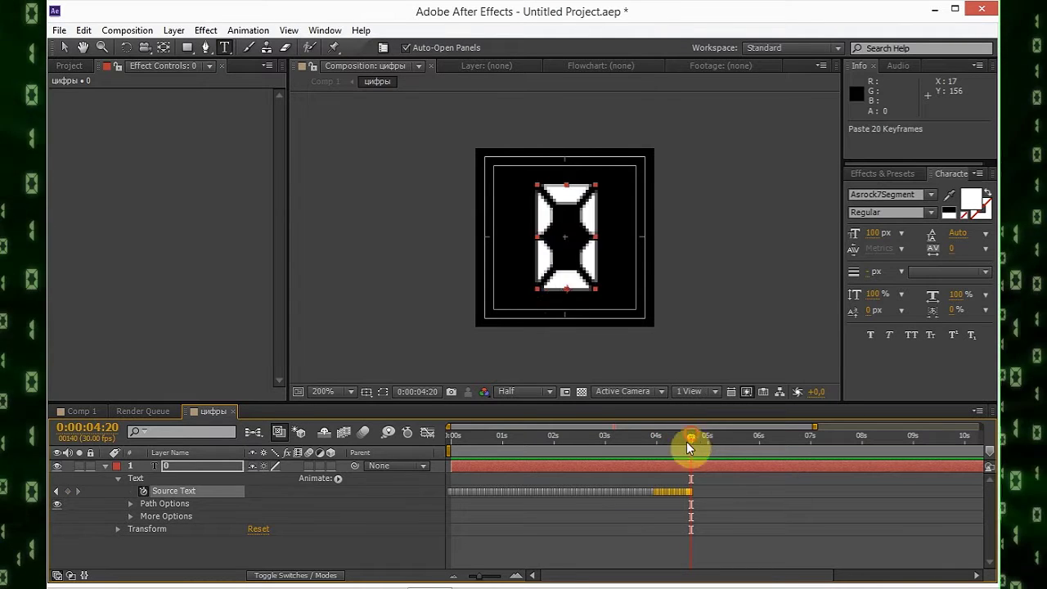
key("ctrl+v")
- Copy all Source Text keyframes, paste them at 0:00:05:10 and 0:00:10:20, and return to 0:00:00:00 with the layer collapsed
left_click_drag(554, 512, 445, 499)
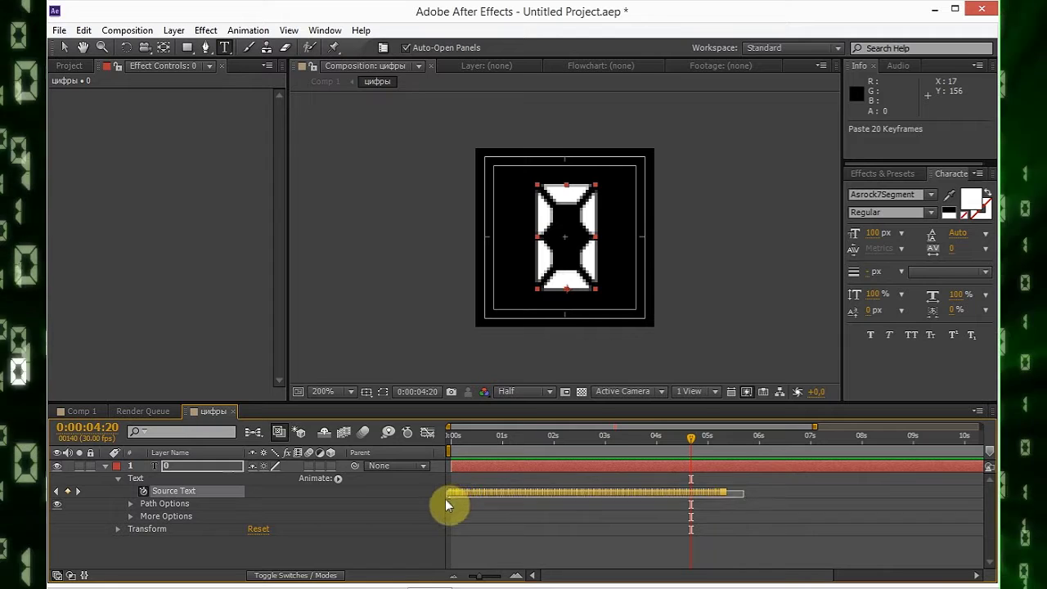
key("ctrl+c")
left_click_drag(701, 441, 724, 437)
key("ctrl+v")
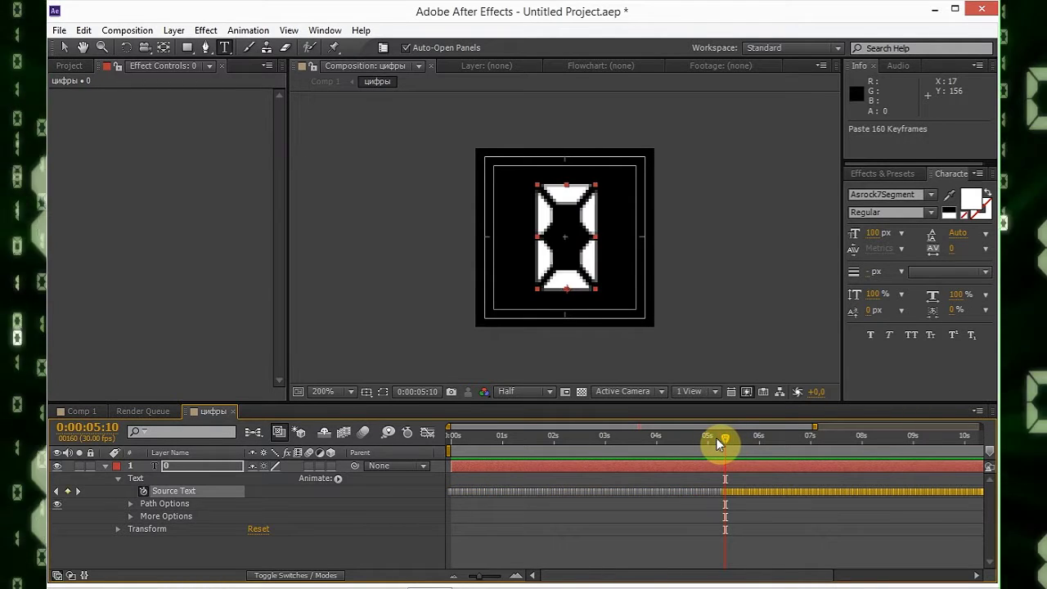
left_click_drag(482, 575, 458, 582)
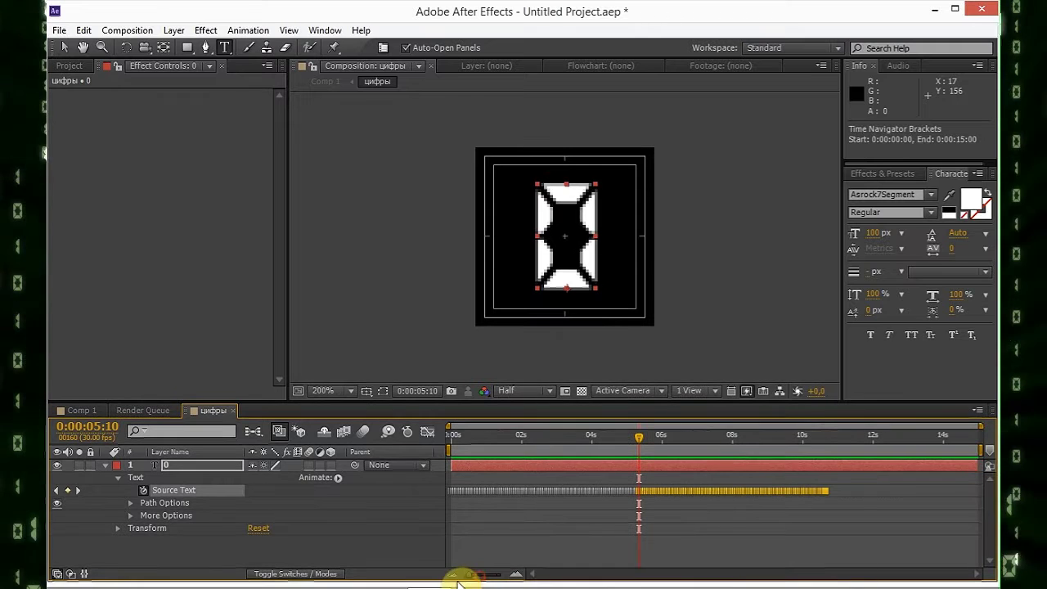
left_click(826, 438)
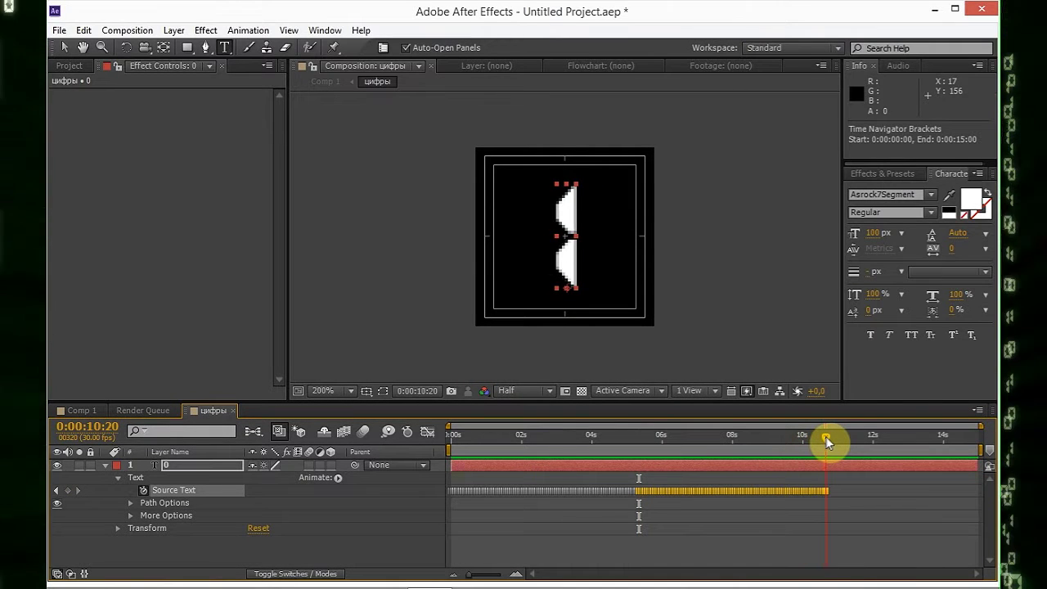
key("ctrl+v")
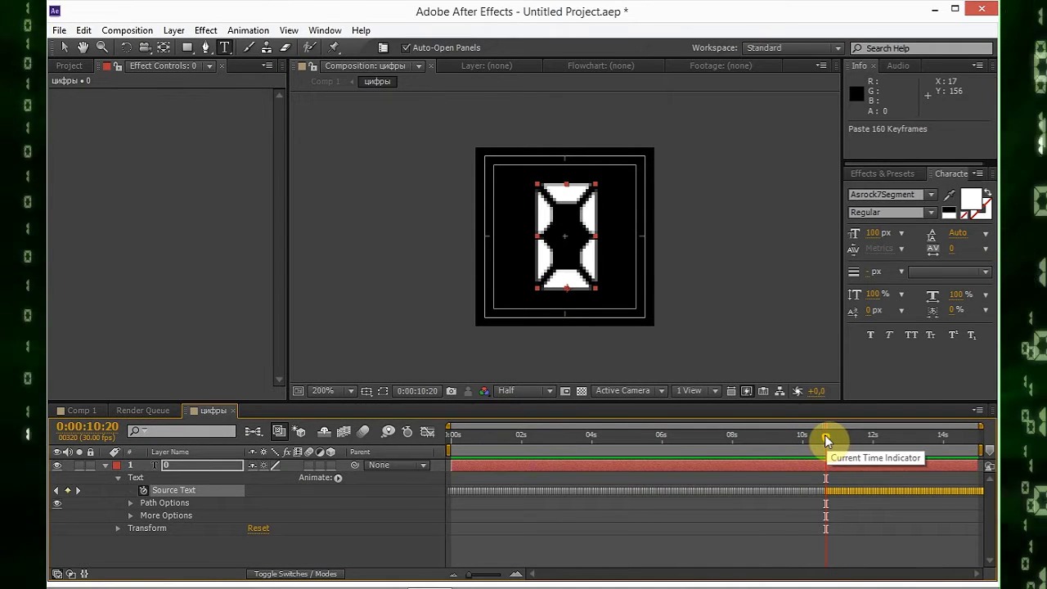
left_click_drag(826, 439, 478, 460)
left_click(103, 465)
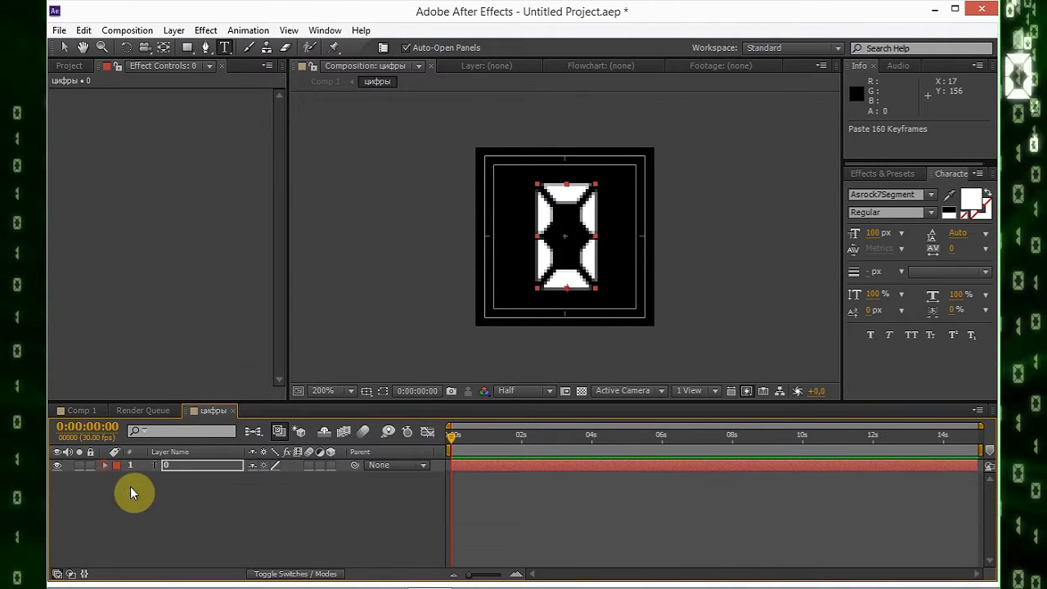
- Add an adjustment layer above the 0 text layer and rename it цвет
left_click(131, 495)
right_click(171, 501)
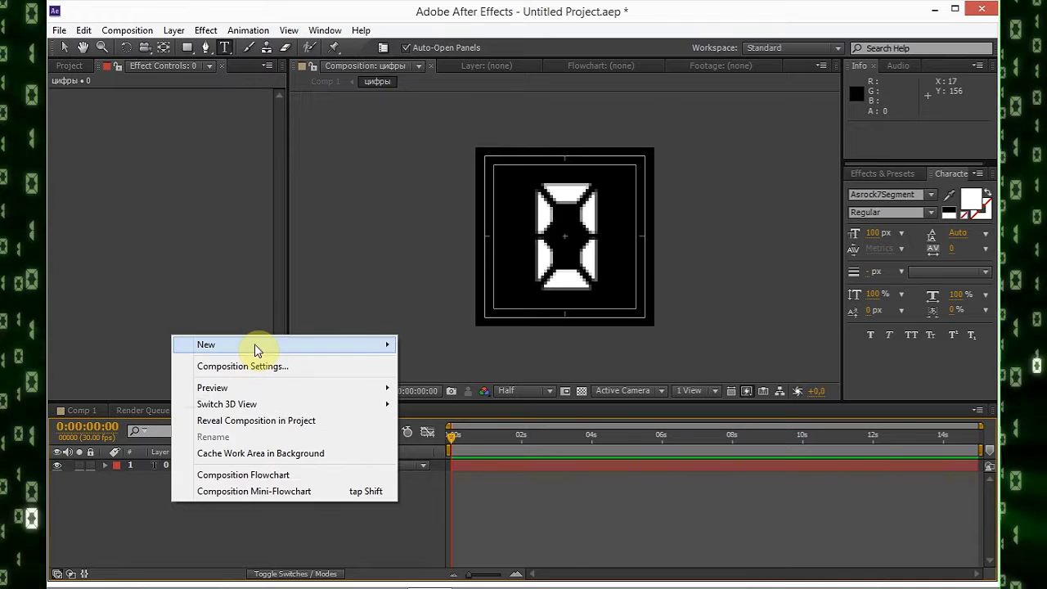
mouse_move(257, 346)
left_click(459, 464)
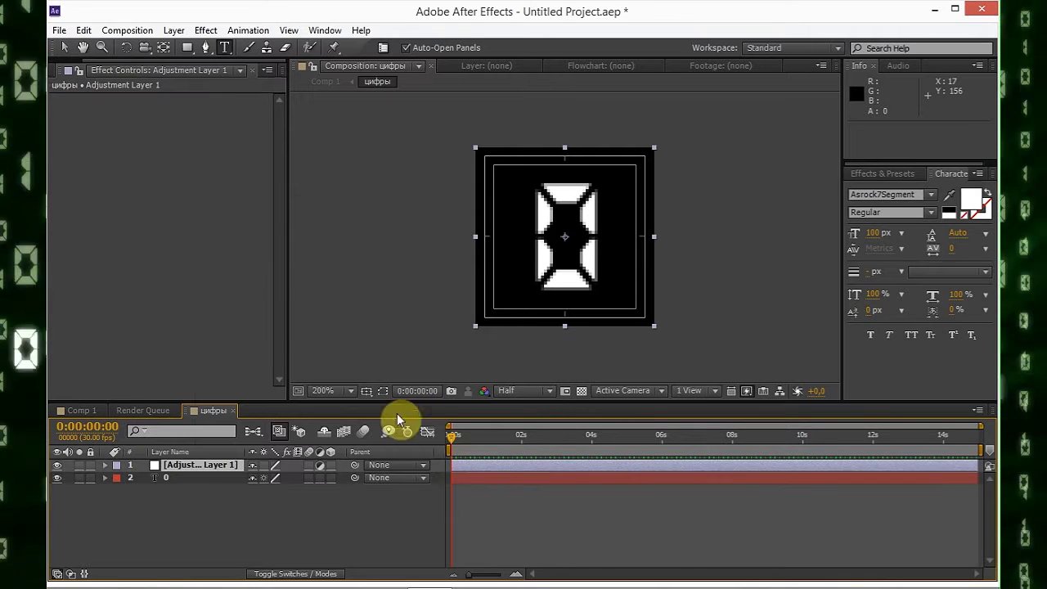
right_click(232, 466)
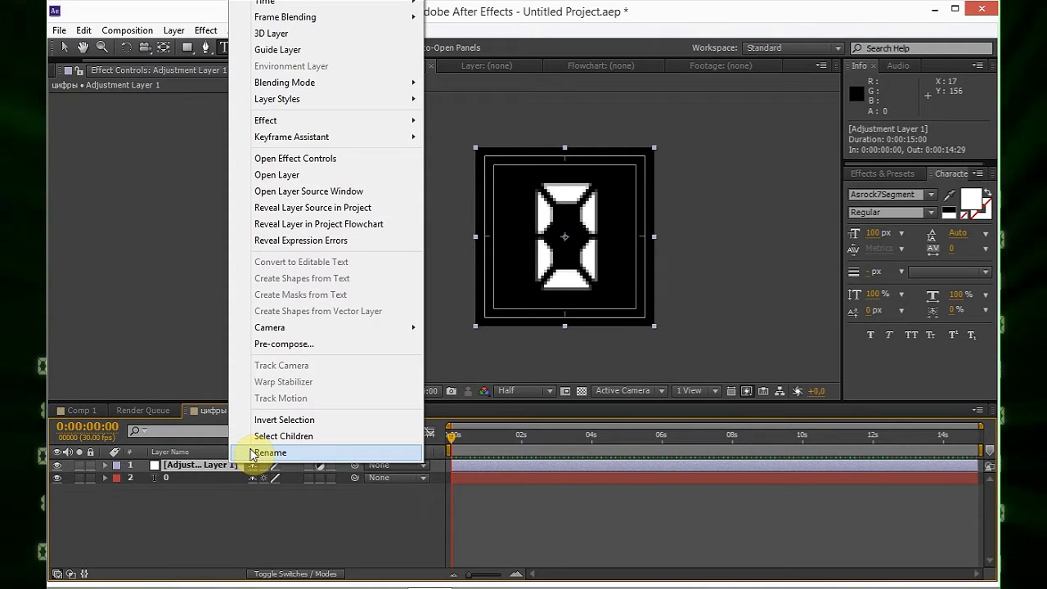
left_click(257, 454)
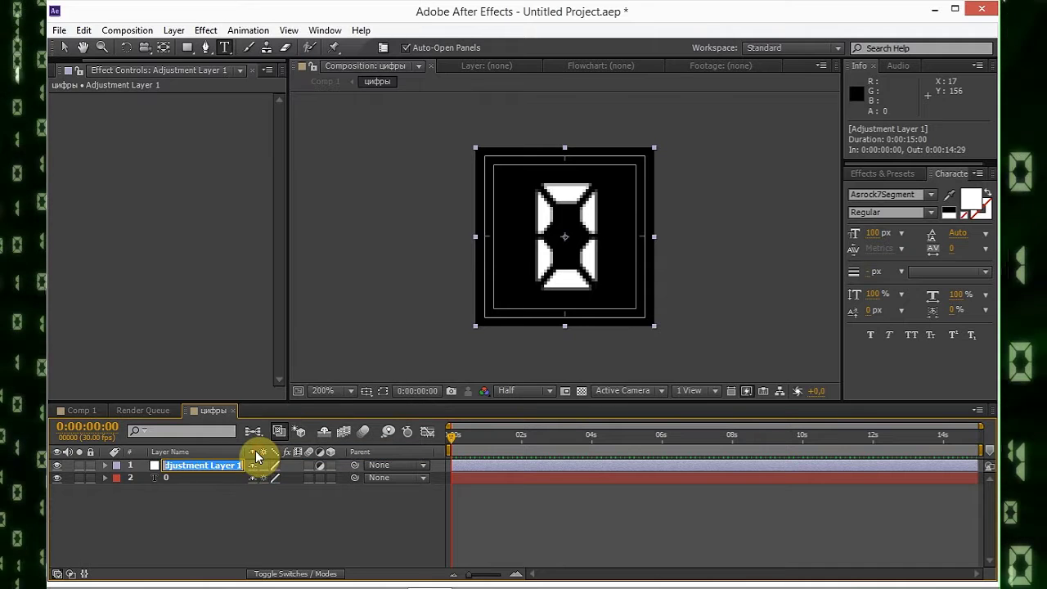
type("цвет")
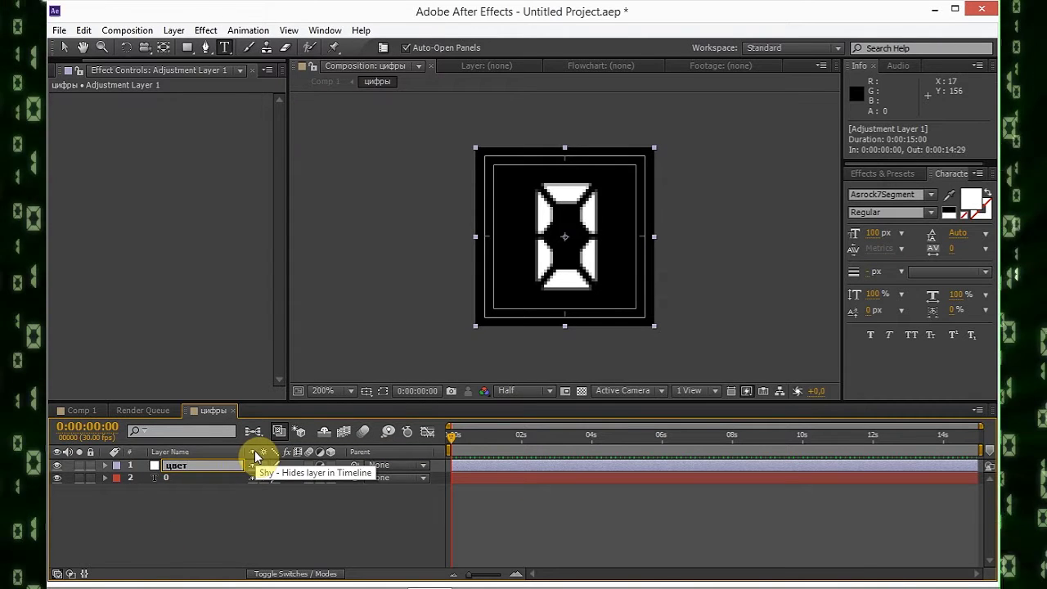
left_click(147, 556)
- Find the Fill effect and apply it to the цвет adjustment layer
left_click(176, 466)
left_click(888, 174)
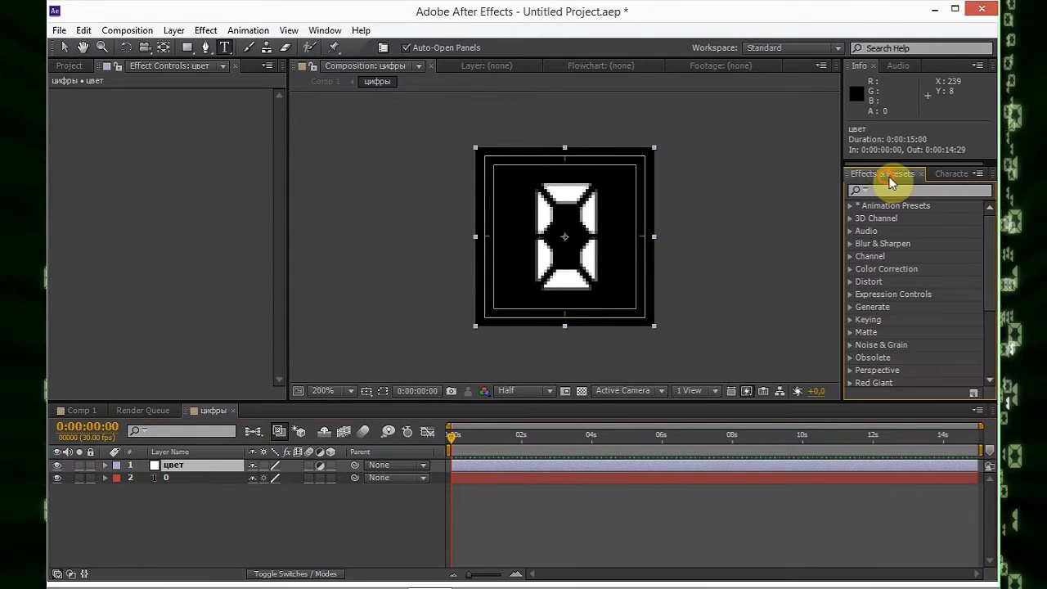
left_click(891, 190)
type("fill")
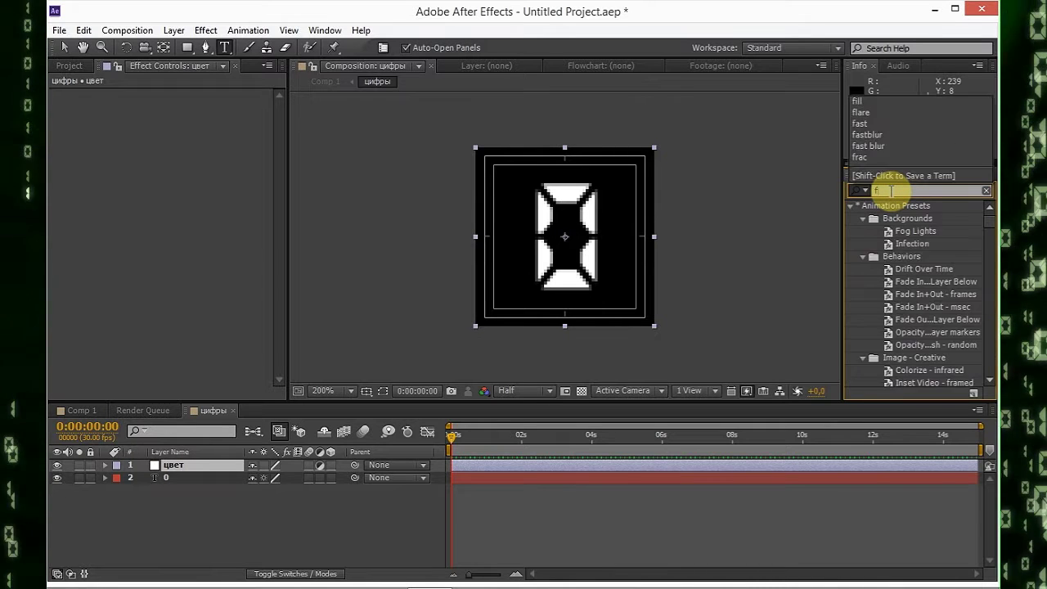
double_click(888, 282)
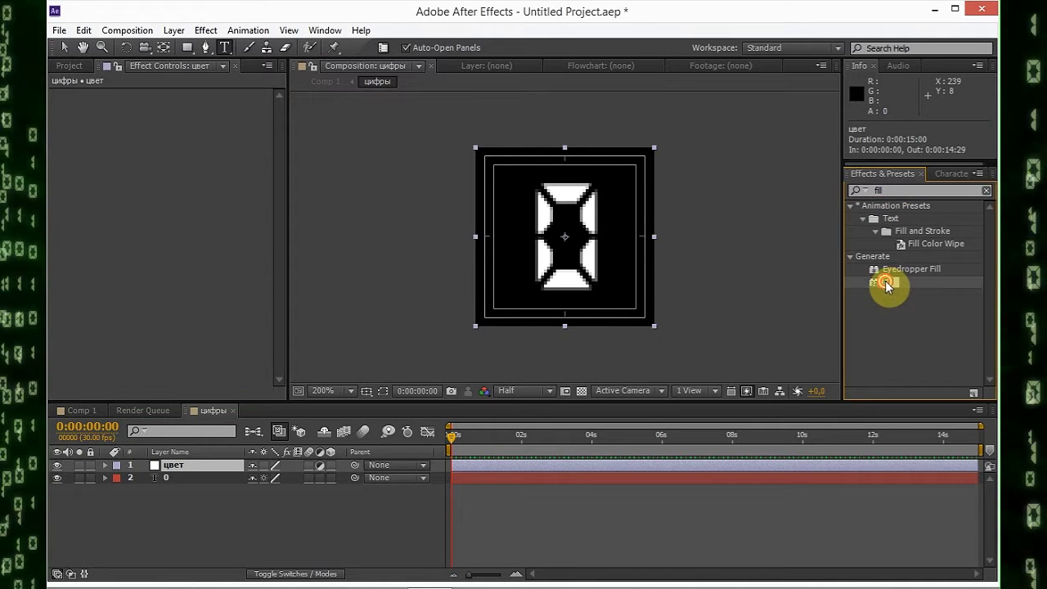
- Set the Fill color to light green B3FF99
left_click(187, 135)
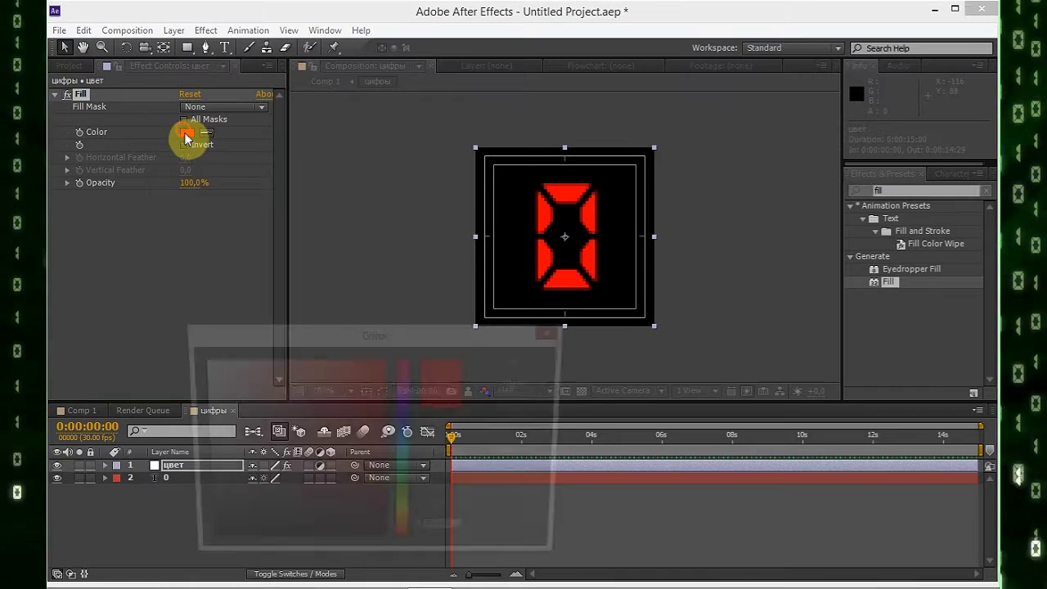
left_click(409, 495)
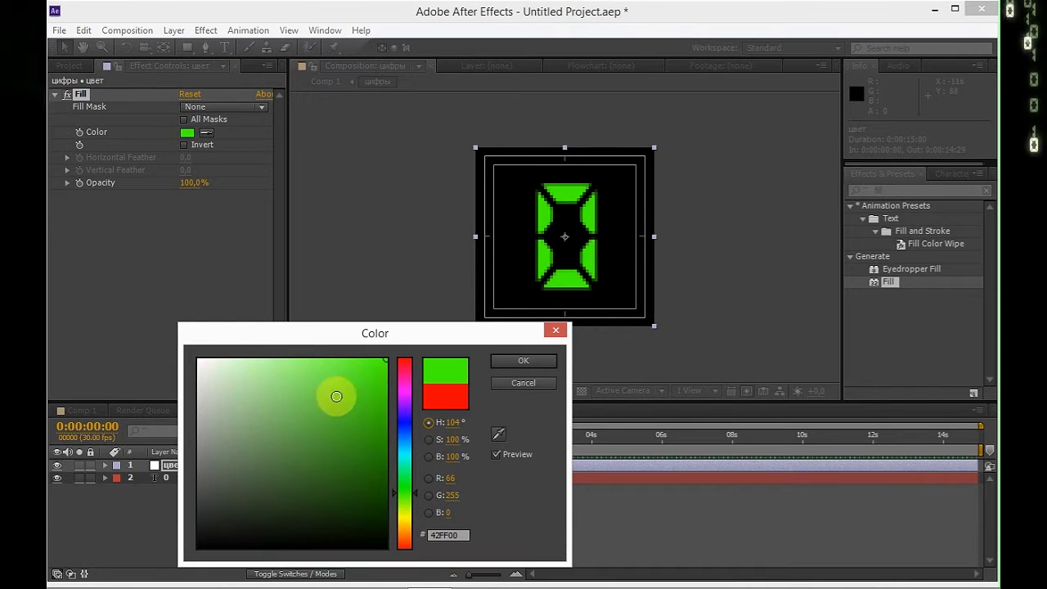
left_click_drag(339, 392, 273, 344)
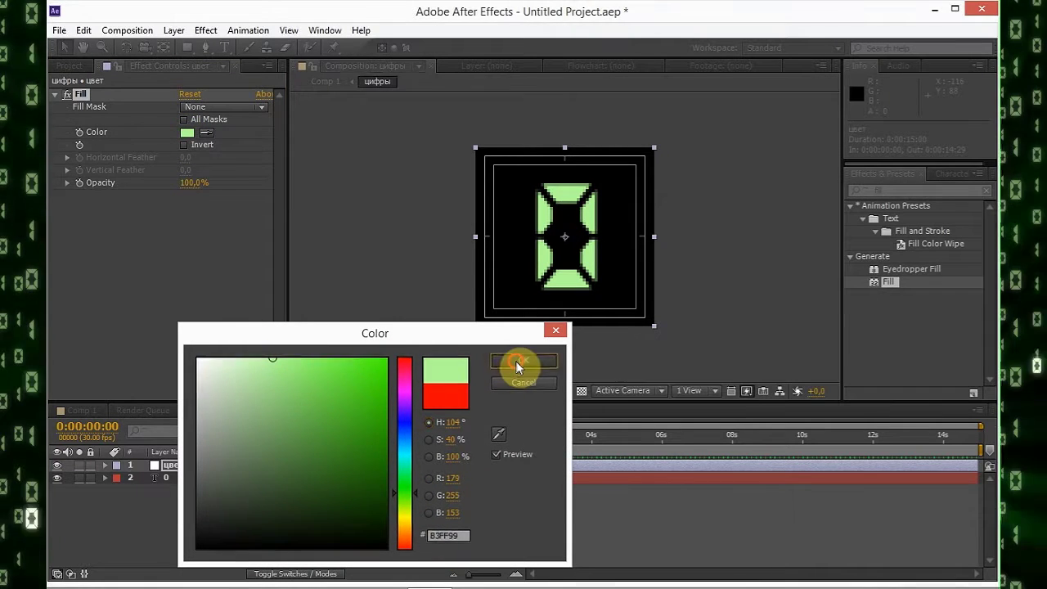
left_click(516, 361)
left_click(308, 530)
- In Comp 1, hide the цифры layer, select the Particular layer and go to 0:00:00:23
left_click(85, 409)
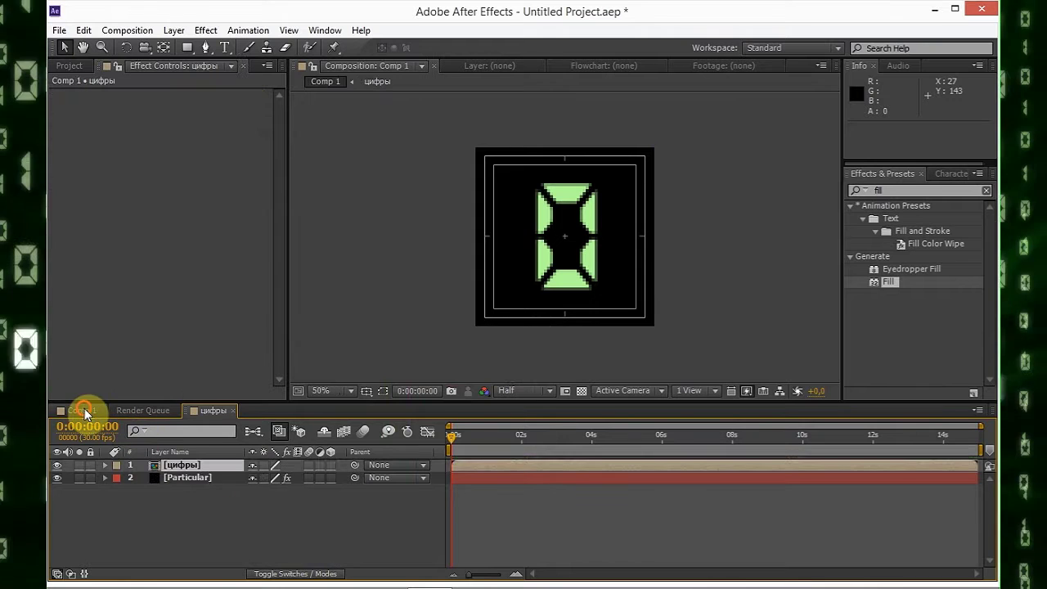
left_click(58, 465)
left_click(185, 480)
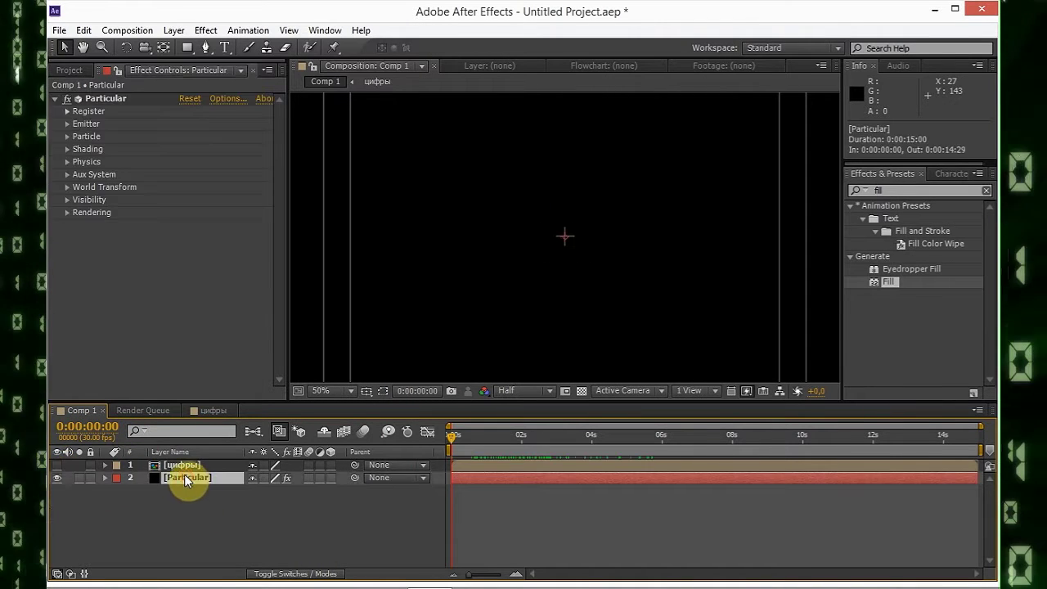
left_click(479, 434)
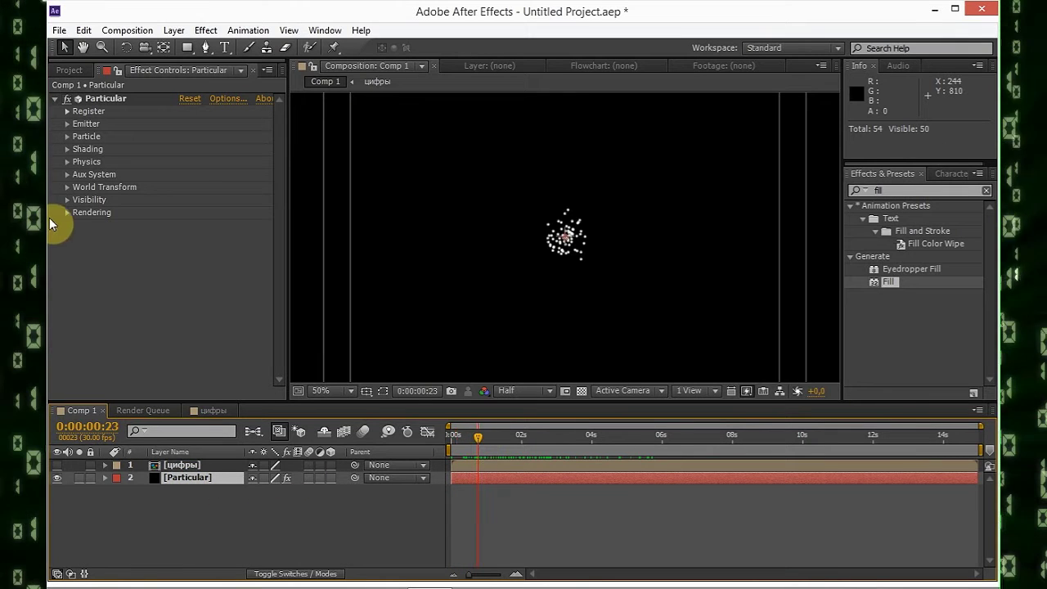
- Set Particular's particle Life to 5 seconds
left_click(66, 136)
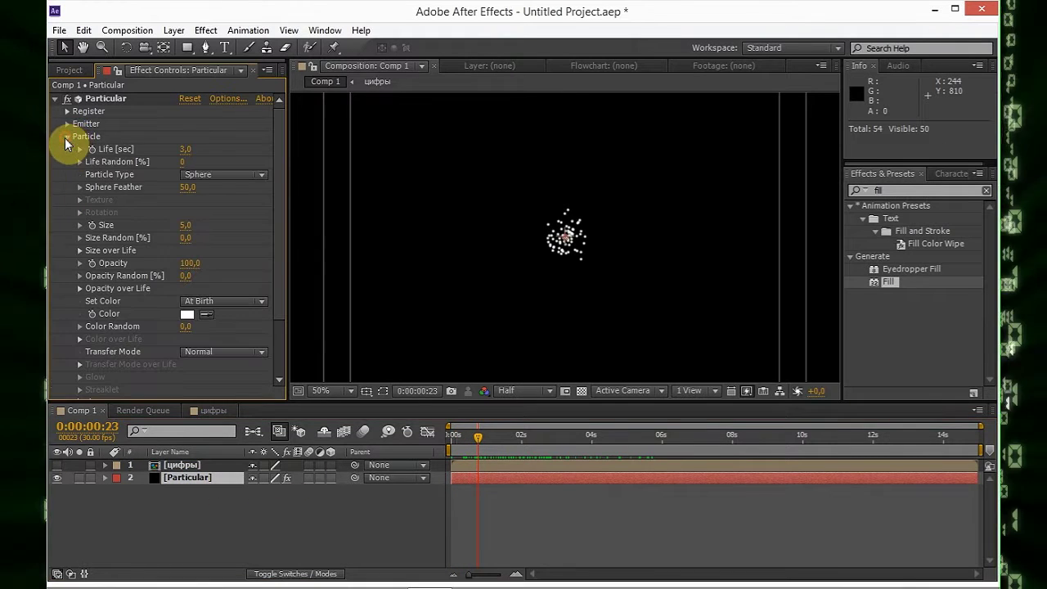
left_click(186, 150)
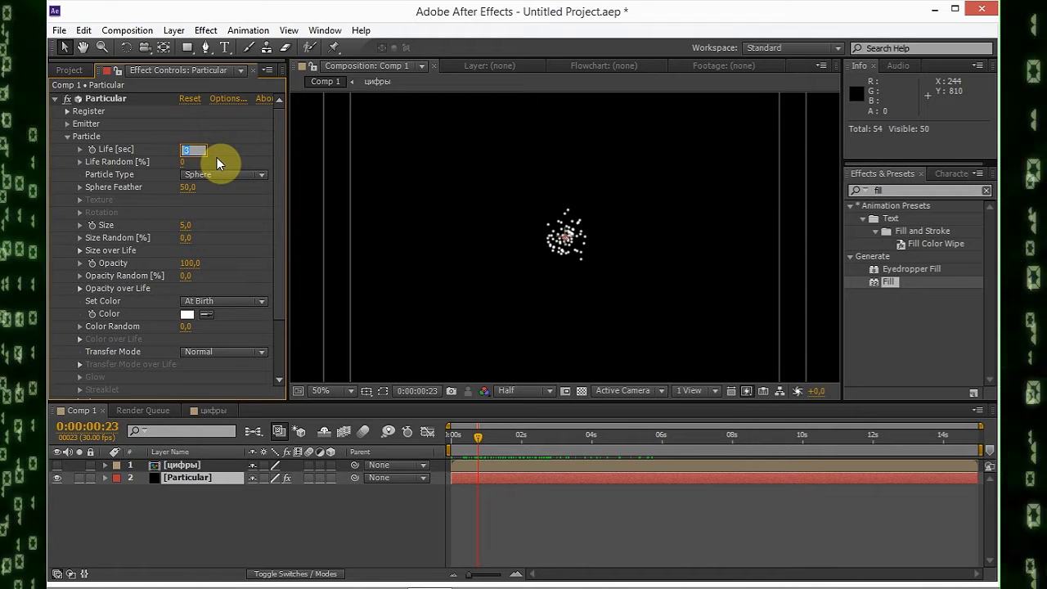
type("5")
key("Return")
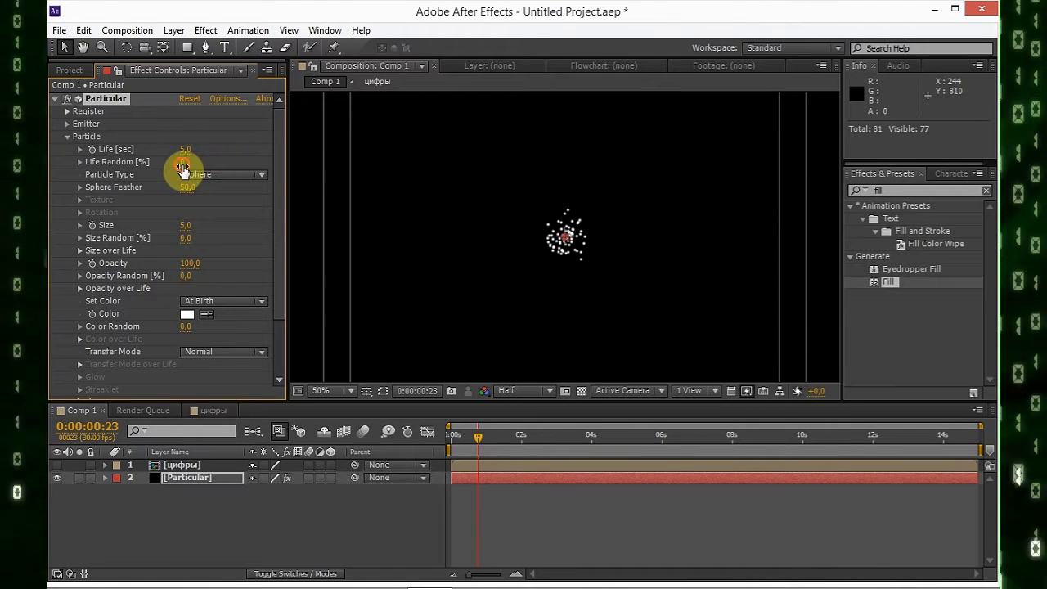
- Set Particular's Life Random to 100% and change the Particle Type to Sprite
left_click_drag(185, 162, 381, 154)
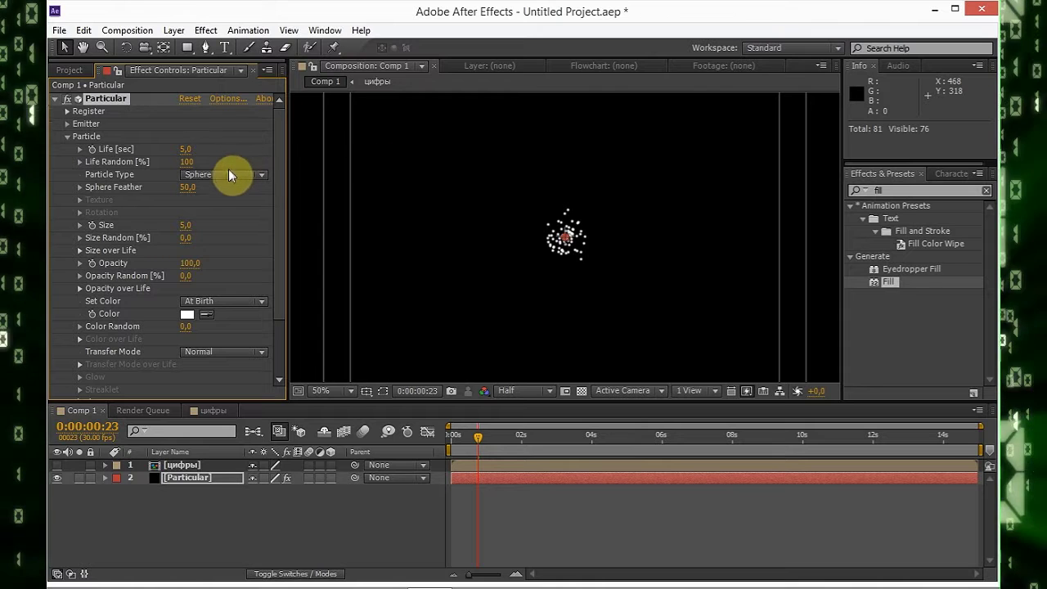
left_click(229, 175)
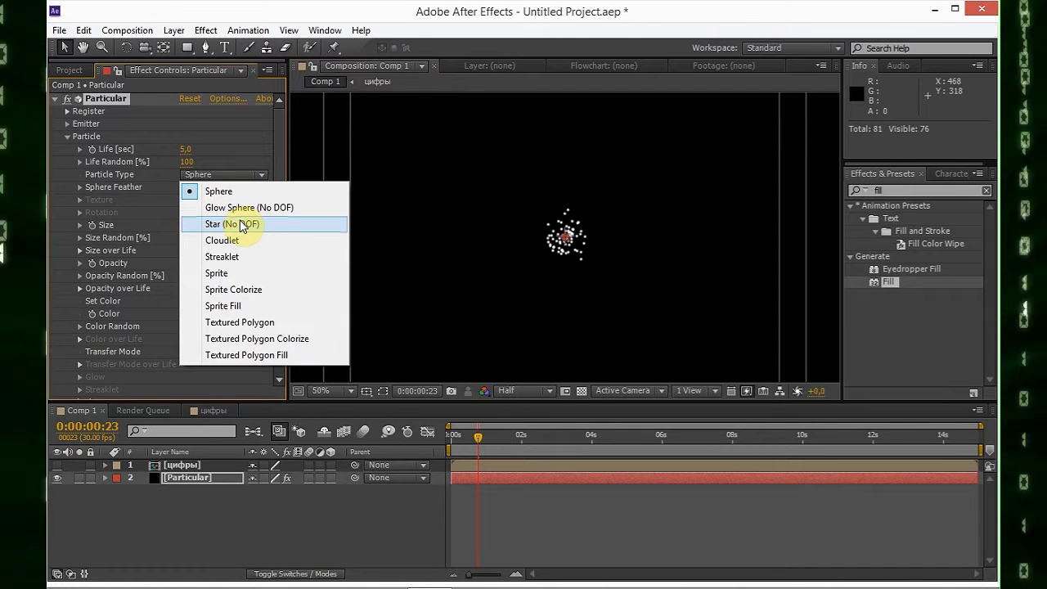
left_click(236, 273)
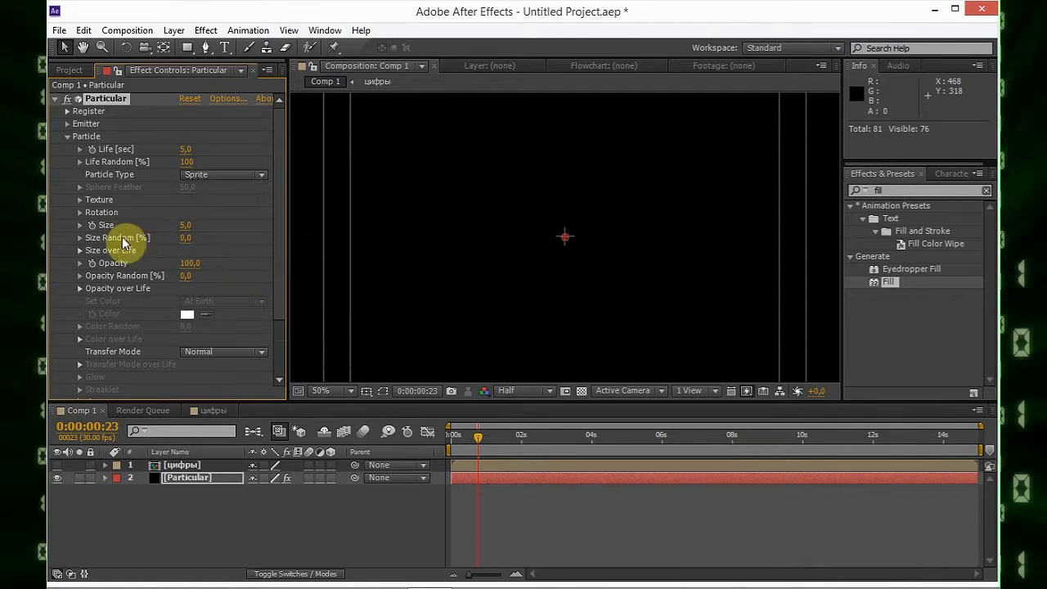
- Assign the цифры layer as the texture for Particular's sprite particles
left_click(79, 200)
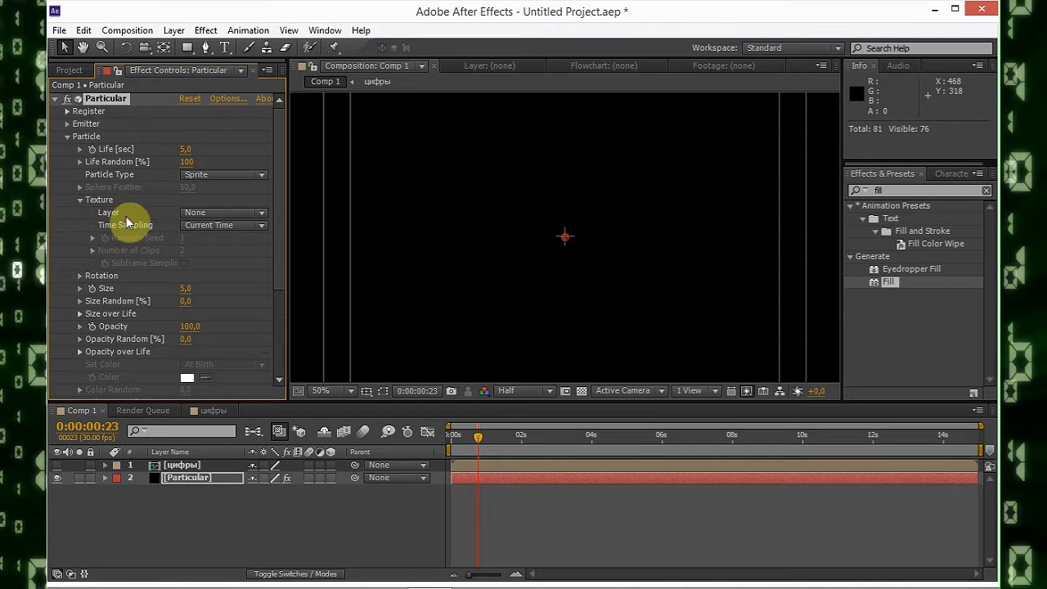
left_click(221, 213)
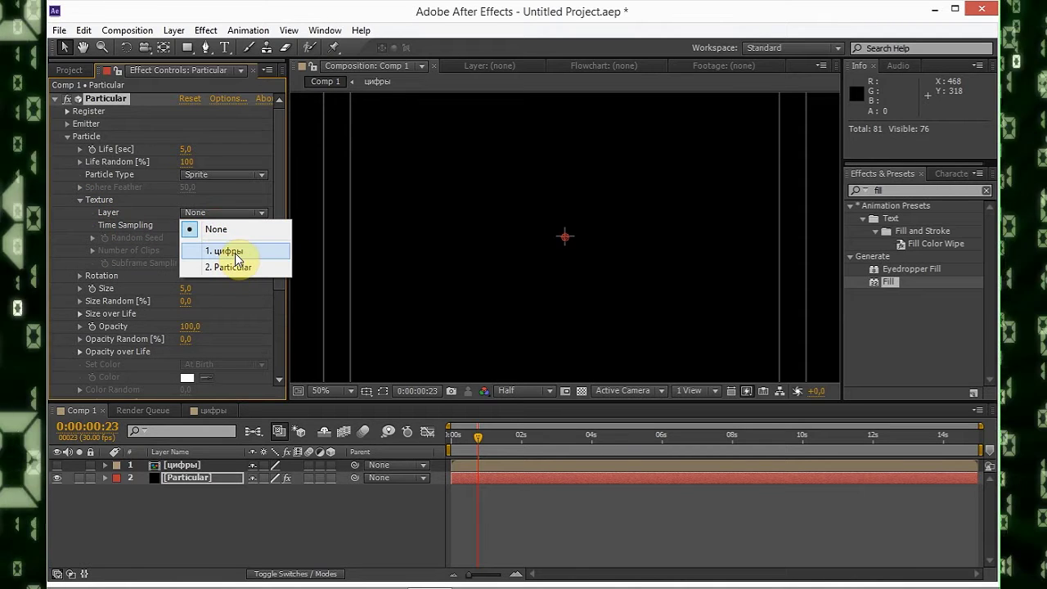
left_click(234, 252)
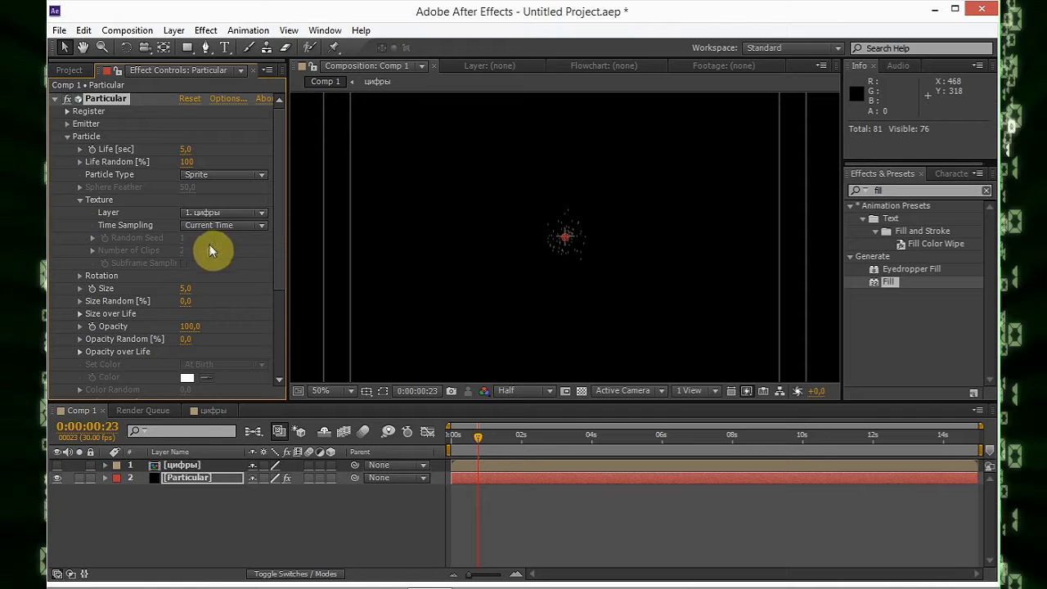
- Set the particle Size to 26
key("period")
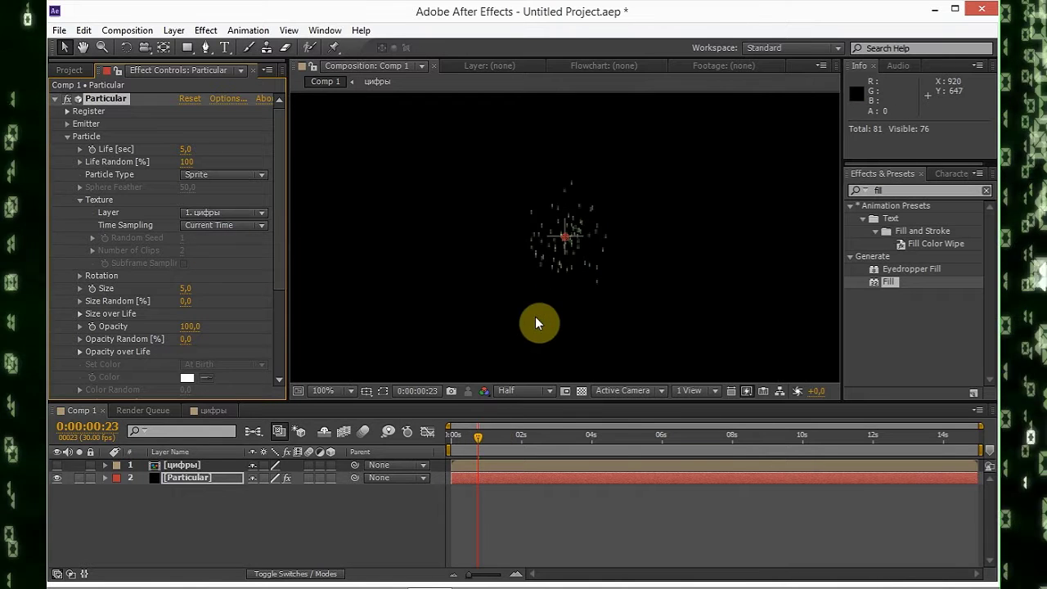
scroll(532, 267, "down", 2)
left_click(190, 289)
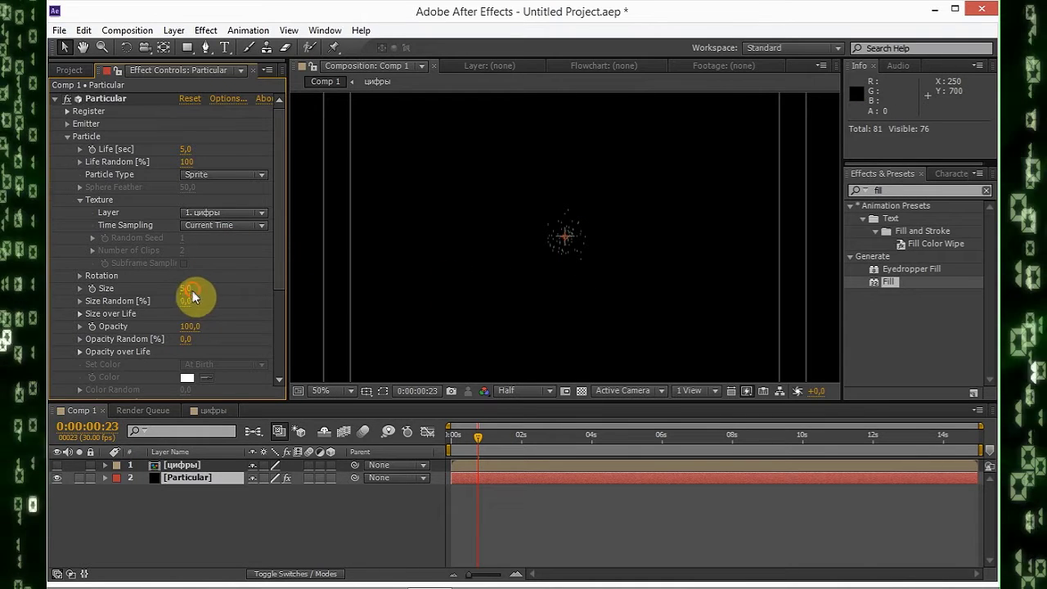
type("2")
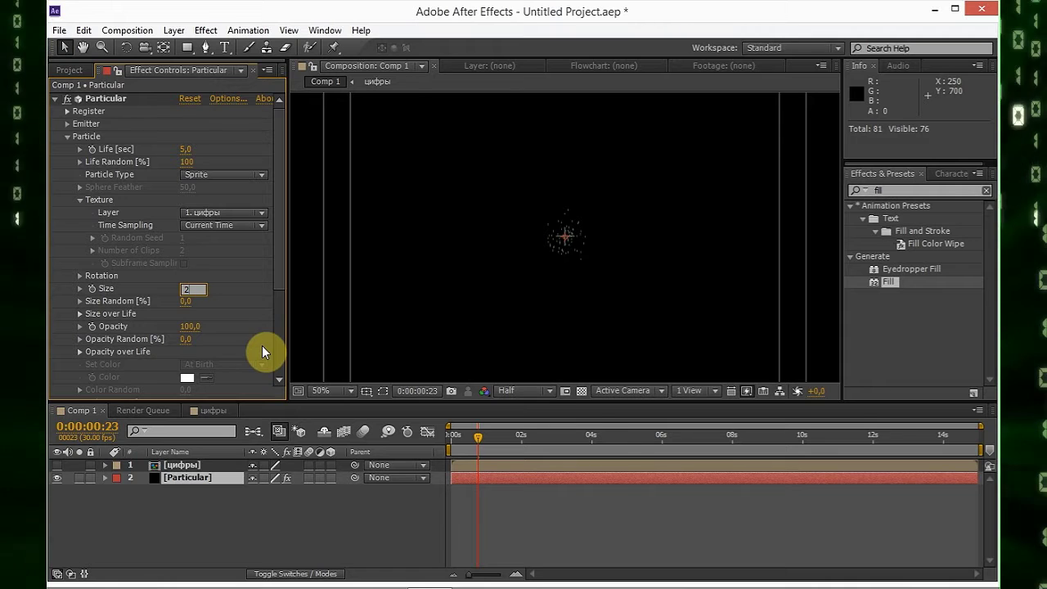
type("6")
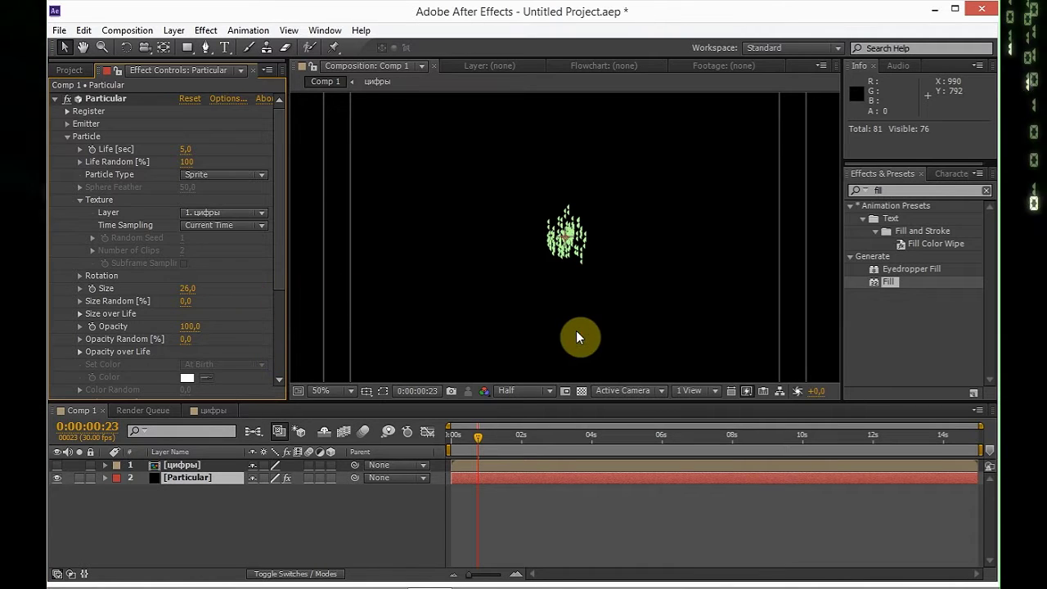
- Scrub the composition forward to 0:00:07:01 and inspect how the digit particles change over time
scroll(577, 335, "up", 2)
left_click_drag(494, 435, 532, 435)
scroll(538, 336, "down", 2)
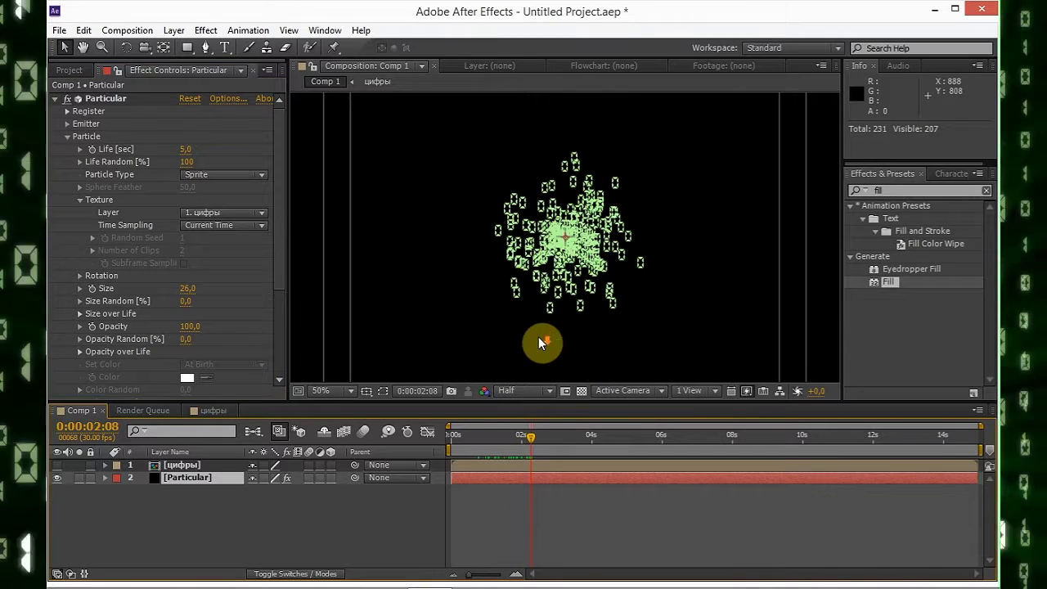
scroll(539, 336, "up", 2)
scroll(539, 340, "down", 2)
left_click_drag(528, 434, 697, 437)
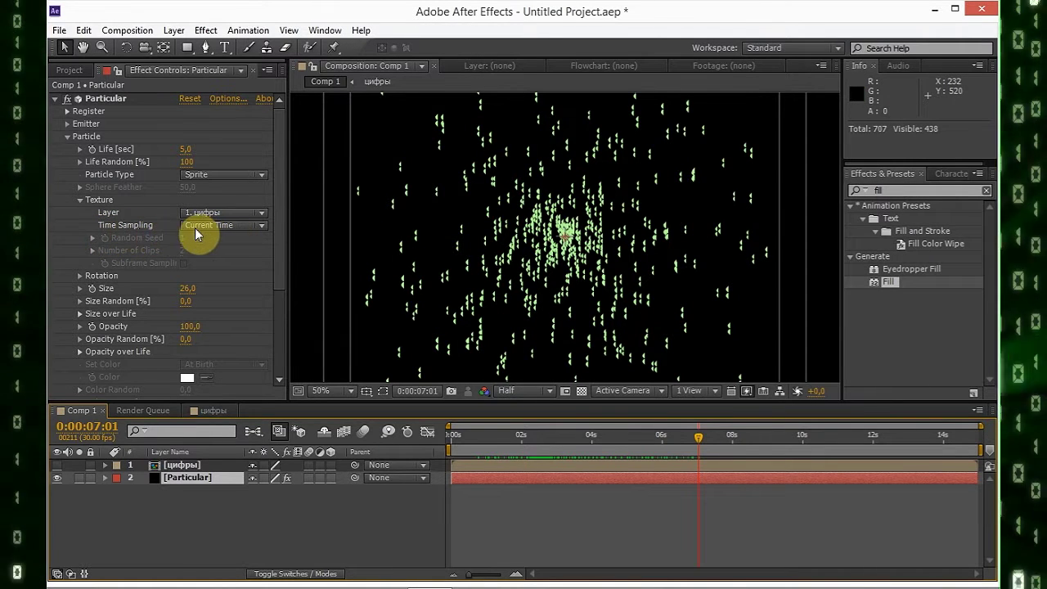
- Set the texture's Time Sampling to Split Clip - Stretch and preview the animation from 0:00:04:22
left_click(219, 226)
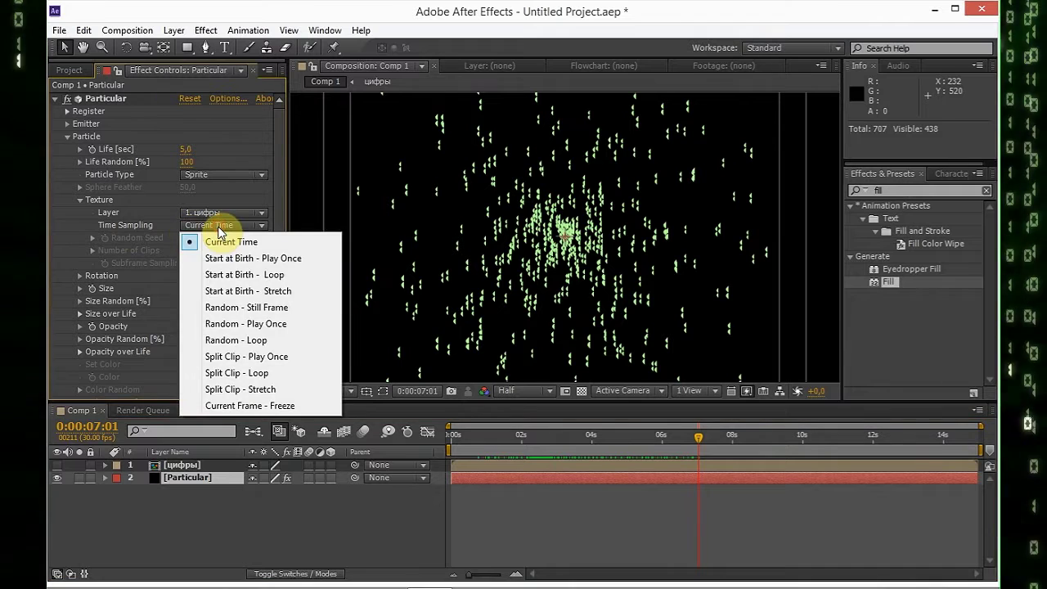
left_click(246, 390)
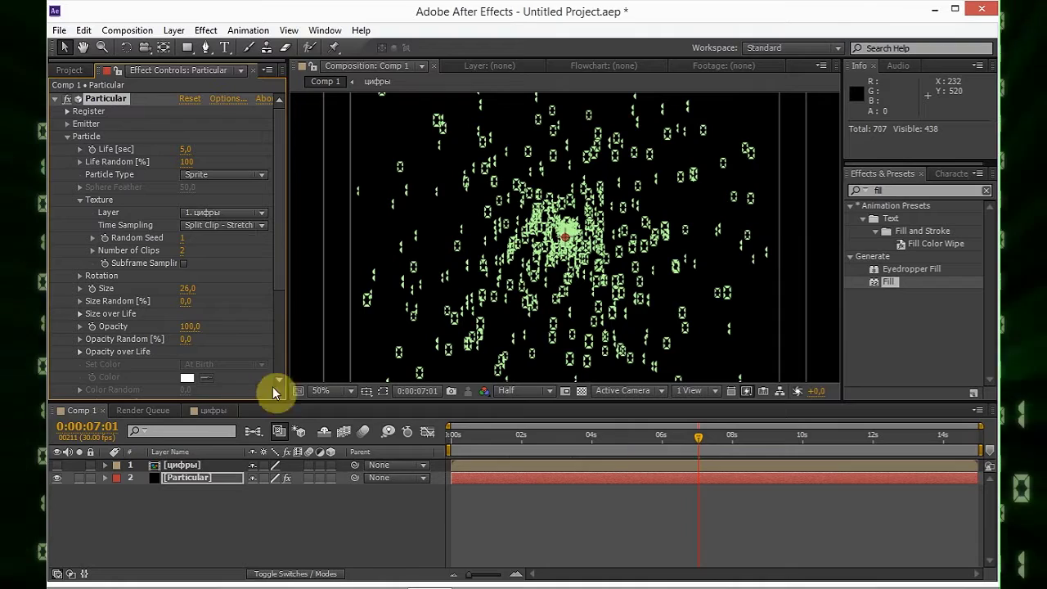
left_click_drag(703, 435, 617, 431)
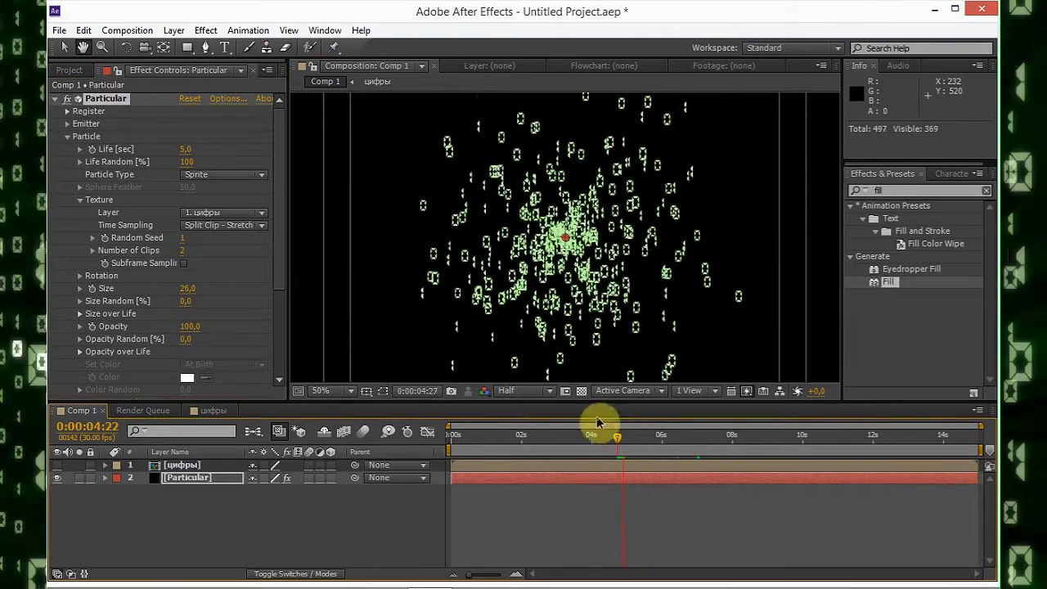
key("space")
key("space")
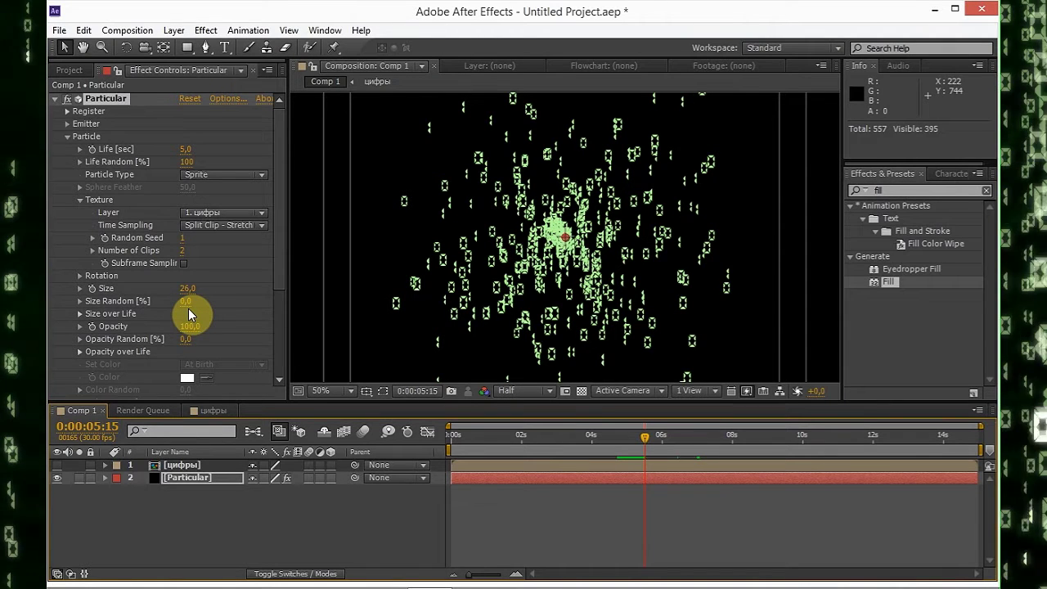
- Collapse the Particle settings and set the emitter's Velocity to 0
scroll(106, 180, "down", 2)
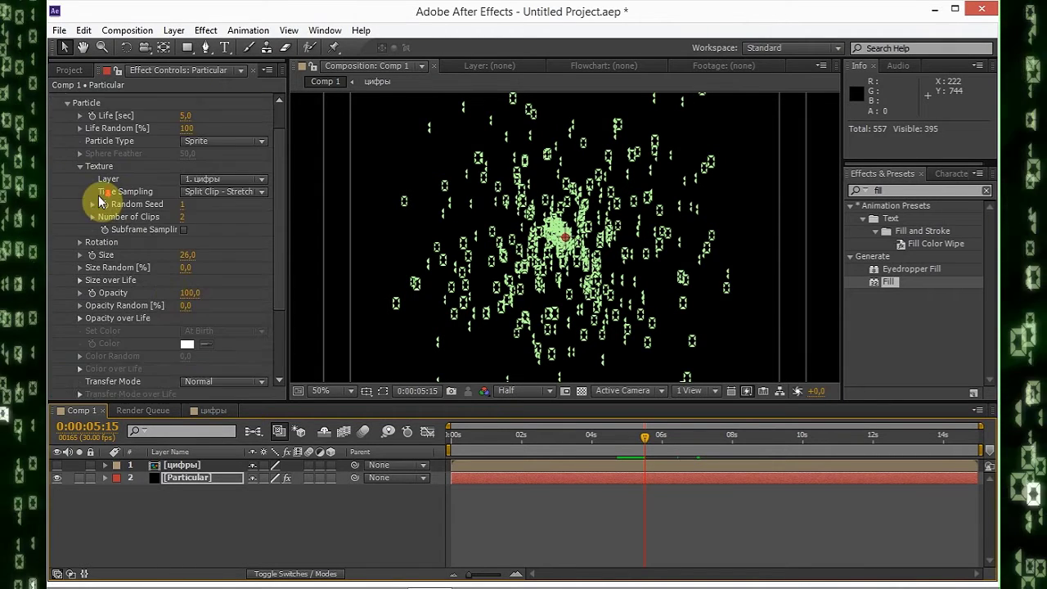
scroll(82, 176, "up", 2)
left_click(67, 136)
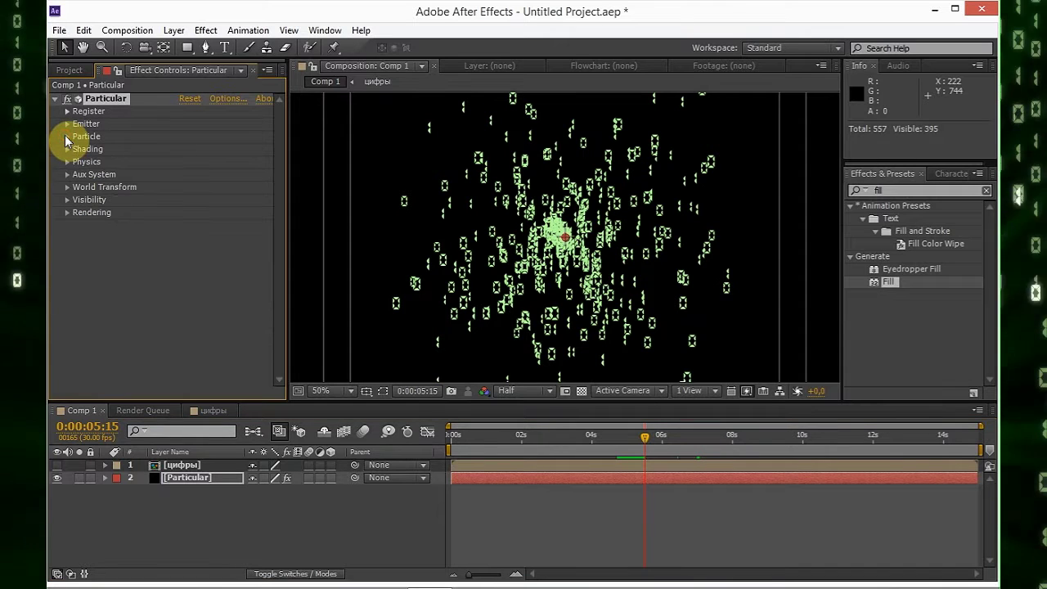
left_click(68, 124)
key("comma")
key("comma")
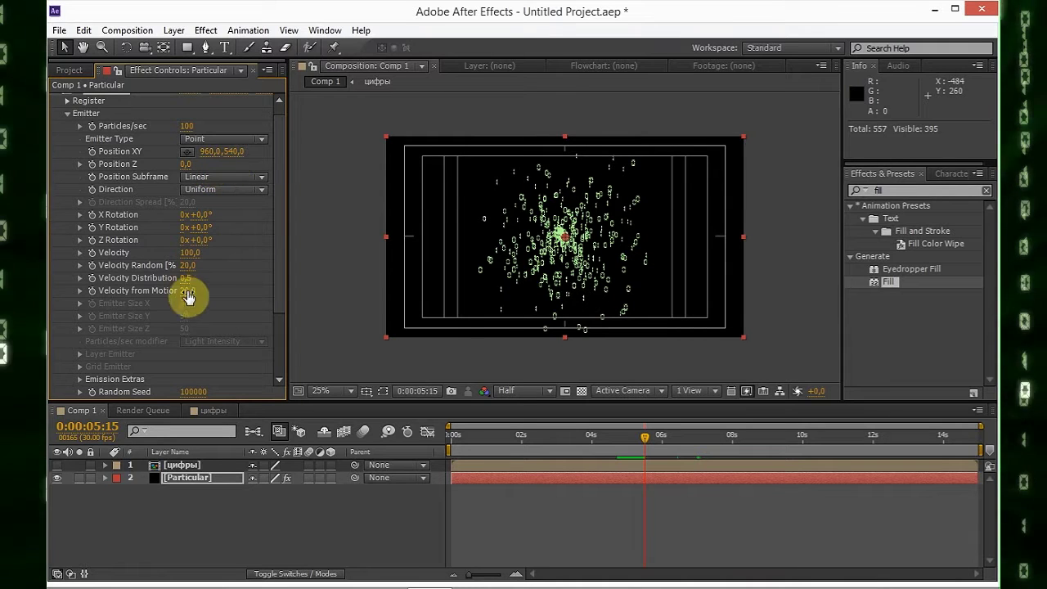
left_click(188, 252)
type("0")
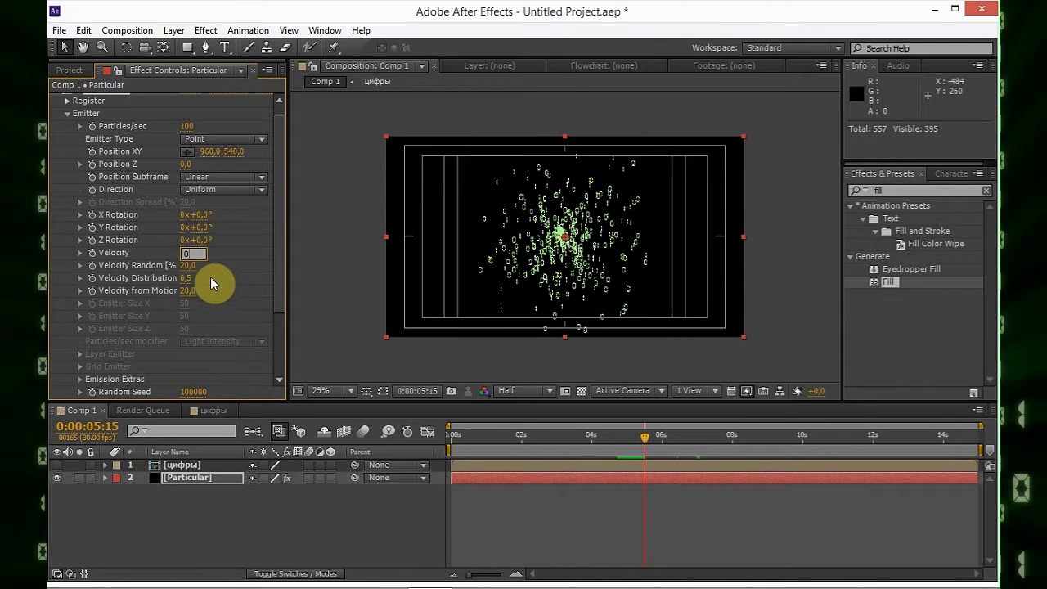
key("Return")
scroll(217, 281, "down", 1)
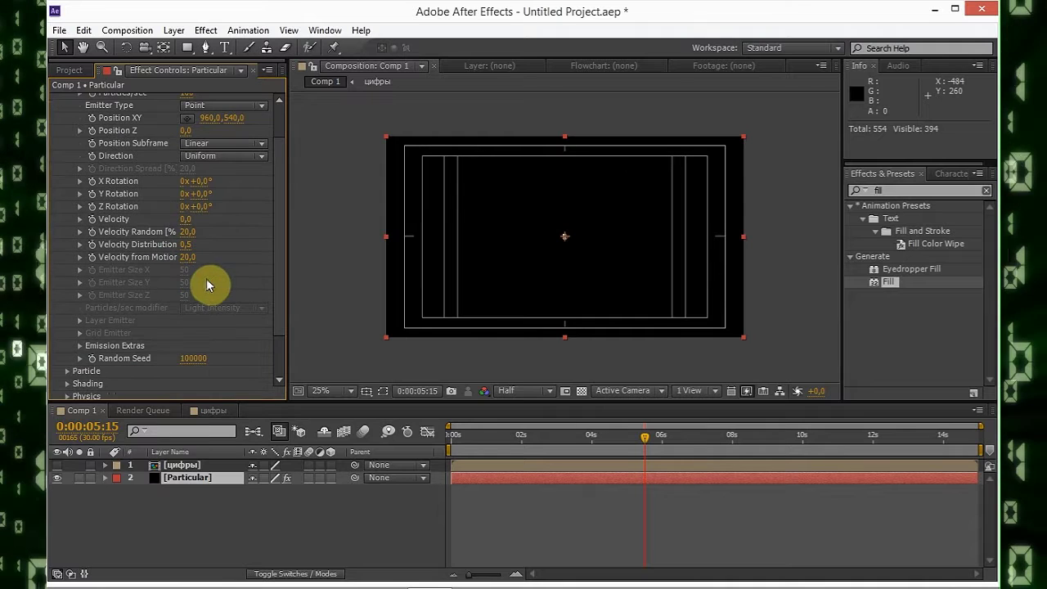
- Change the Emitter Type to Box and set its Emitter Size to 2000 in X, 0 in Y and 3000 in Z
scroll(201, 135, "up", 1)
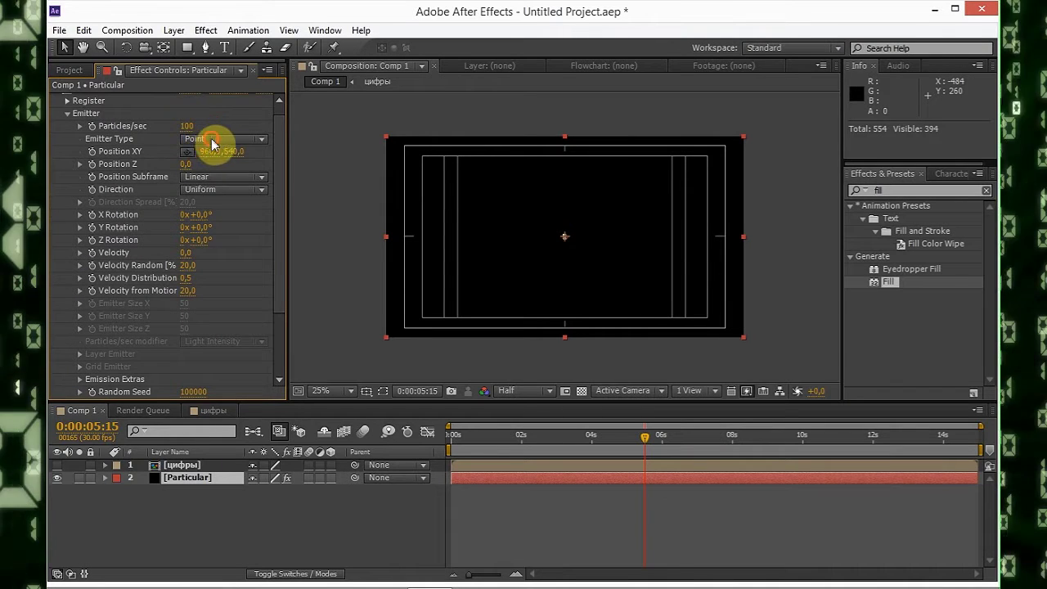
left_click(206, 139)
left_click(215, 172)
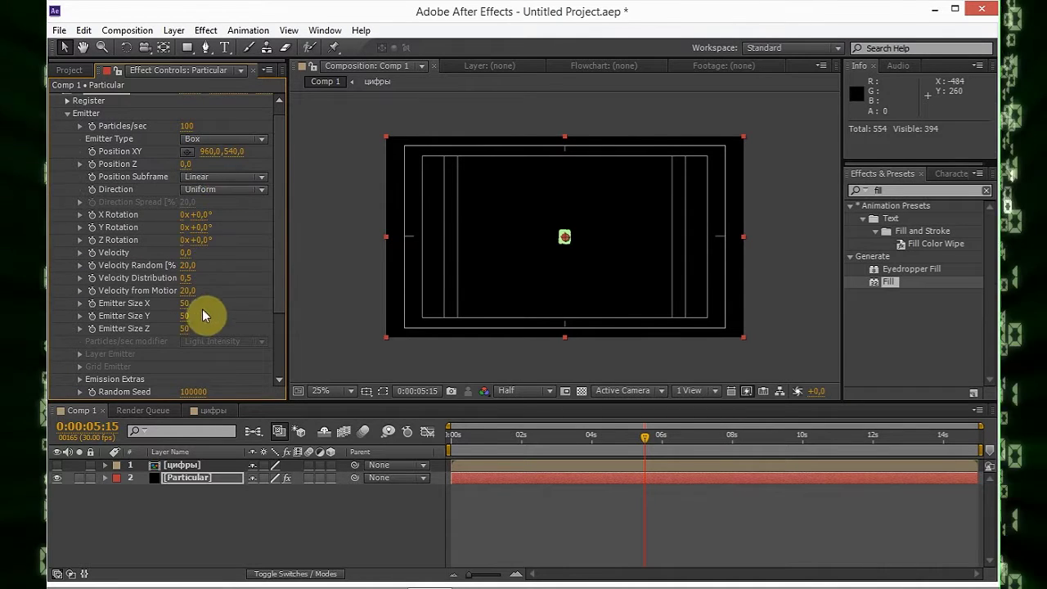
left_click_drag(181, 303, 867, 292)
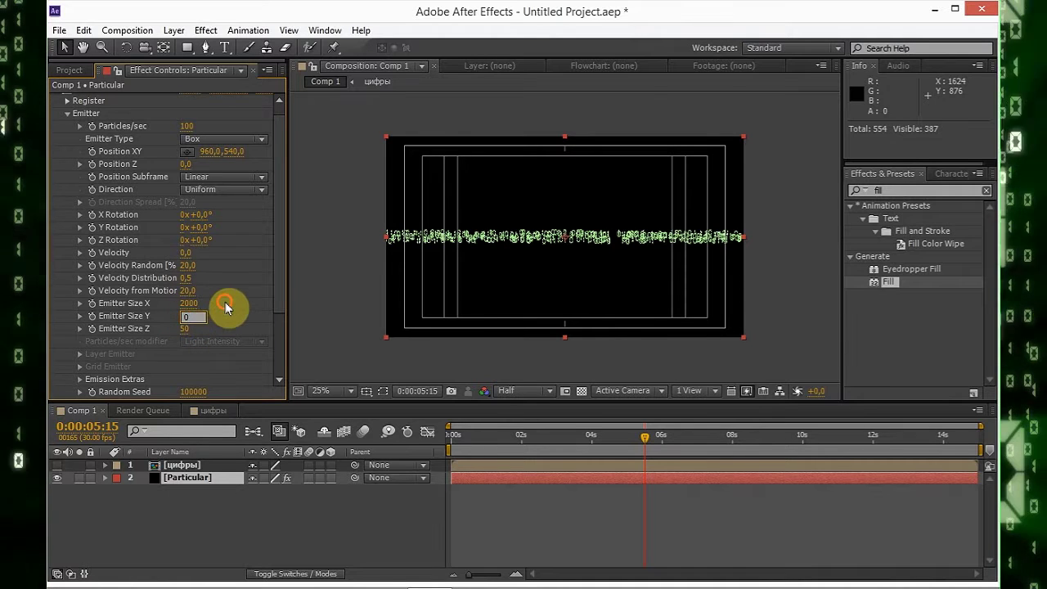
left_click(225, 307)
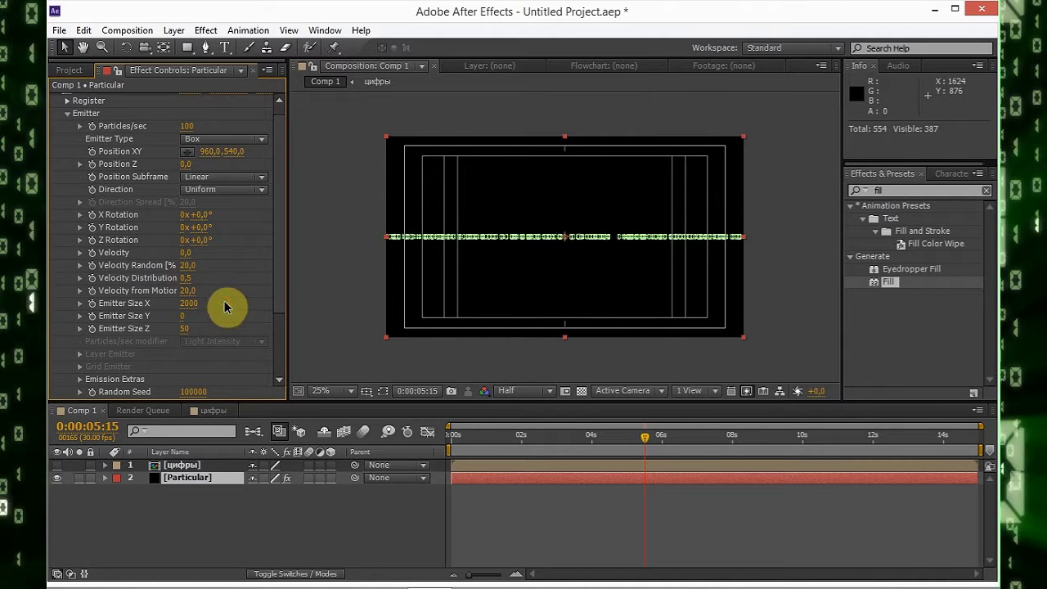
left_click(184, 330)
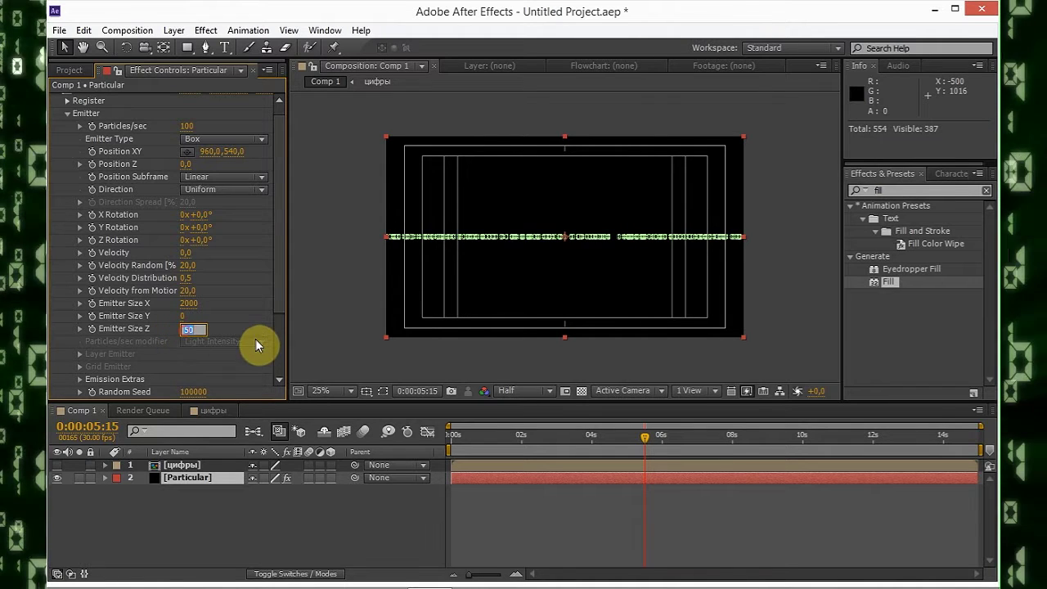
type("3000")
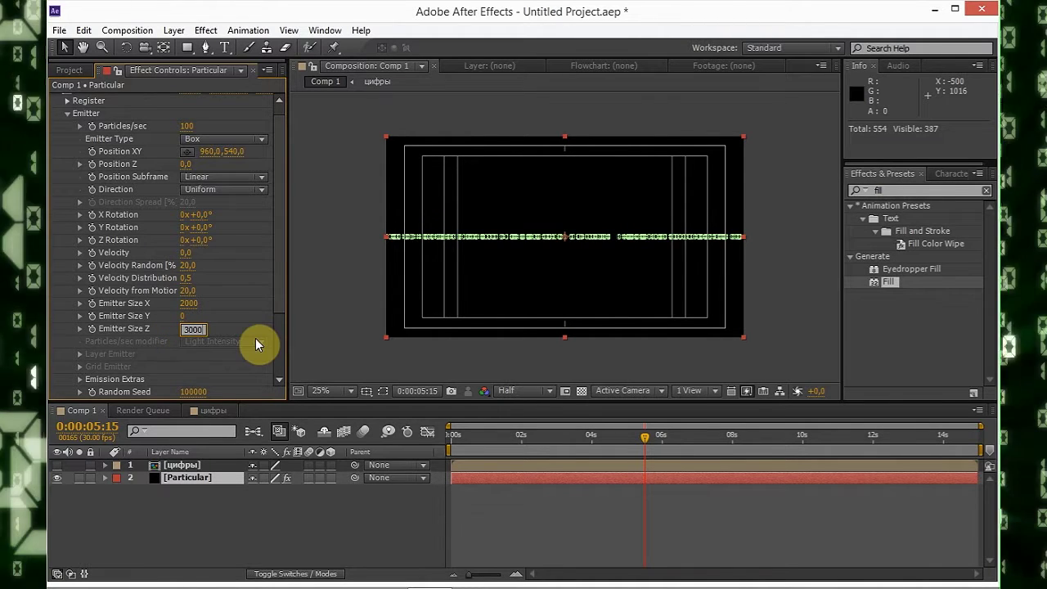
key("Return")
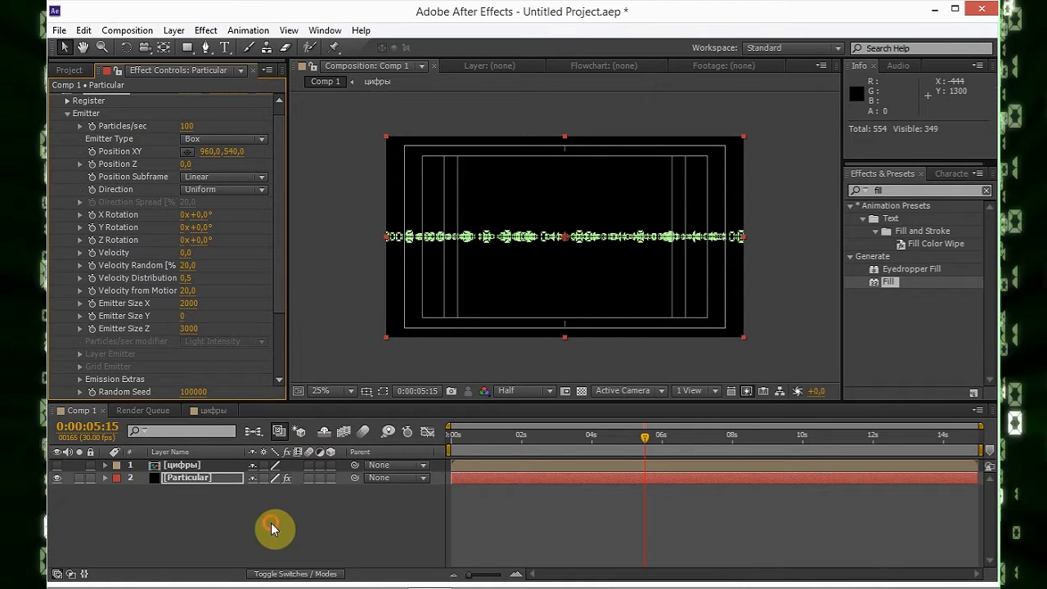
- Add a new two-node camera with the 80 mm preset to Comp 1
left_click(221, 513)
right_click(188, 529)
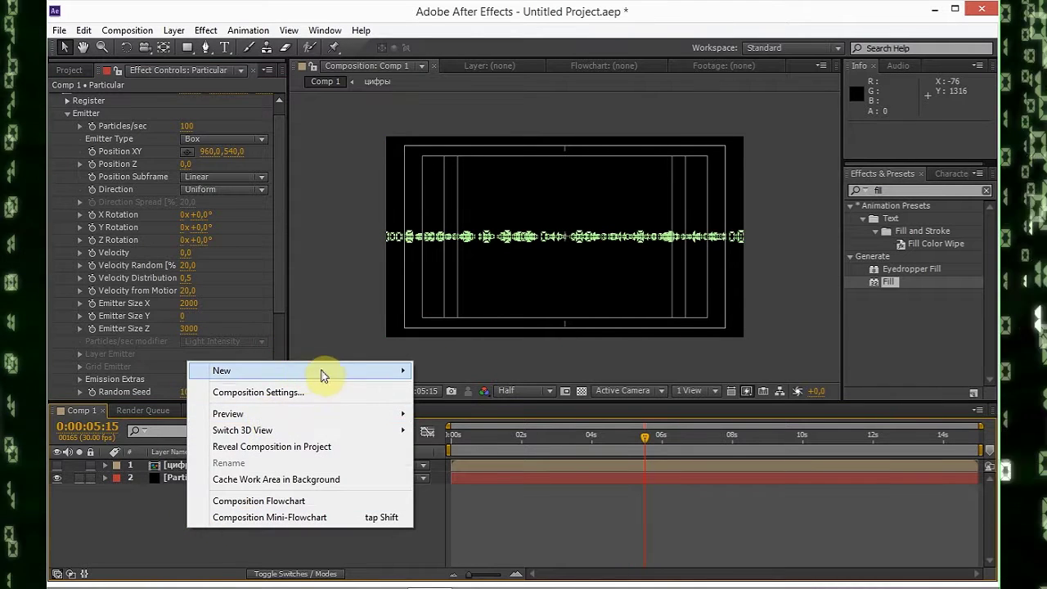
mouse_move(321, 374)
left_click(446, 442)
left_click(675, 393)
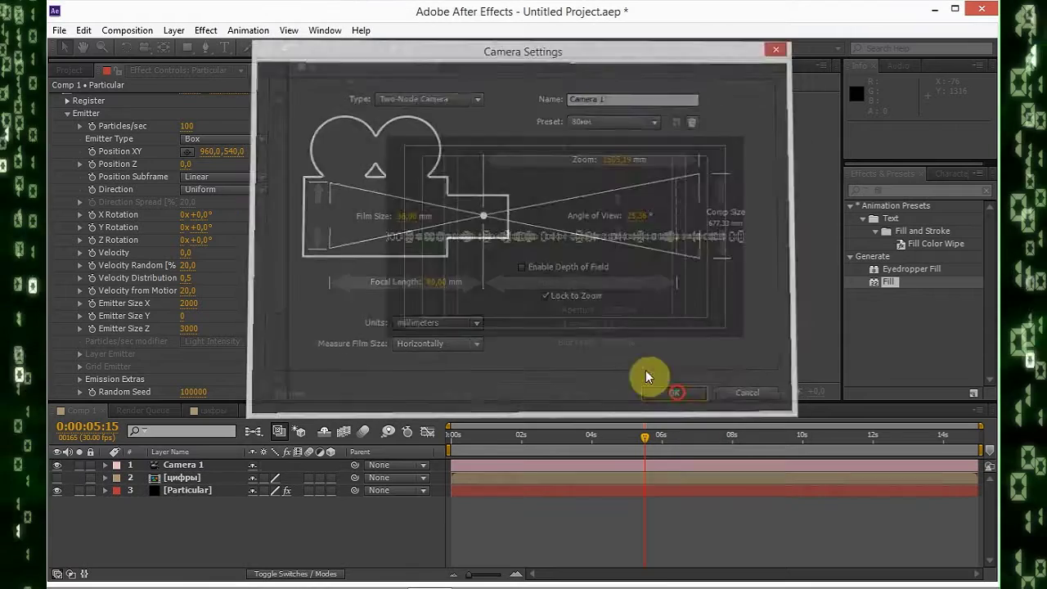
- Orbit the camera with the camera tool to view the flat field of digits from a steep angle
left_click(147, 49)
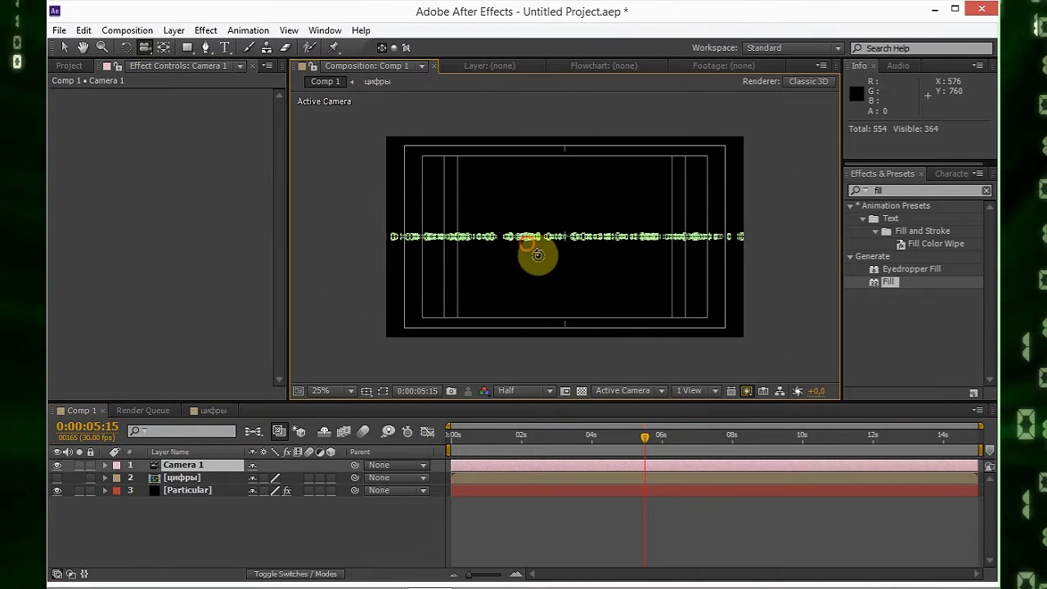
left_click_drag(537, 253, 548, 262)
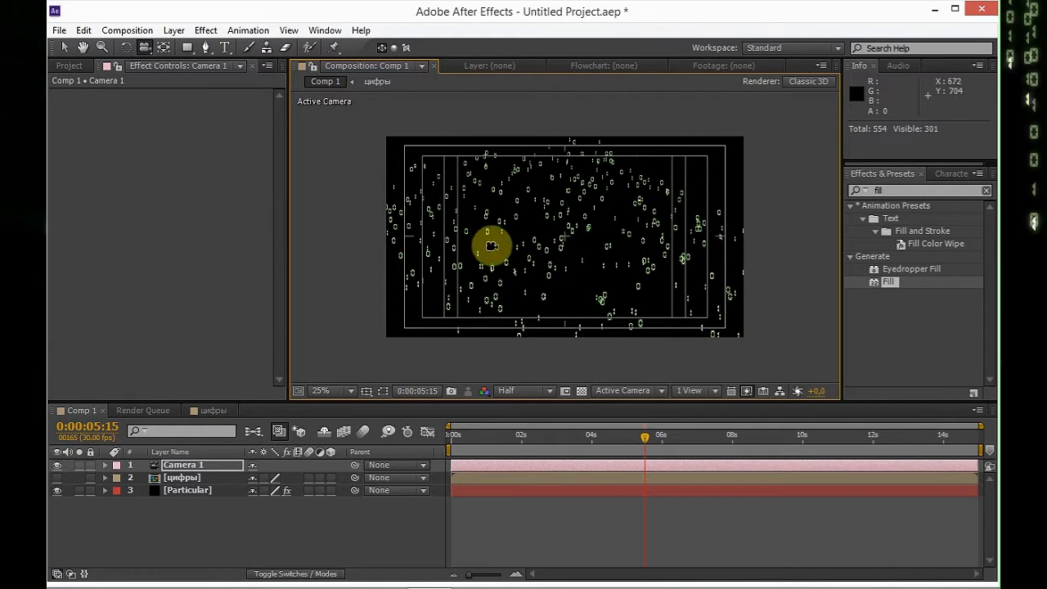
scroll(547, 262, "up", 2)
scroll(596, 313, "down", 2)
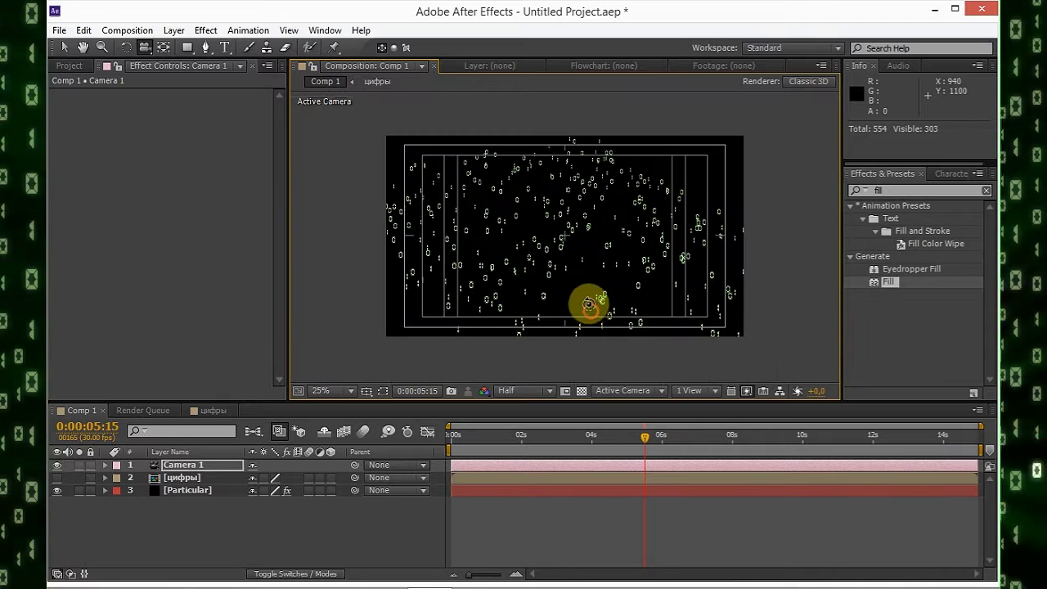
left_click_drag(584, 303, 555, 277)
scroll(555, 276, "up", 2)
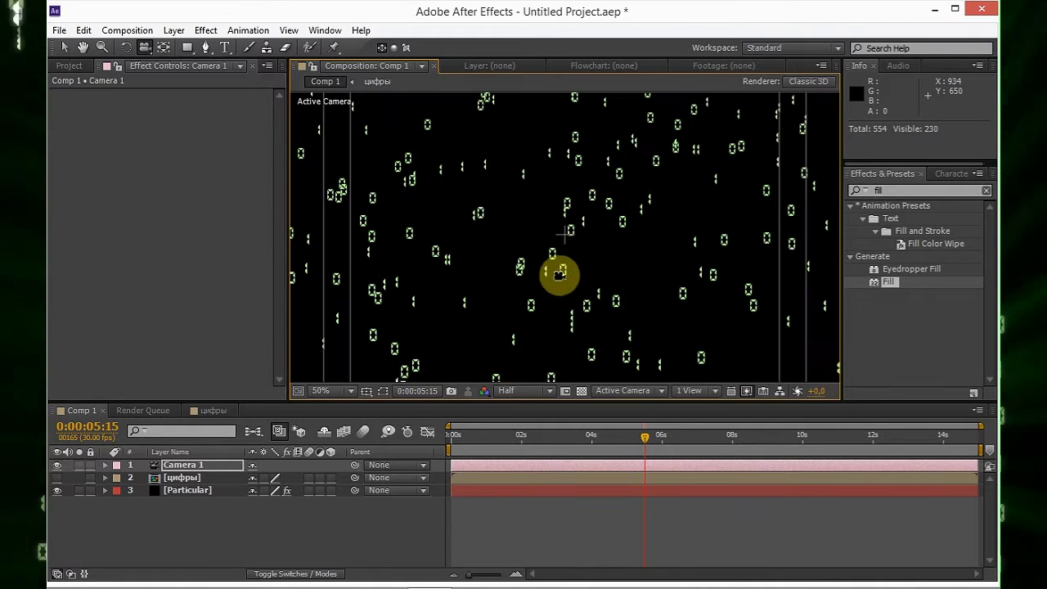
scroll(559, 275, "down", 2)
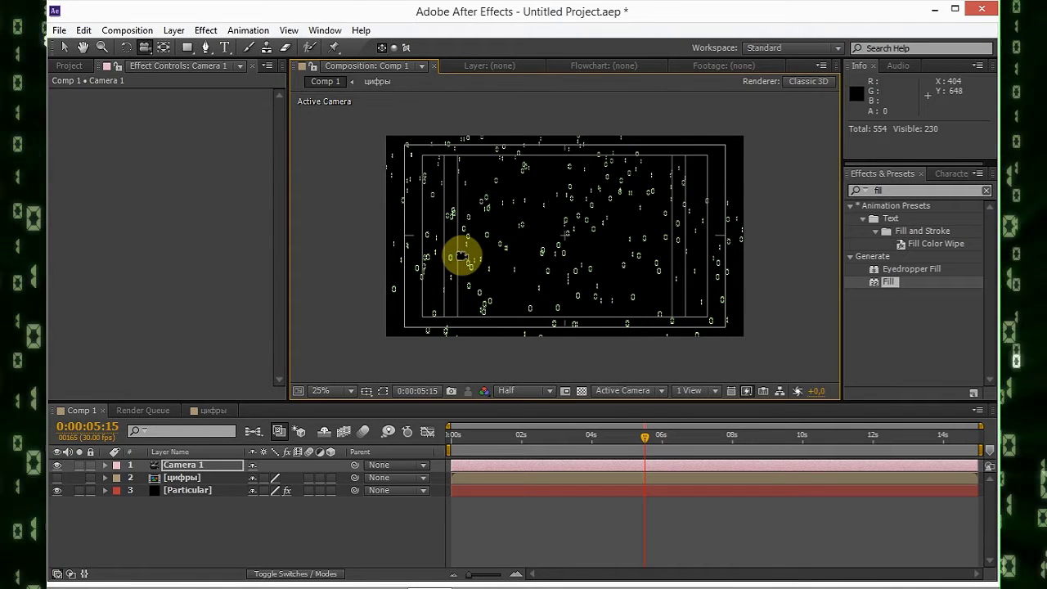
- Examine the Particle Type options available in the Particular layer's Particle settings, keeping Sprite as the type
left_click(196, 490)
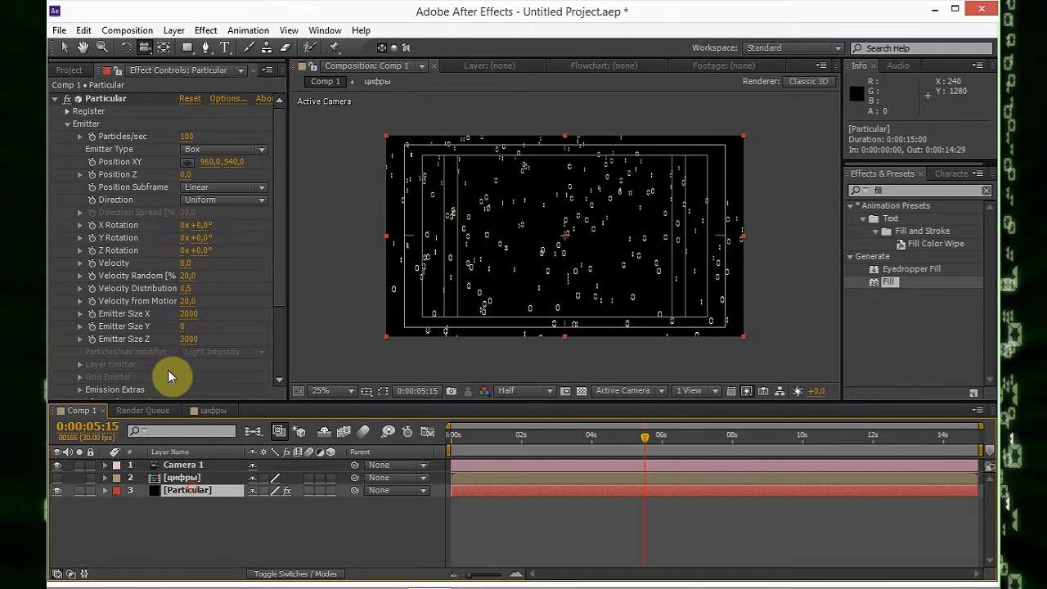
scroll(163, 257, "down", 2)
scroll(135, 228, "up", 2)
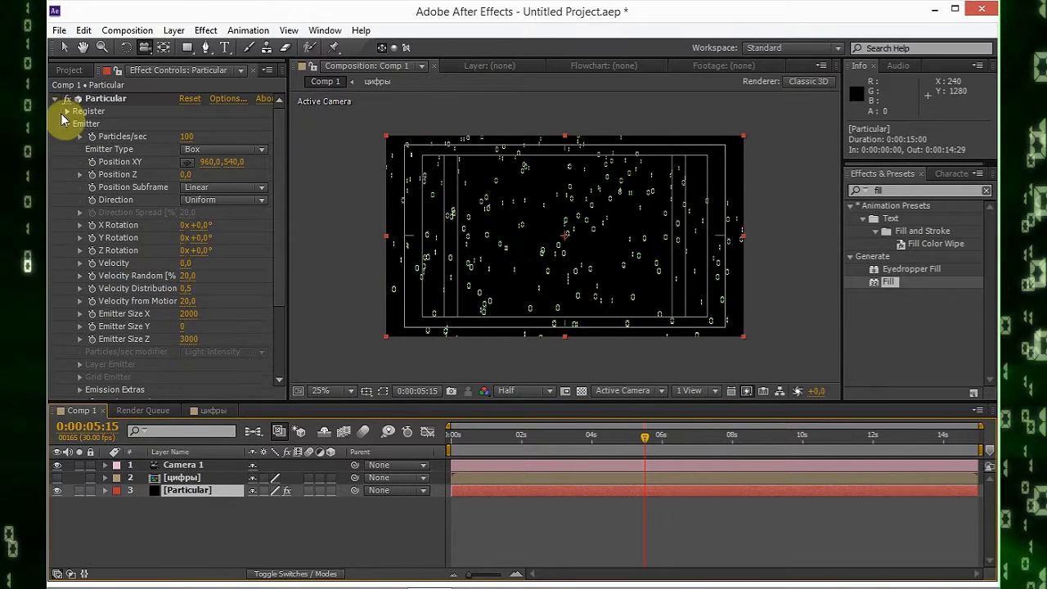
left_click(67, 126)
left_click(67, 137)
scroll(98, 143, "down", 3)
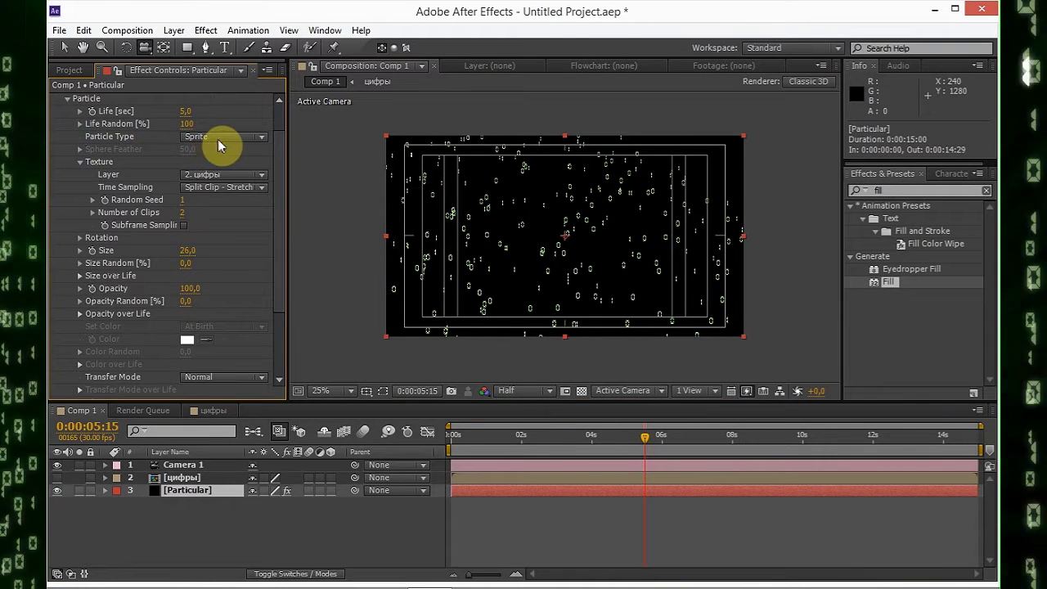
left_click(217, 139)
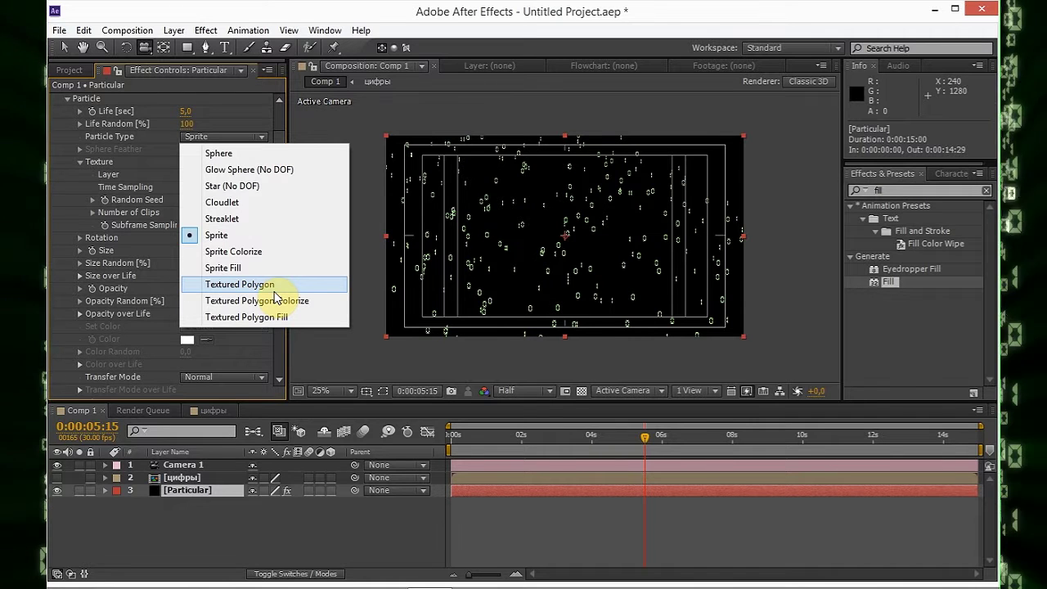
left_click(260, 347)
scroll(206, 262, "up", 2)
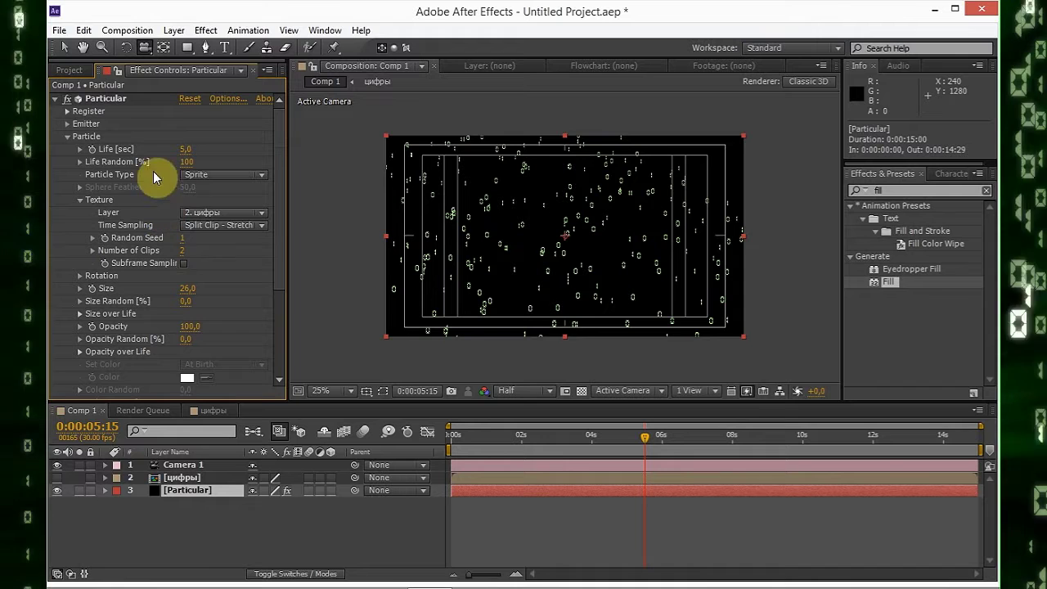
left_click(65, 136)
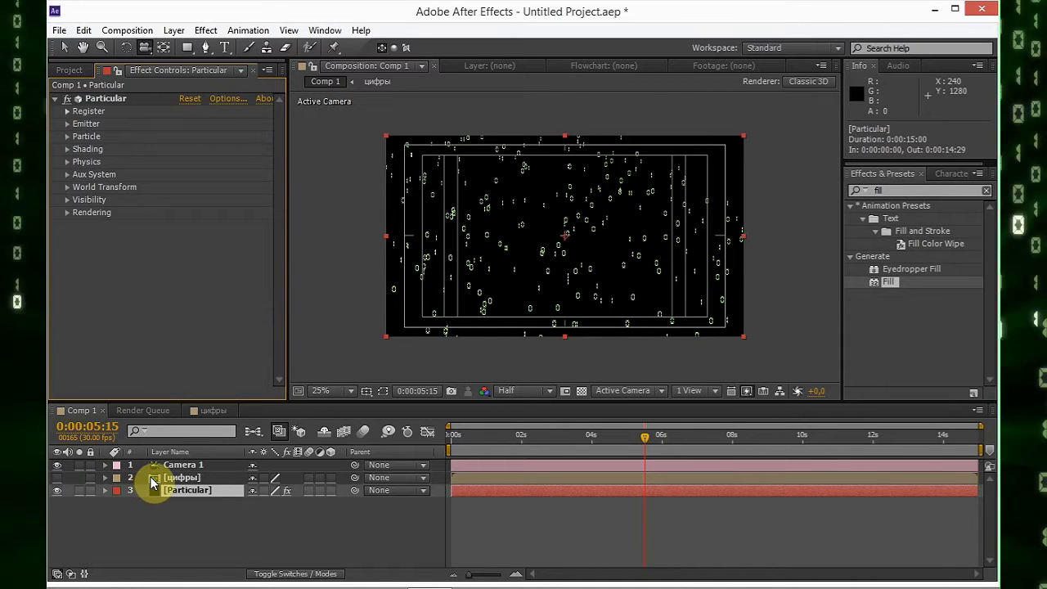
- Orbit the camera down to a shallow angle over the field of digits and delete the Camera 1 layer
left_click(513, 279)
left_click_drag(514, 280, 485, 266)
left_click(185, 466)
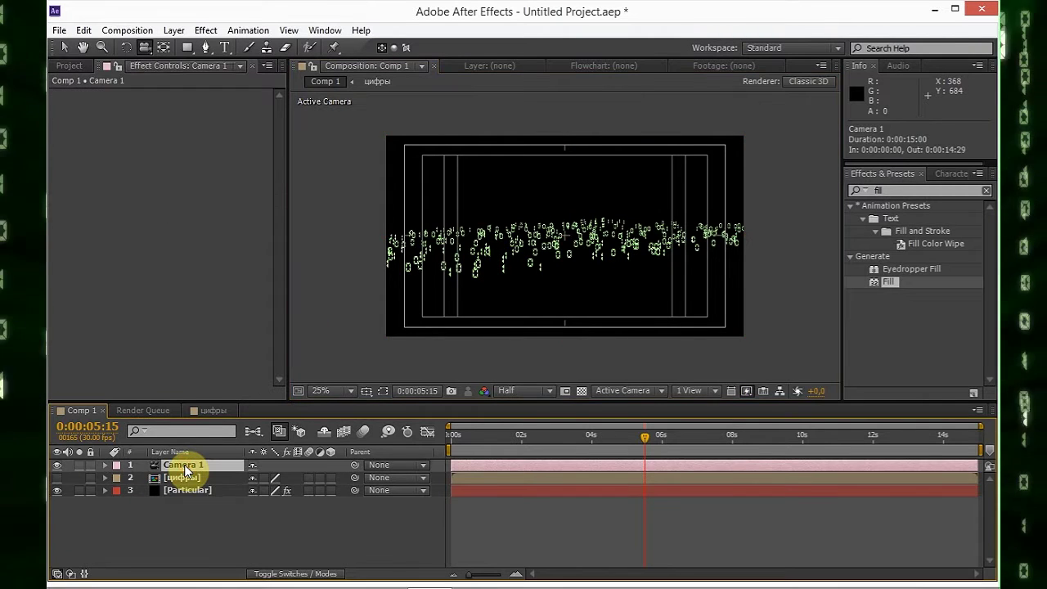
key("Delete")
- Raise Particular's emitter above the frame with a Position Y of -200 and scrub through the opening second
left_click(183, 481)
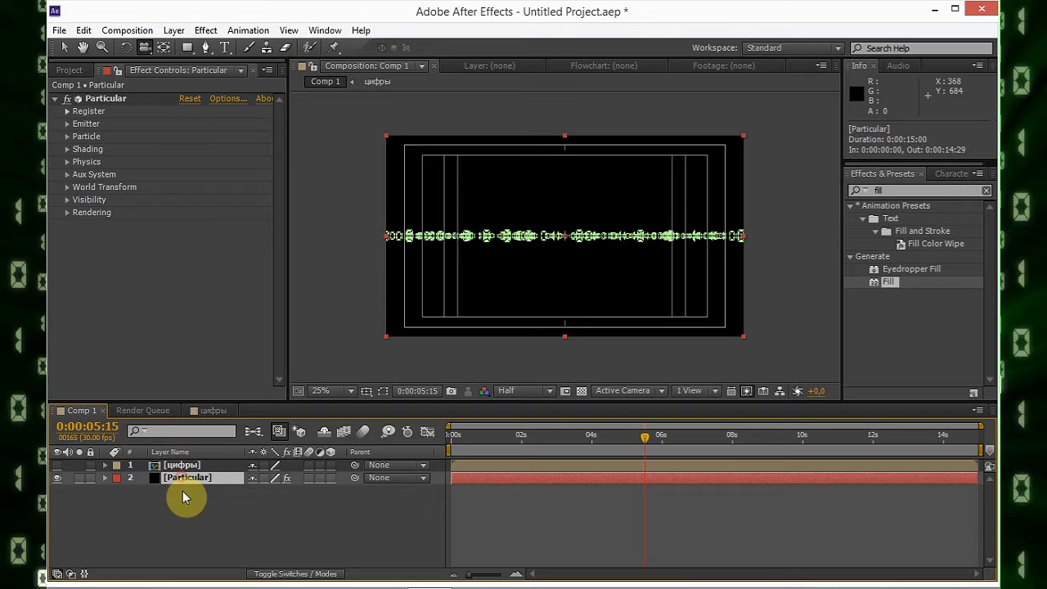
left_click(68, 124)
left_click_drag(232, 153, 69, 155)
left_click(234, 153)
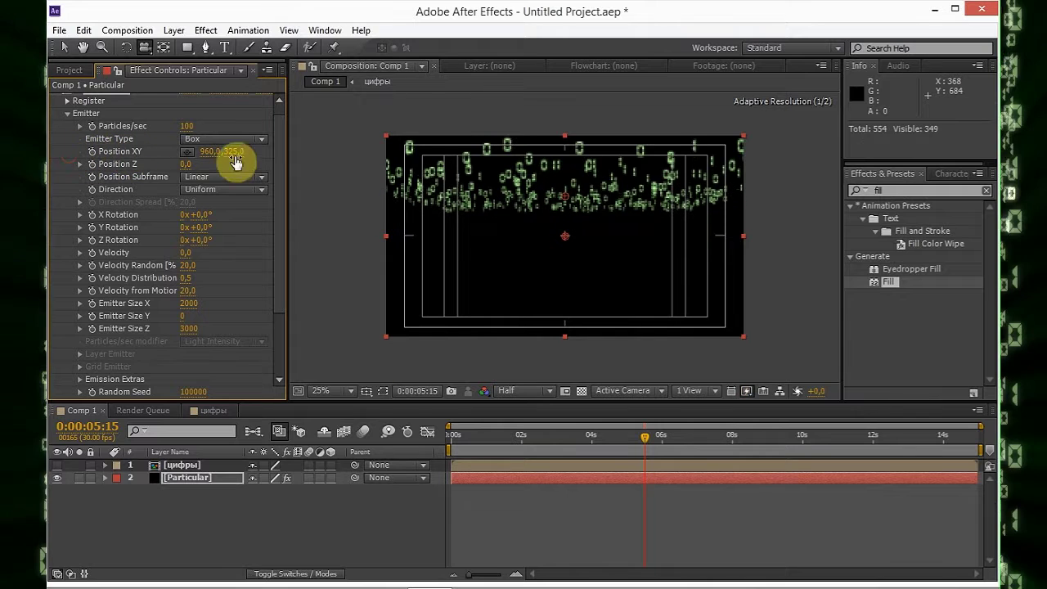
type("-")
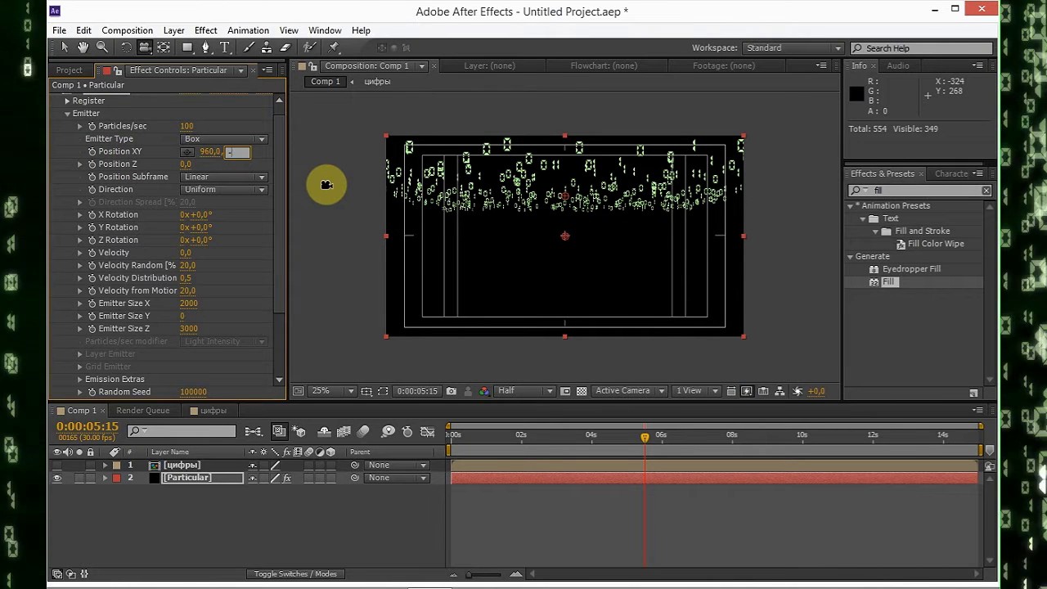
type("200")
key("Return")
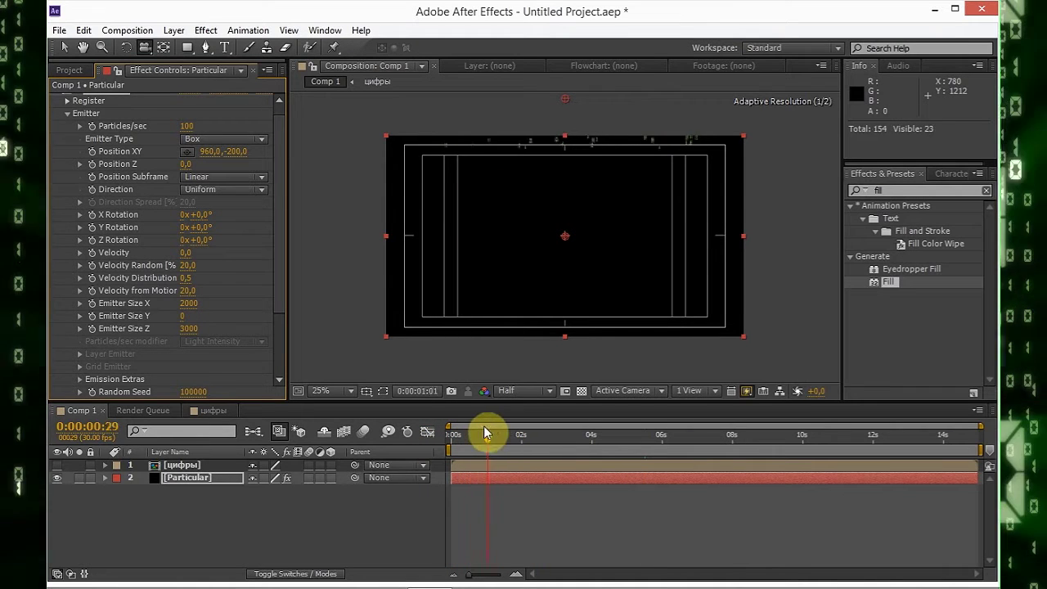
left_click_drag(487, 433, 461, 378)
- Try the emitter's Position Y at -250, settle on -300 and preview the animation, leaving the Emitter settings collapsed
left_click(236, 153)
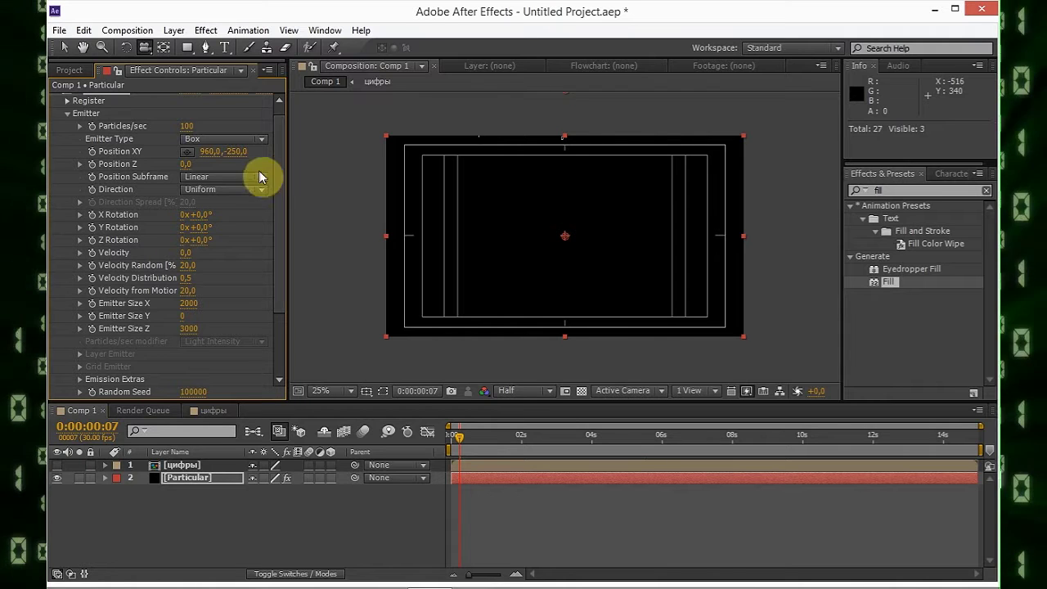
key("Return")
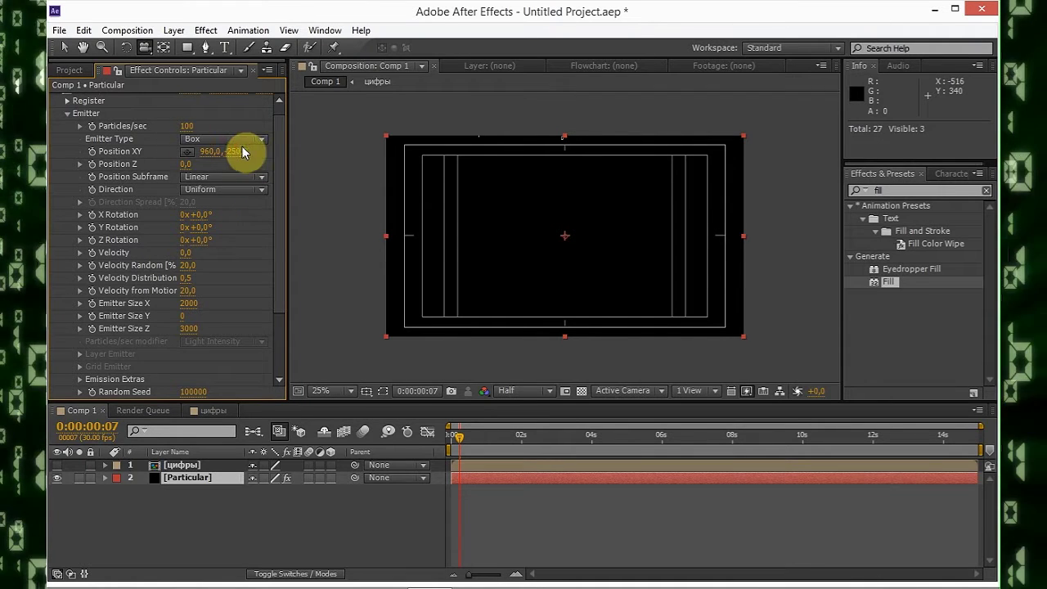
left_click(235, 152)
type("-300")
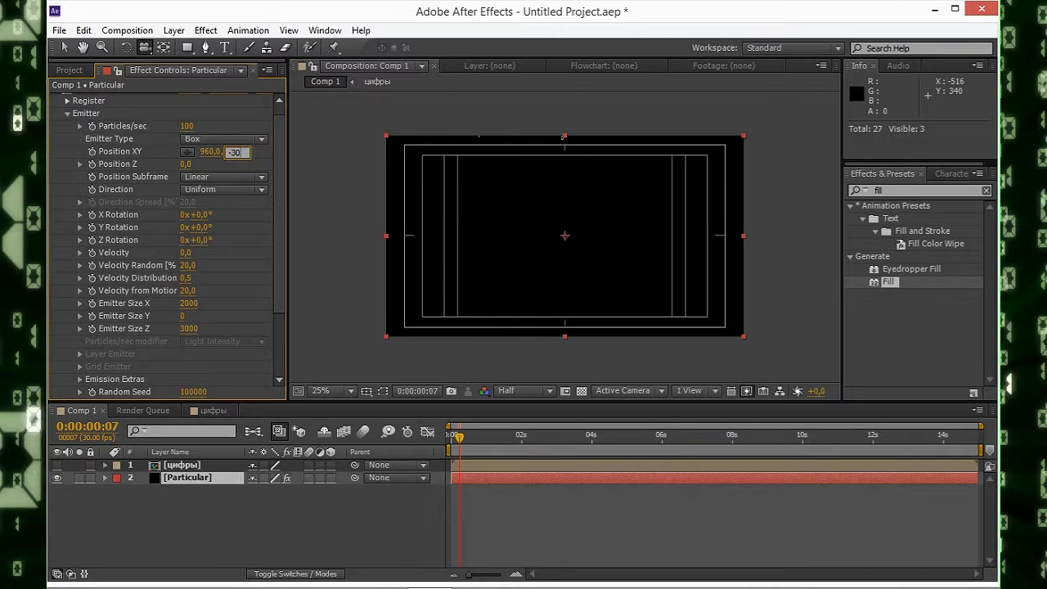
key("Return")
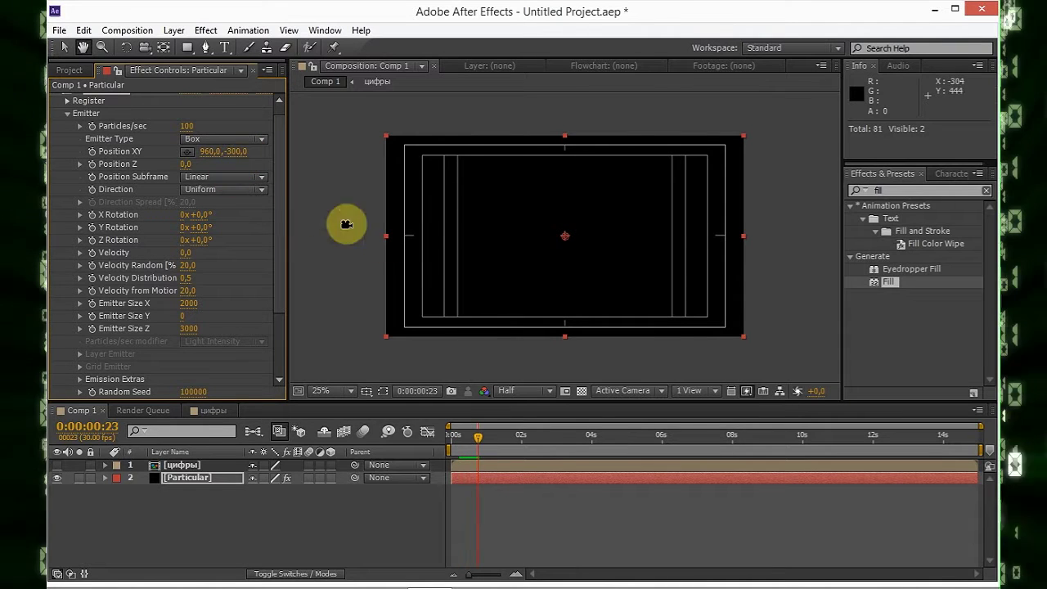
key("space")
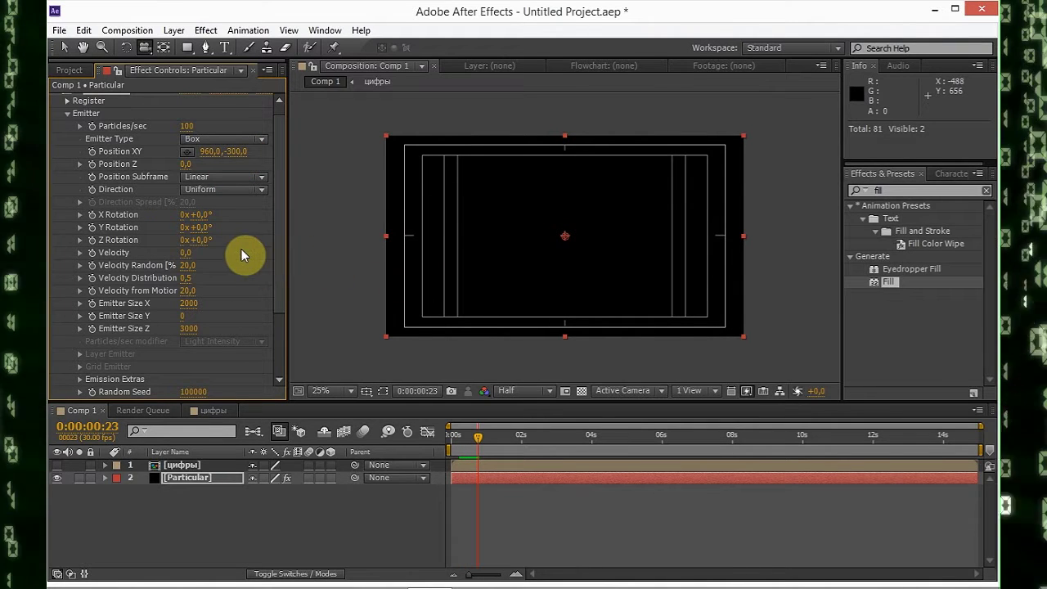
scroll(168, 219, "up", 1)
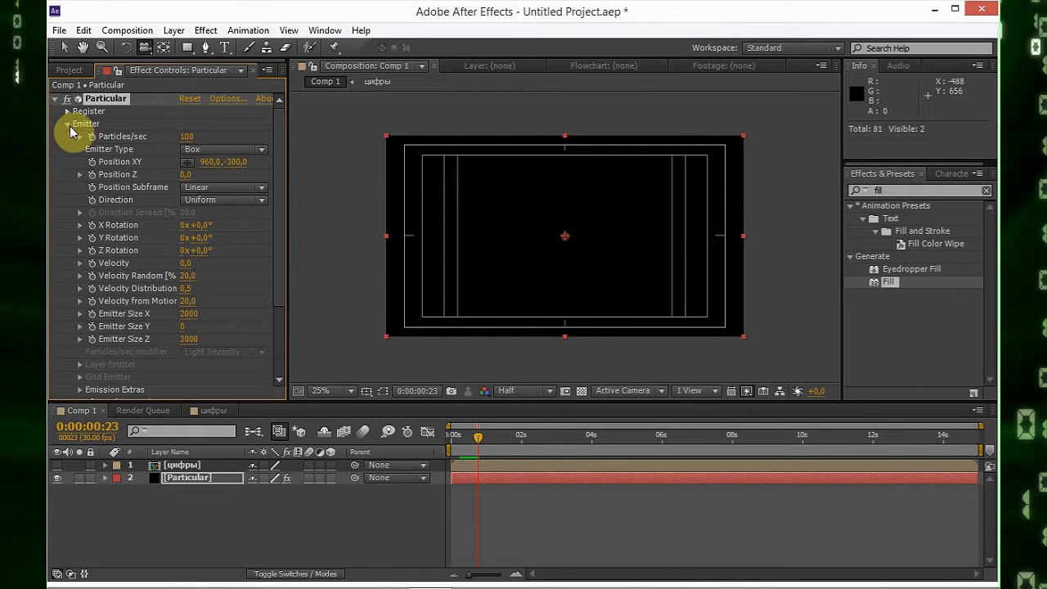
left_click(66, 124)
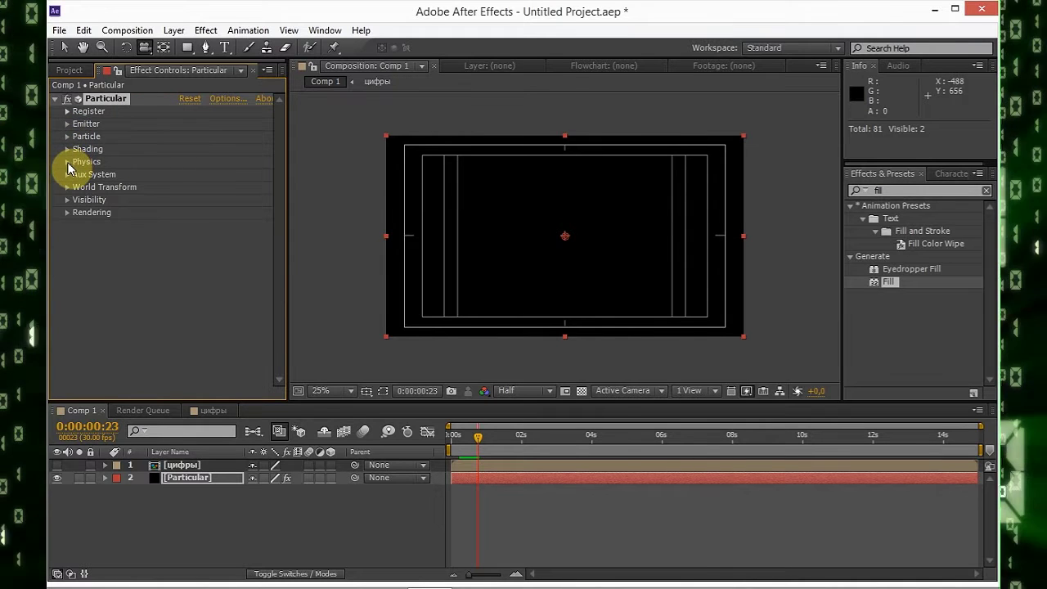
- Set the Physics Gravity to 420 and preview the falling digits
left_click(67, 162)
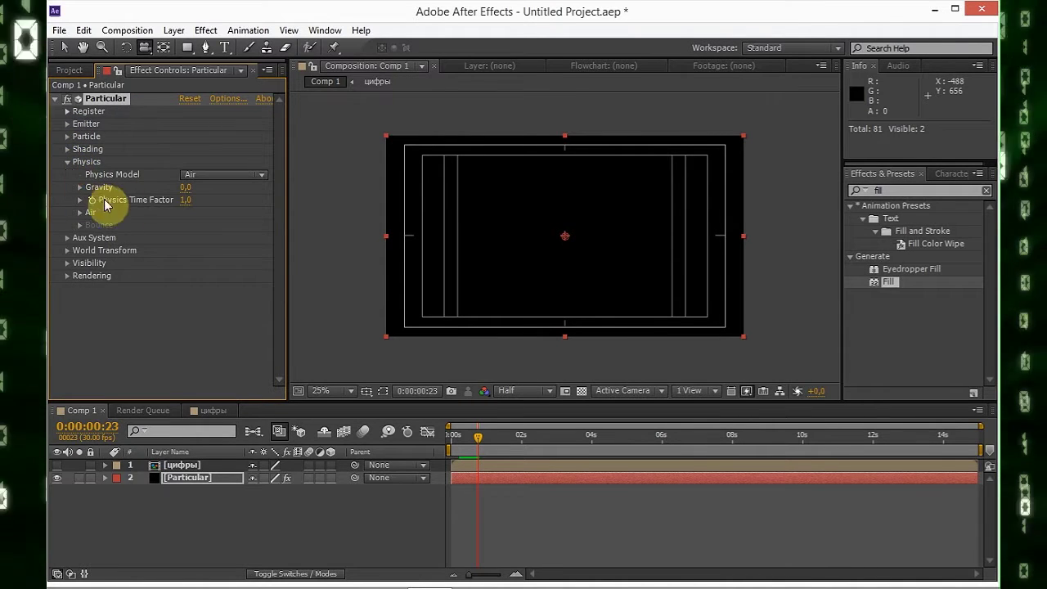
left_click(190, 188)
type("40")
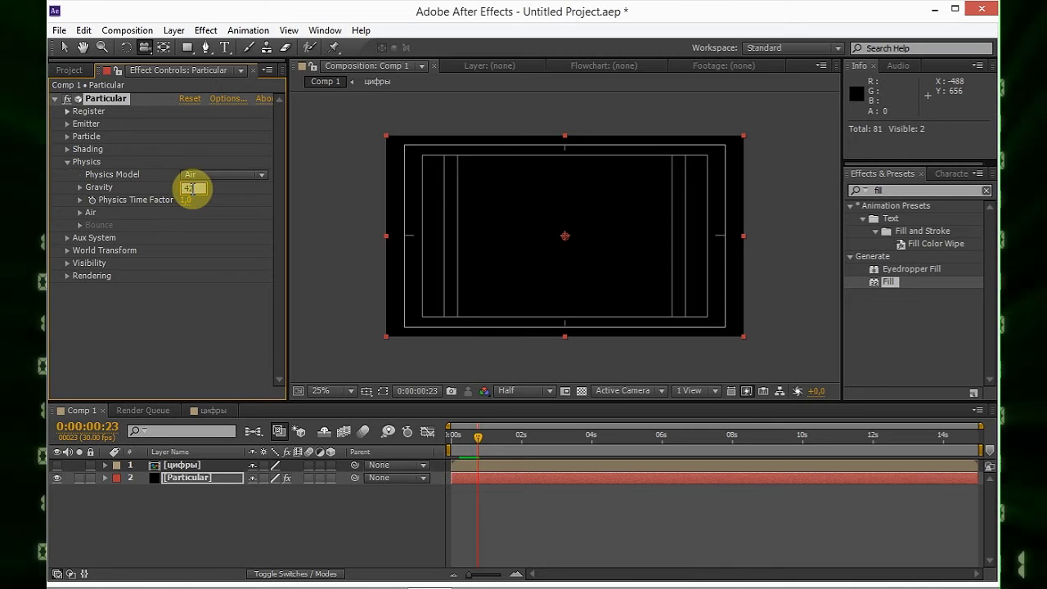
key("Return")
key("space")
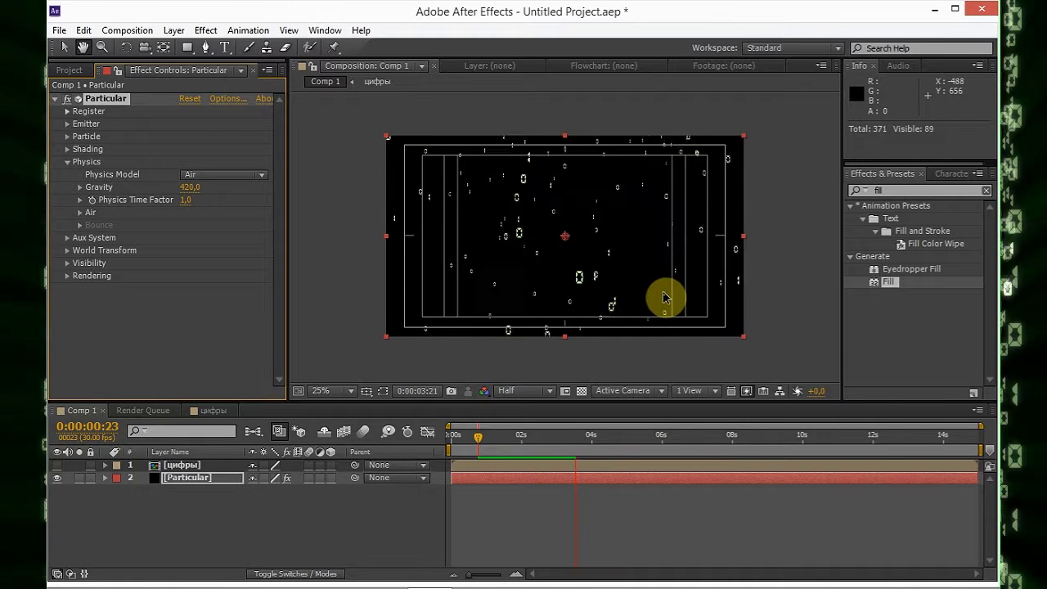
key("space")
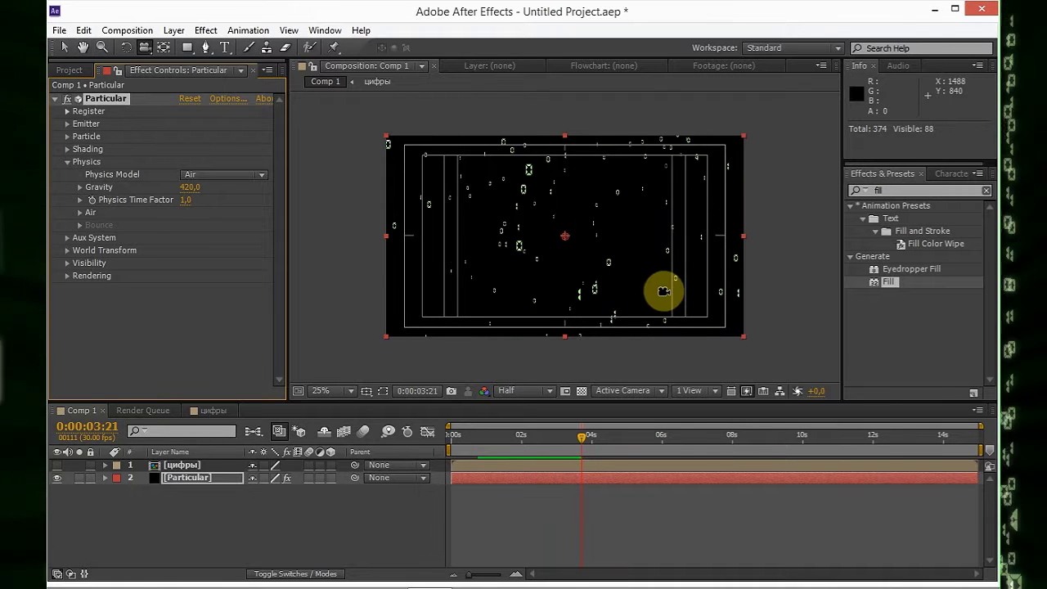
left_click(68, 162)
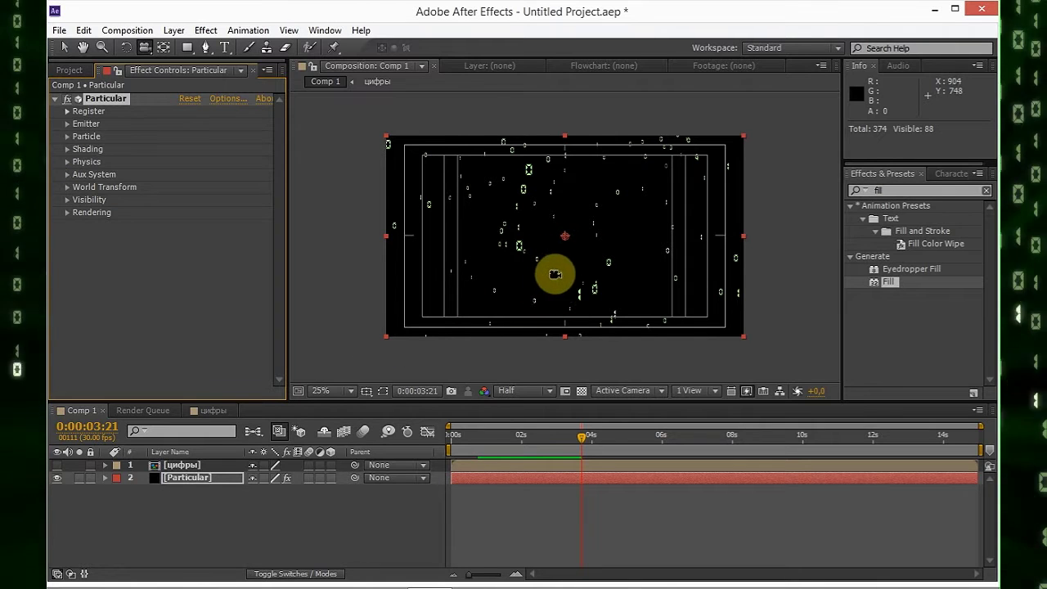
- Make the Aux System emit Continously, with 20 Particles/sec and a Life of 1 second
left_click(67, 175)
left_click(193, 166)
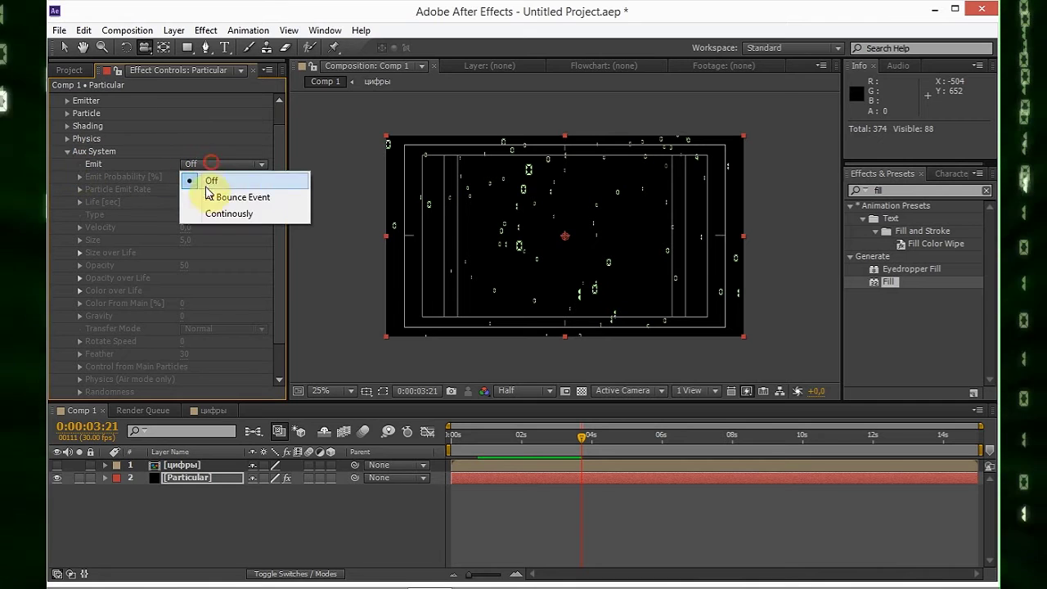
left_click(205, 214)
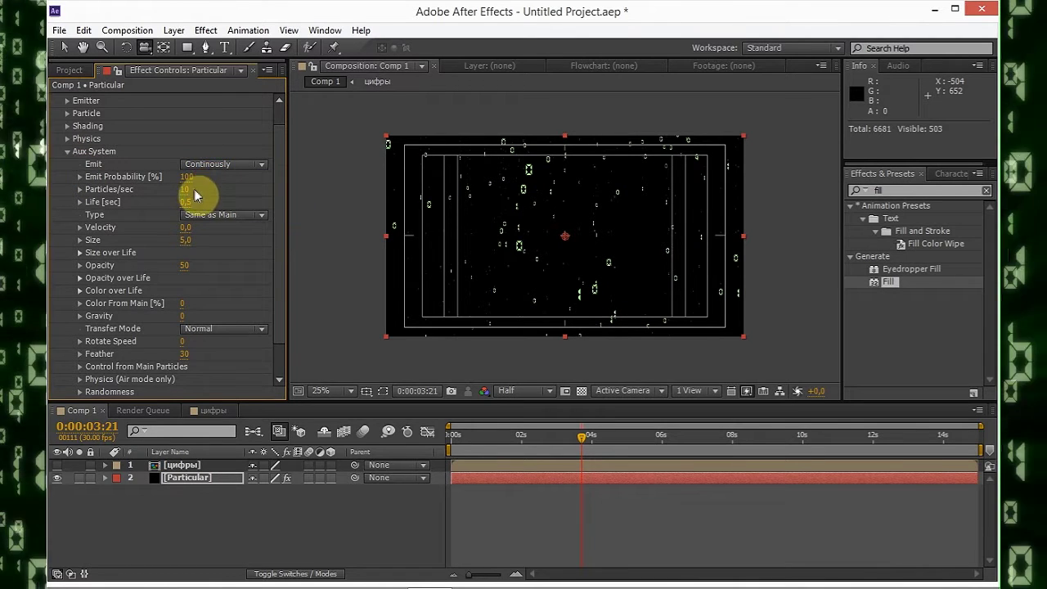
left_click(190, 190)
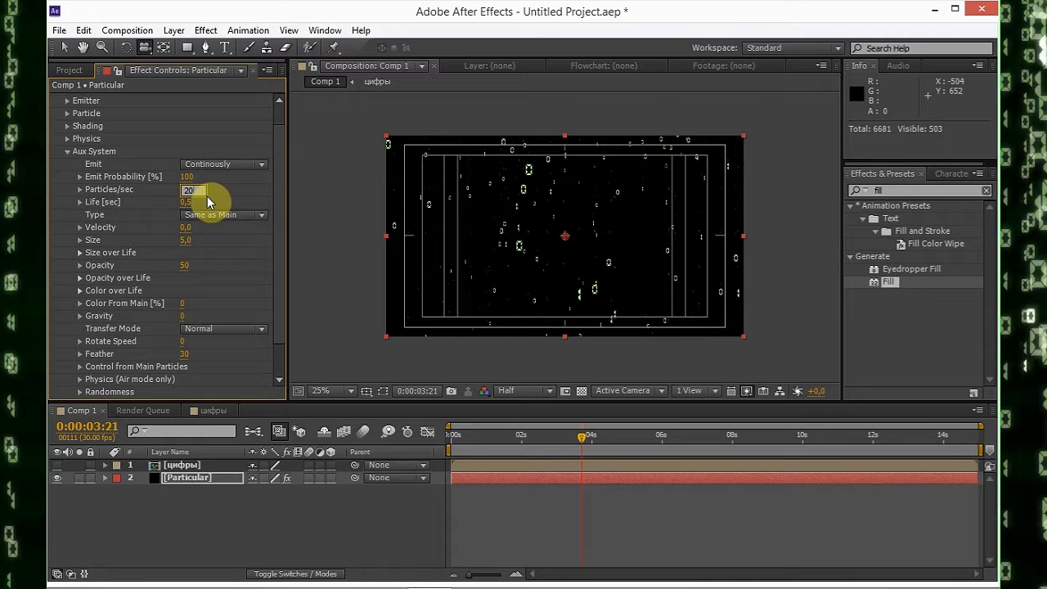
type("20")
key("Return")
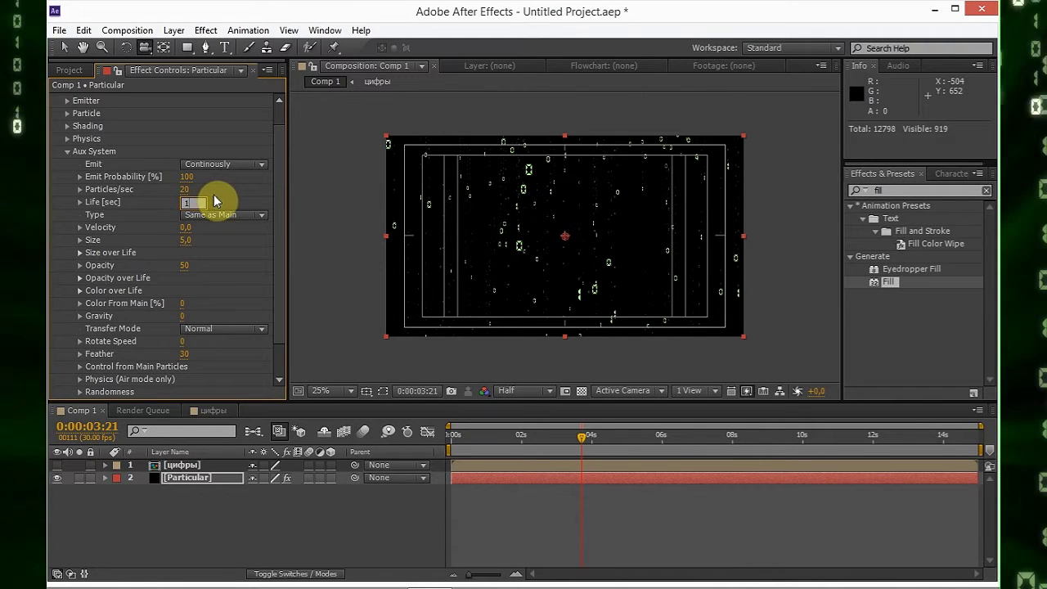
key("Return")
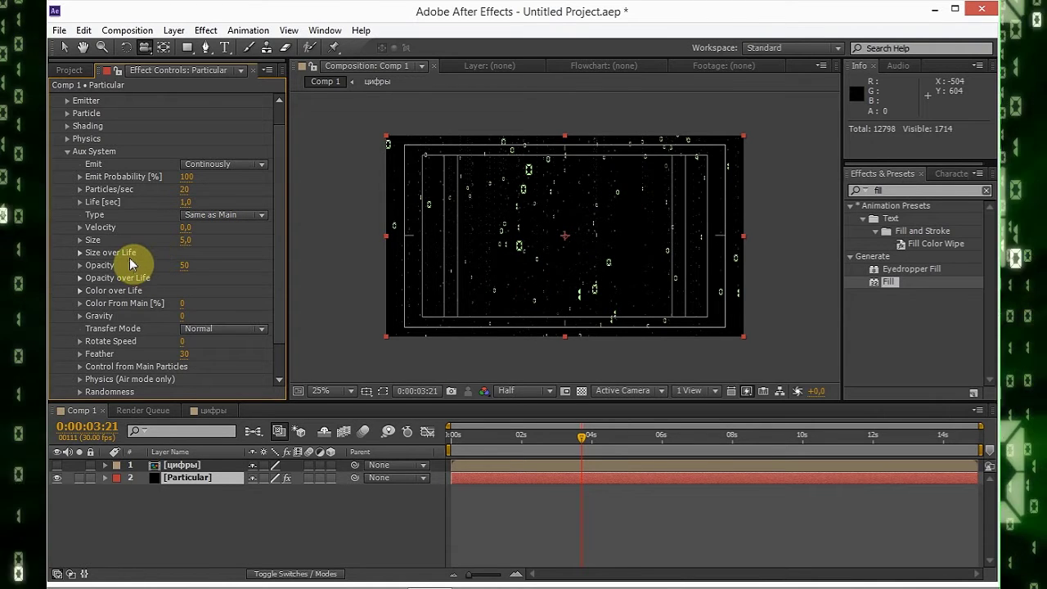
- Set the Aux System particles' Size to 26 and their Opacity to 30
left_click(186, 240)
type("26")
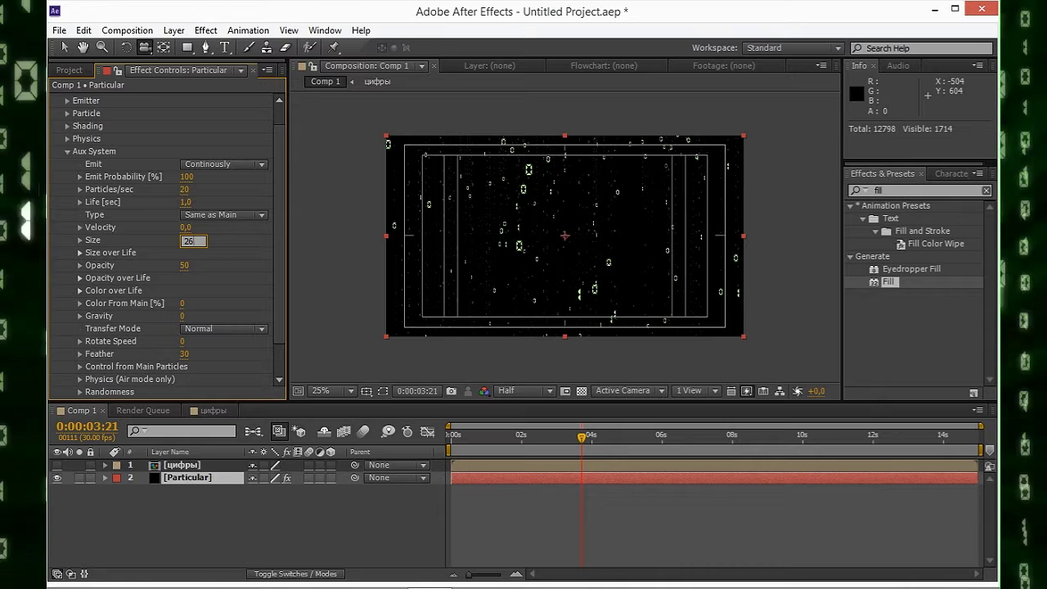
key("Return")
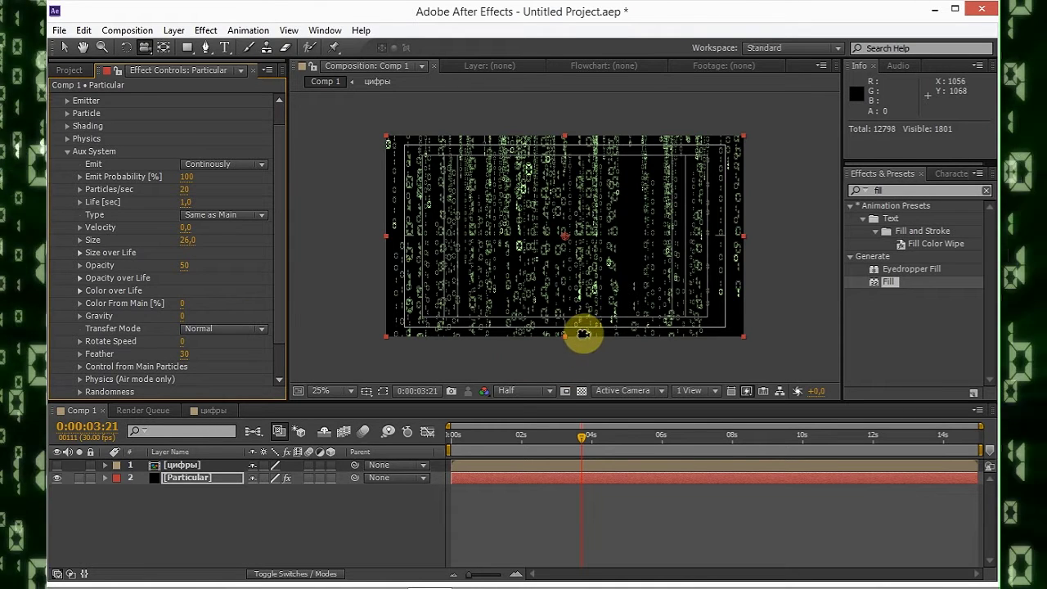
key("period")
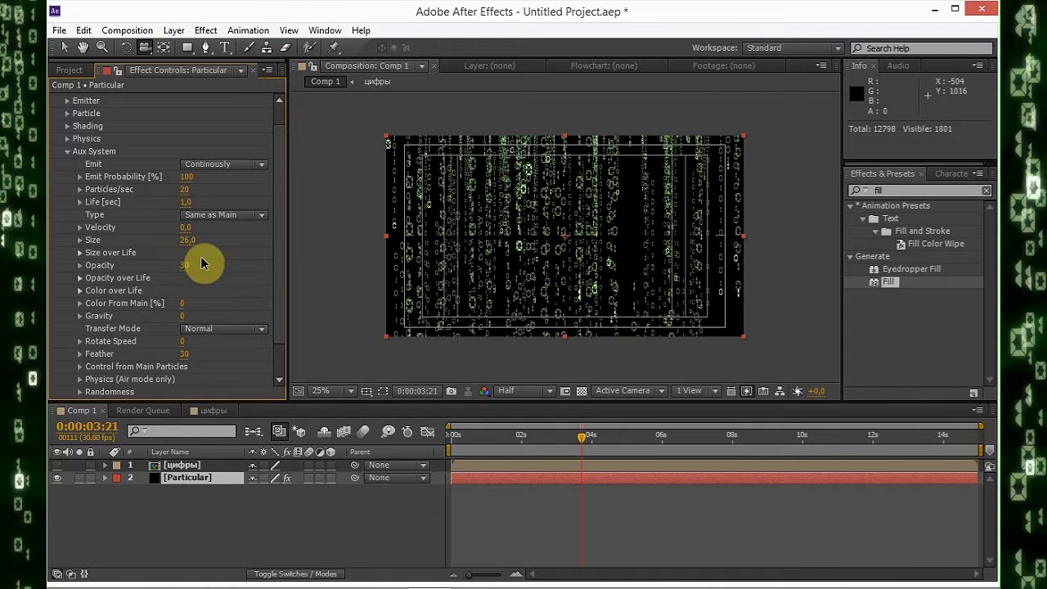
key("Return")
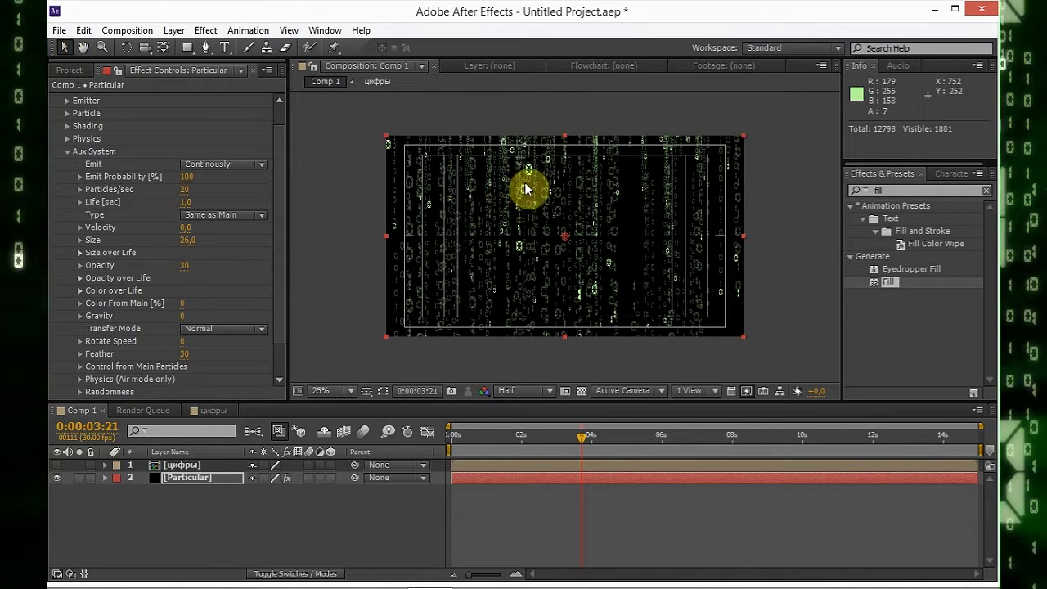
- Preview the digit trails, return the playhead to the start of the composition and collapse the Aux System settings
key("space")
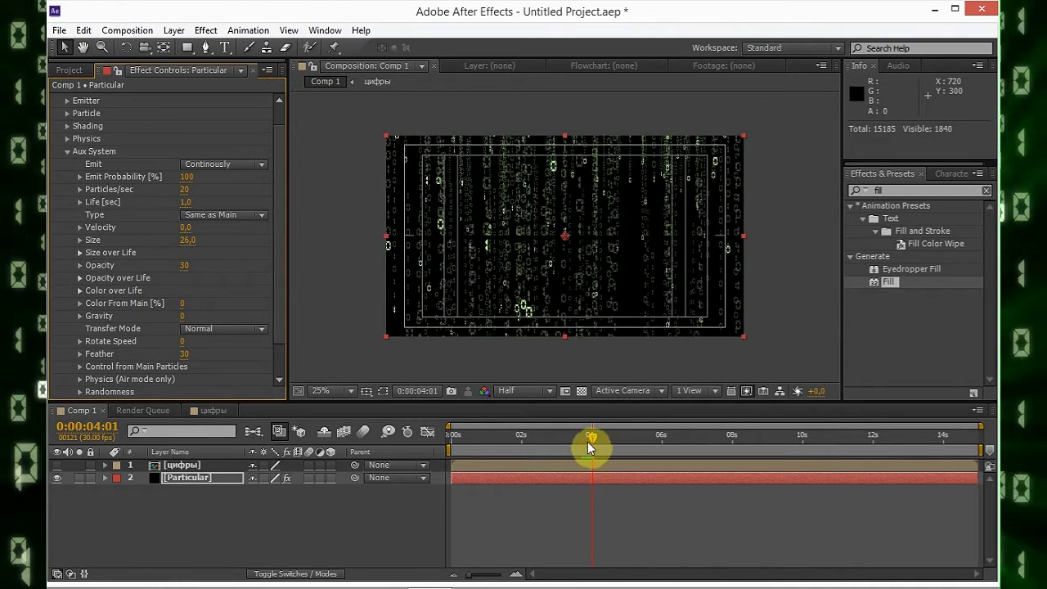
left_click(448, 436)
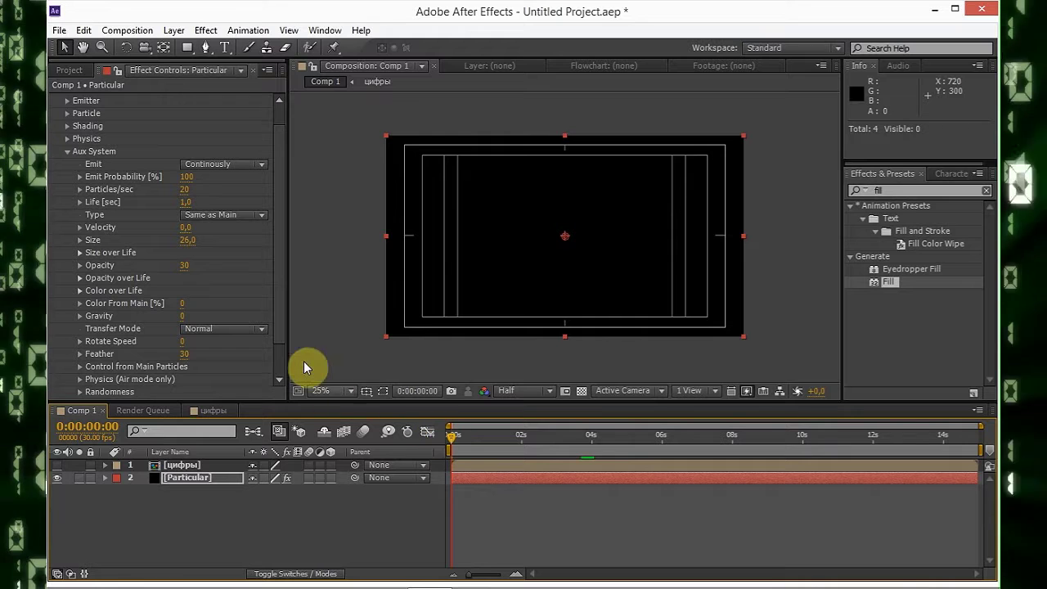
left_click(68, 151)
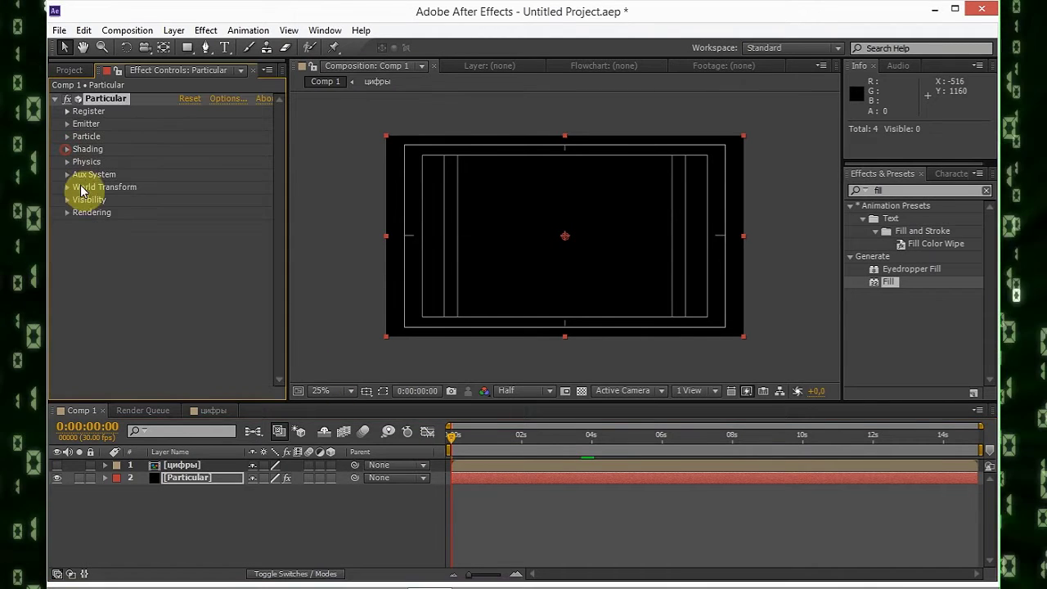
- Collapse the Particular effect, preview the falling digit trails and move the playhead to 0:00:03:04
left_click(58, 99)
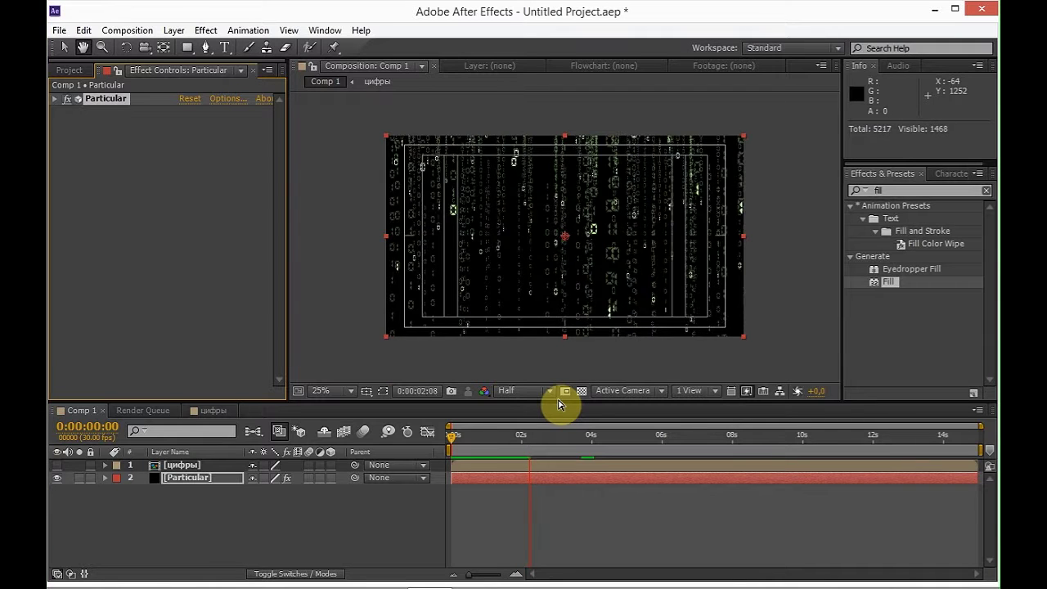
key("space")
key("ctrl+Up")
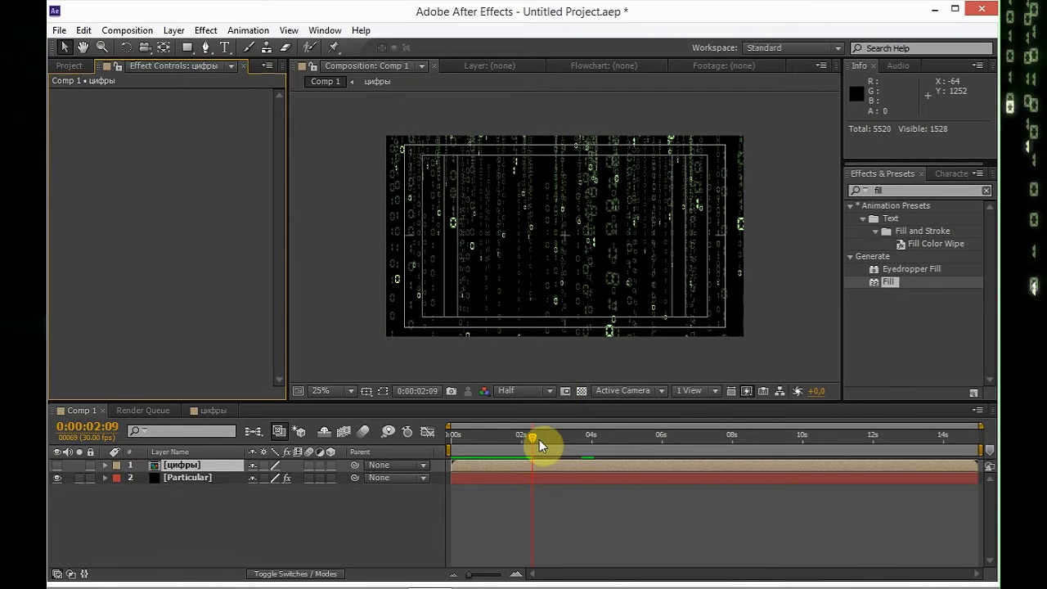
key("KP_0")
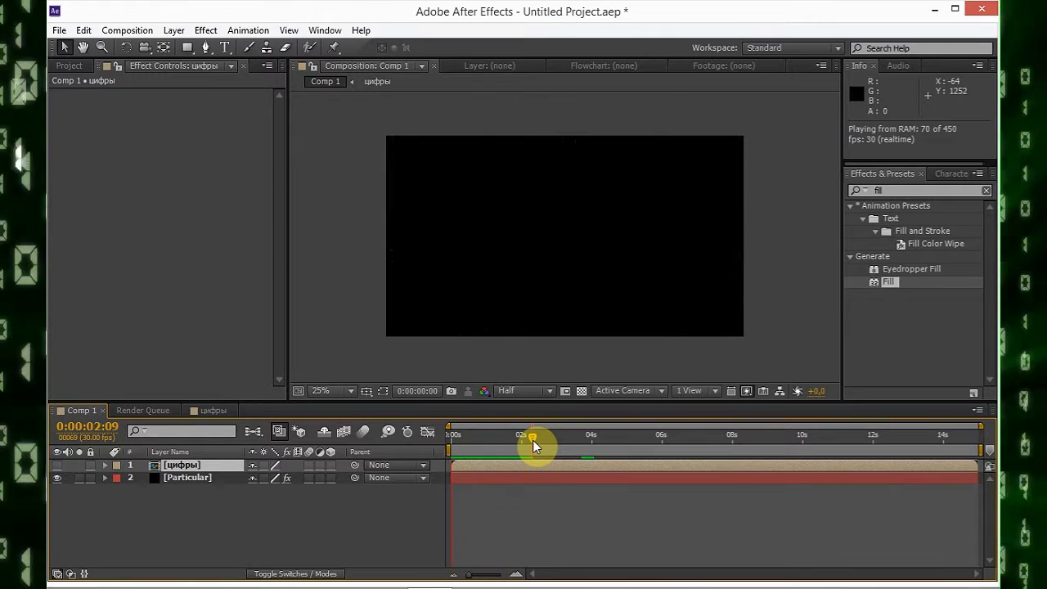
key("space")
left_click_drag(500, 433, 561, 431)
- Apply the Stylize Glow effect to the Particular layer
right_click(186, 508)
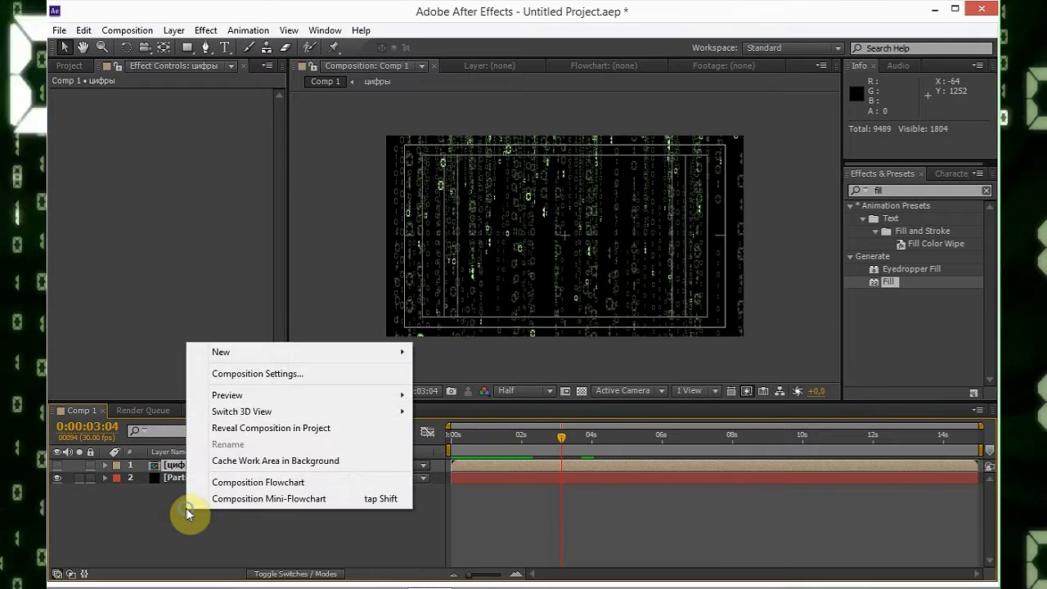
left_click(162, 478)
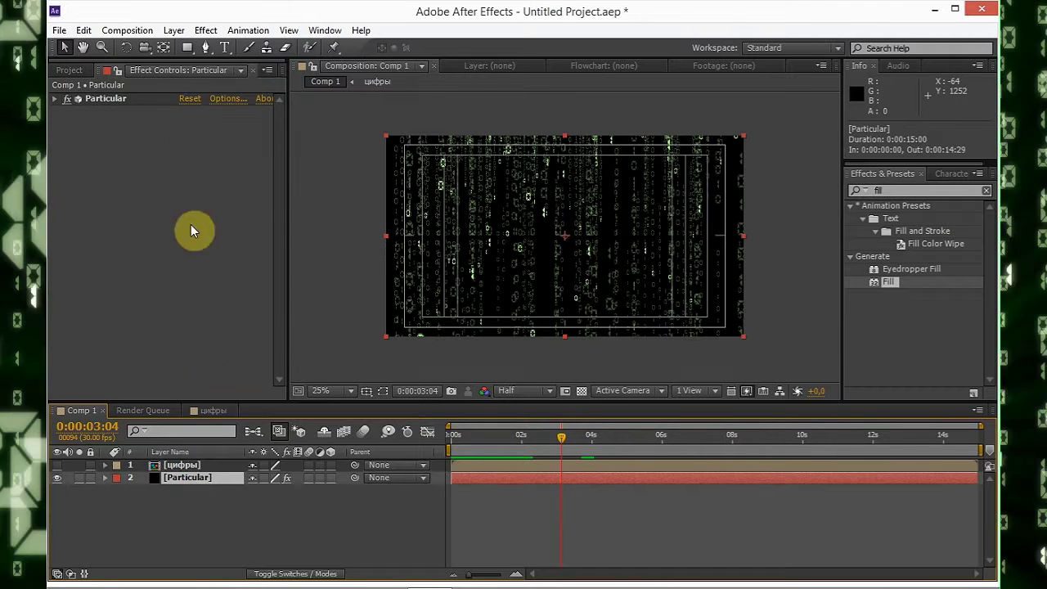
left_click(168, 491)
left_click(186, 481)
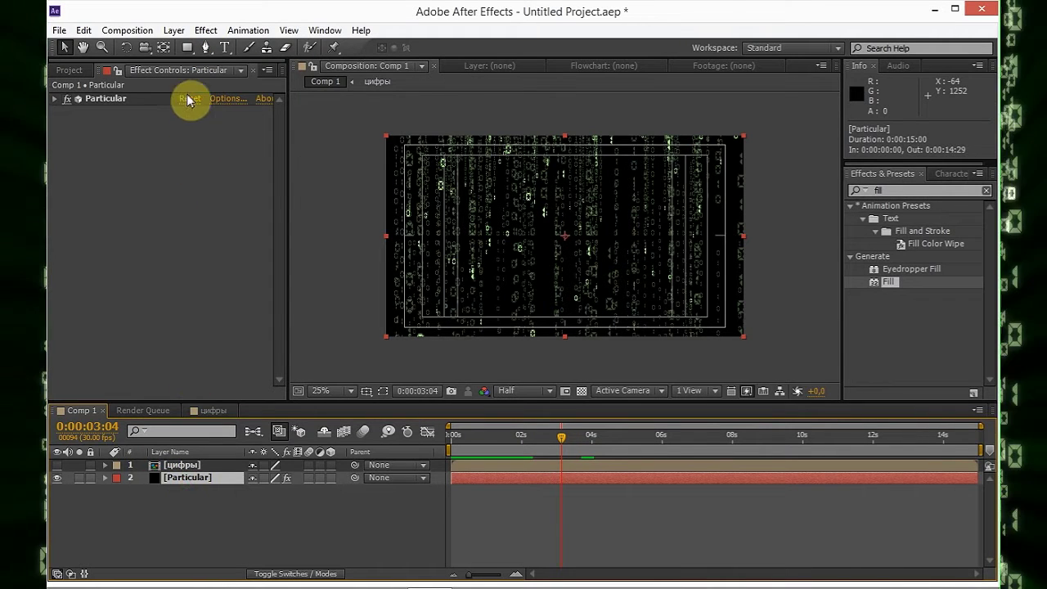
left_click(205, 31)
mouse_move(327, 350)
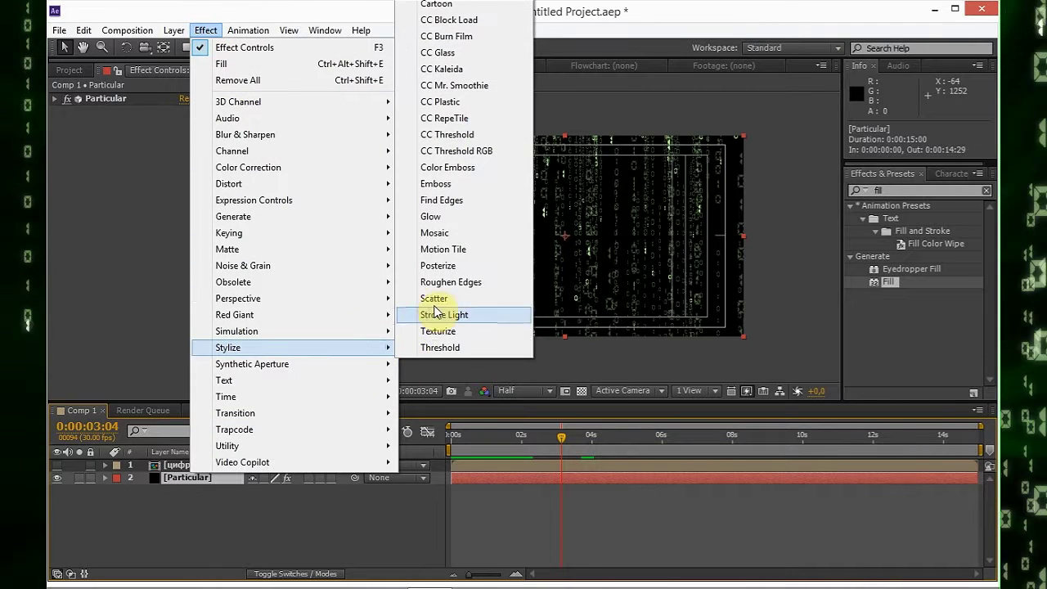
left_click(440, 218)
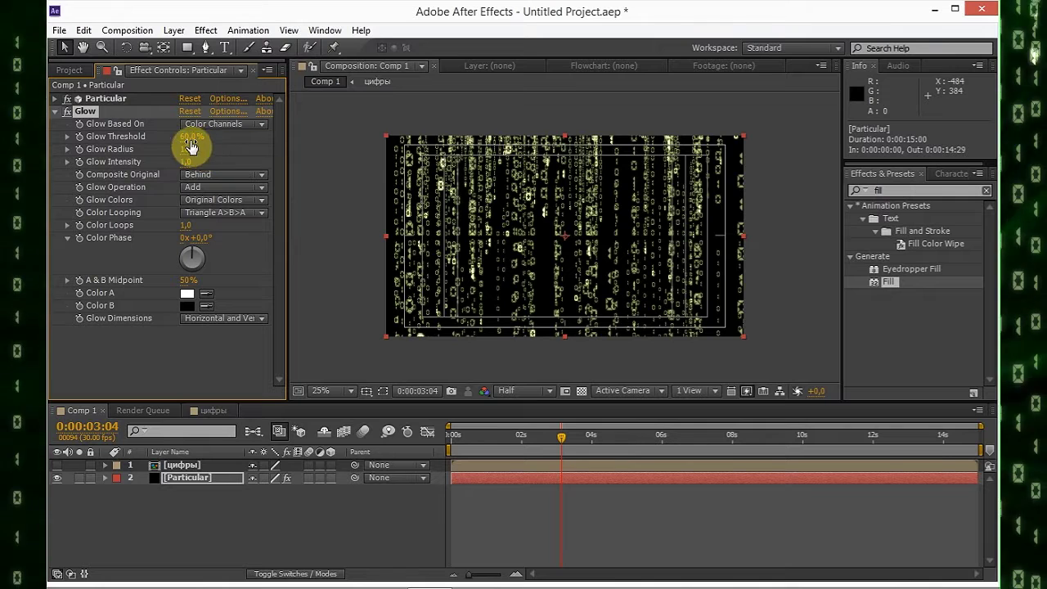
- Set the Glow Threshold to 0%
left_click_drag(183, 143, 183, 143)
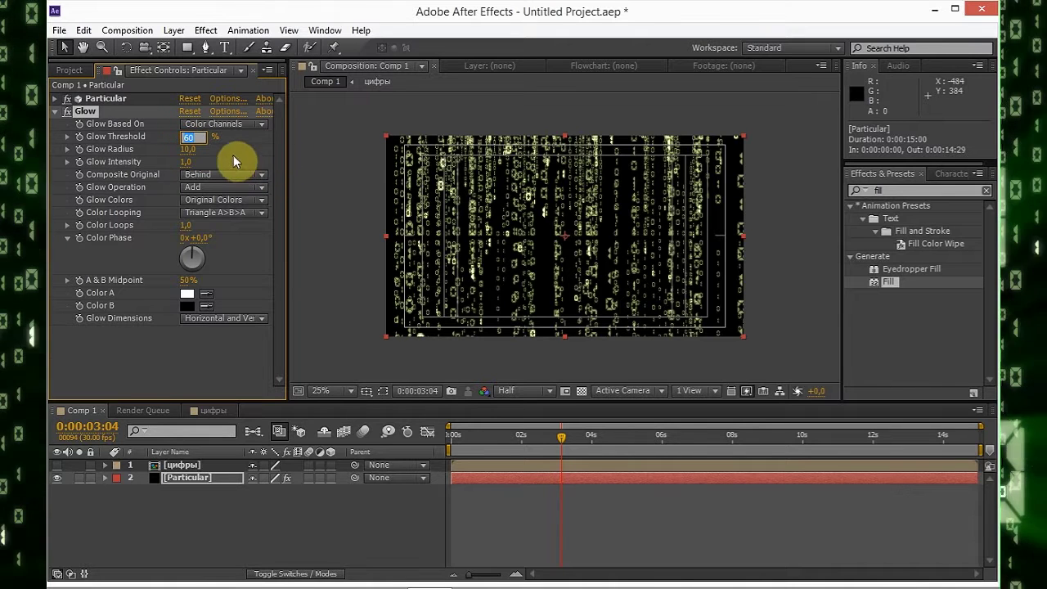
type("0")
key("Return")
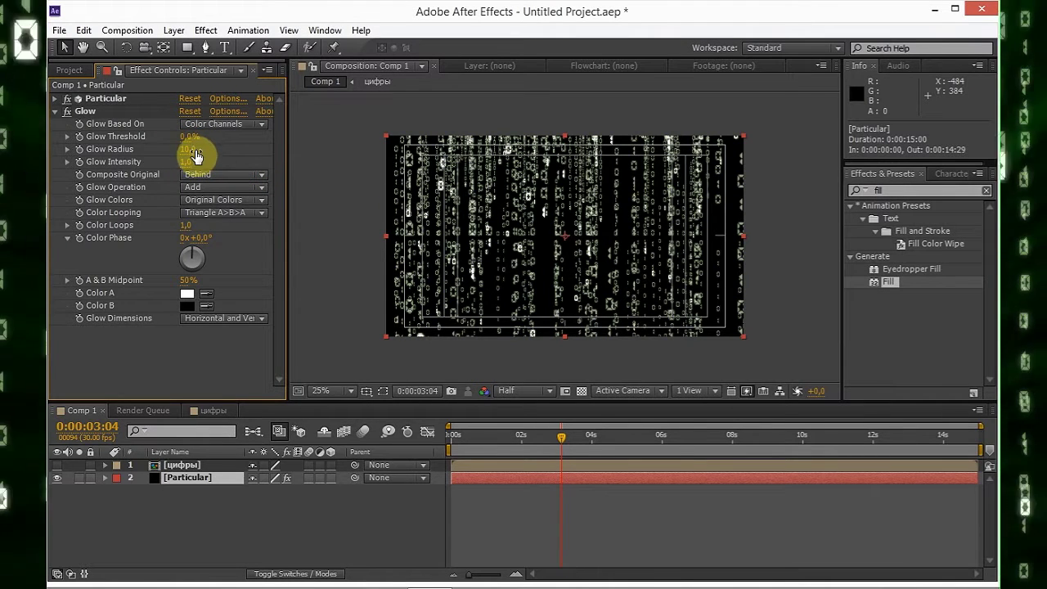
- Set Color B of the Glow to a medium green (058B02) and collapse the Glow settings
left_click(184, 307)
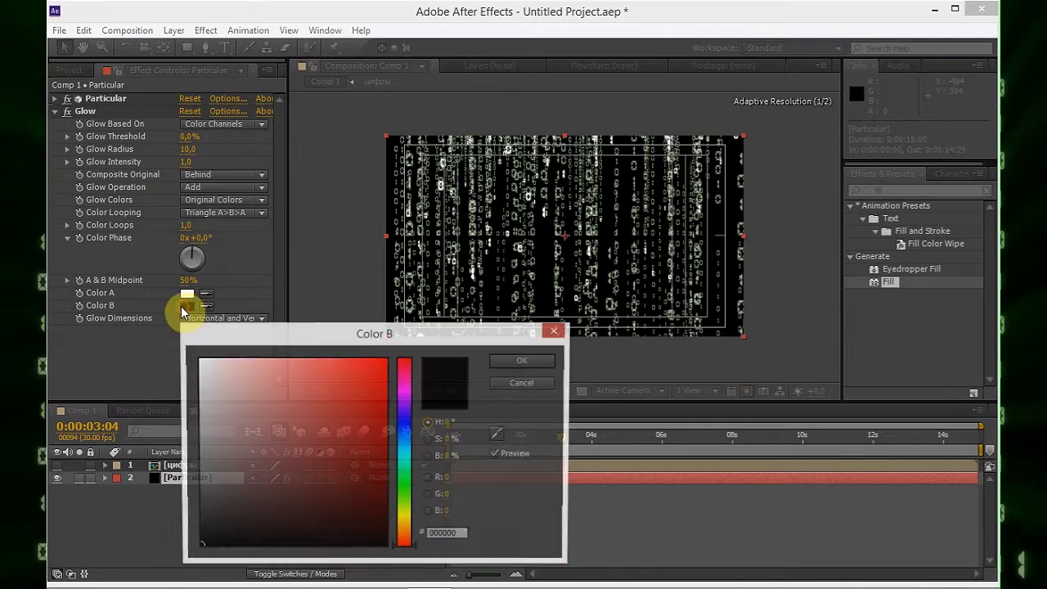
left_click(401, 486)
left_click(385, 444)
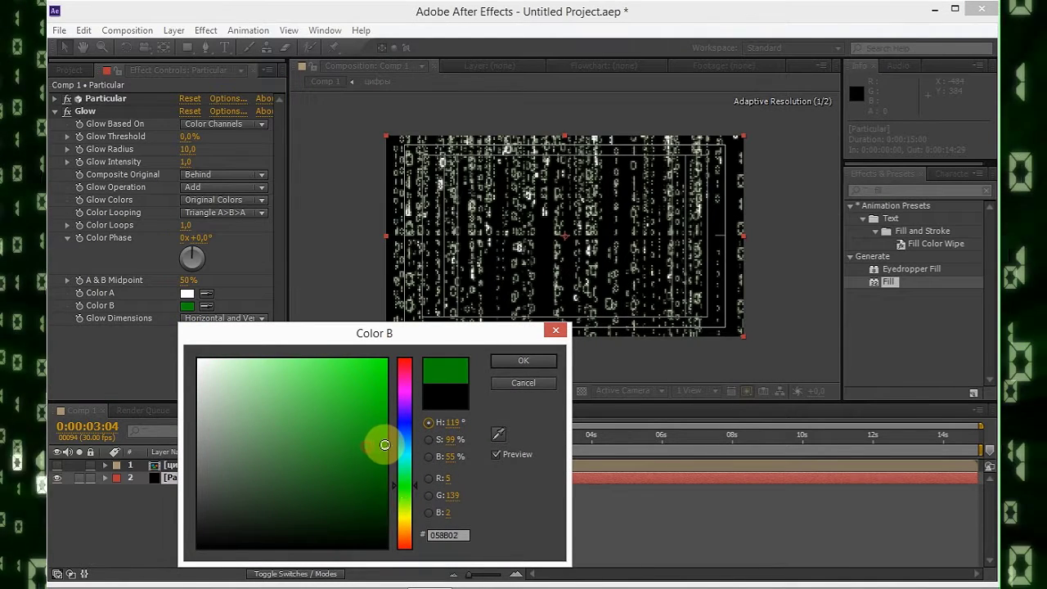
left_click(505, 361)
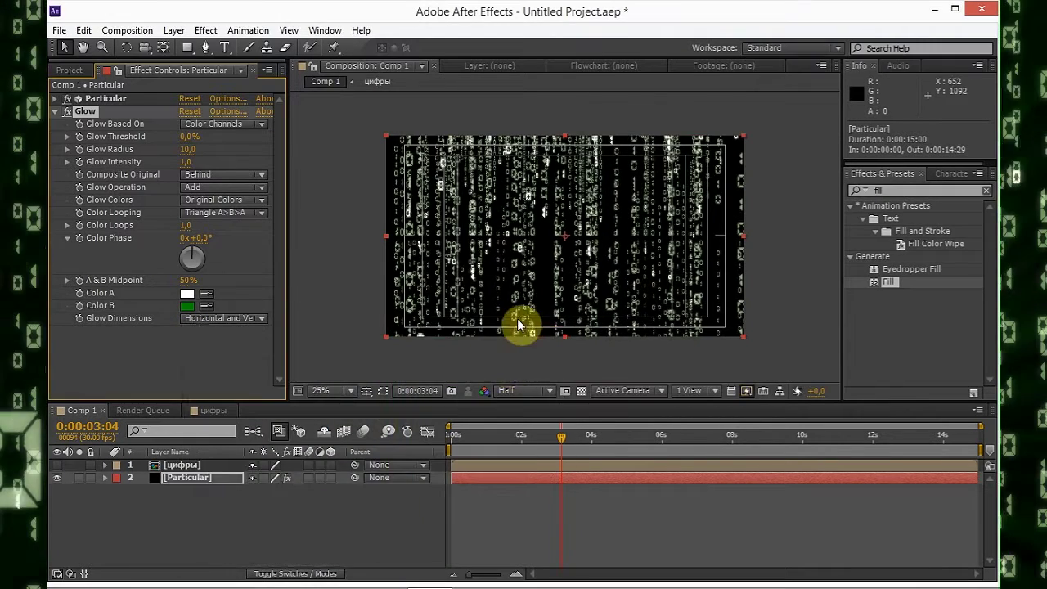
scroll(523, 315, "up", 2)
scroll(527, 338, "down", 2)
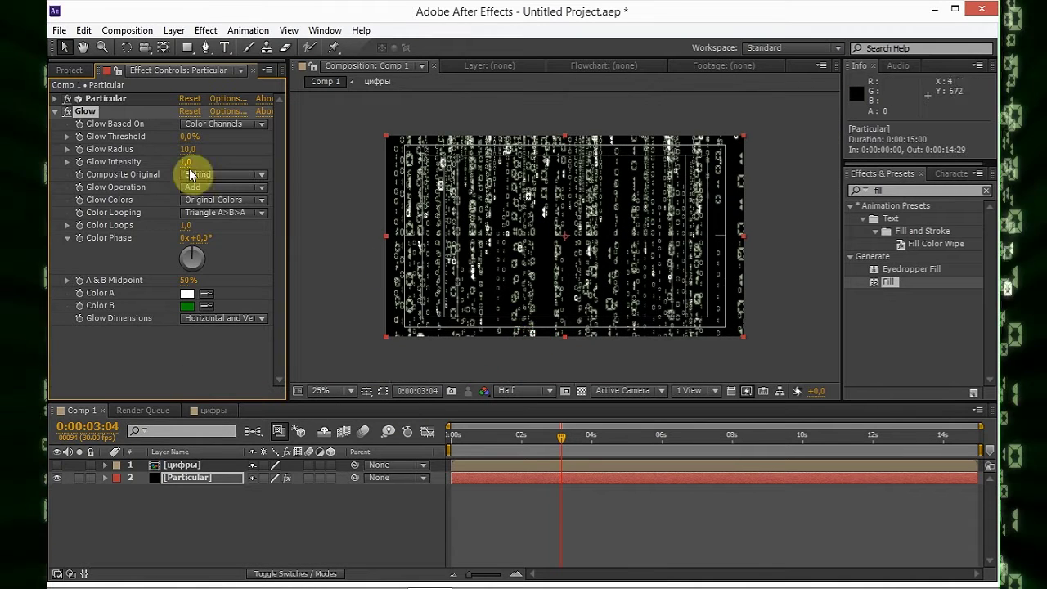
left_click(54, 111)
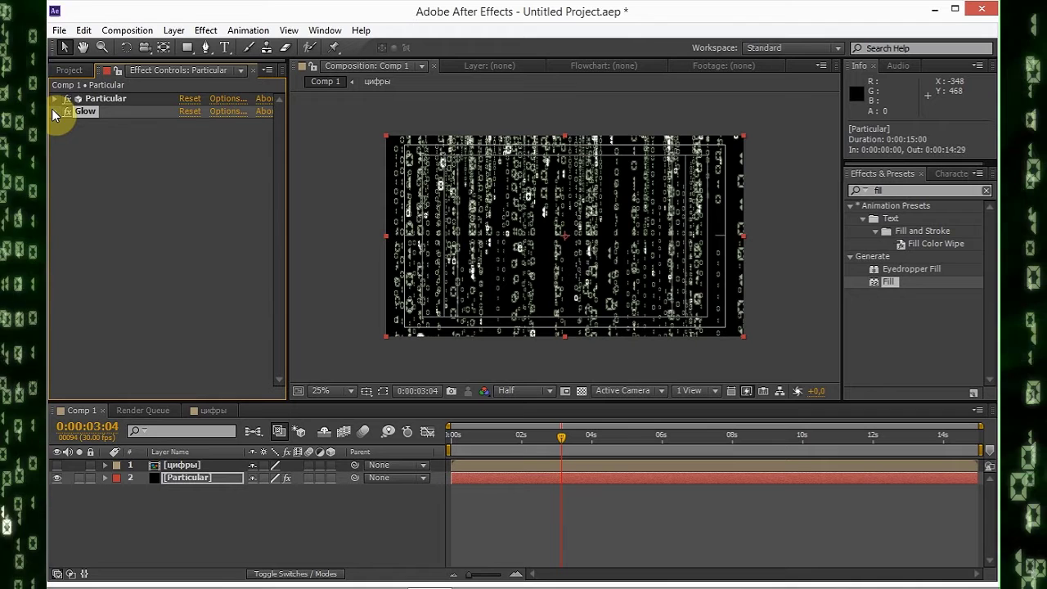
- Preview the glowing digits and move the playhead to 0:00:04:06
left_click(185, 548)
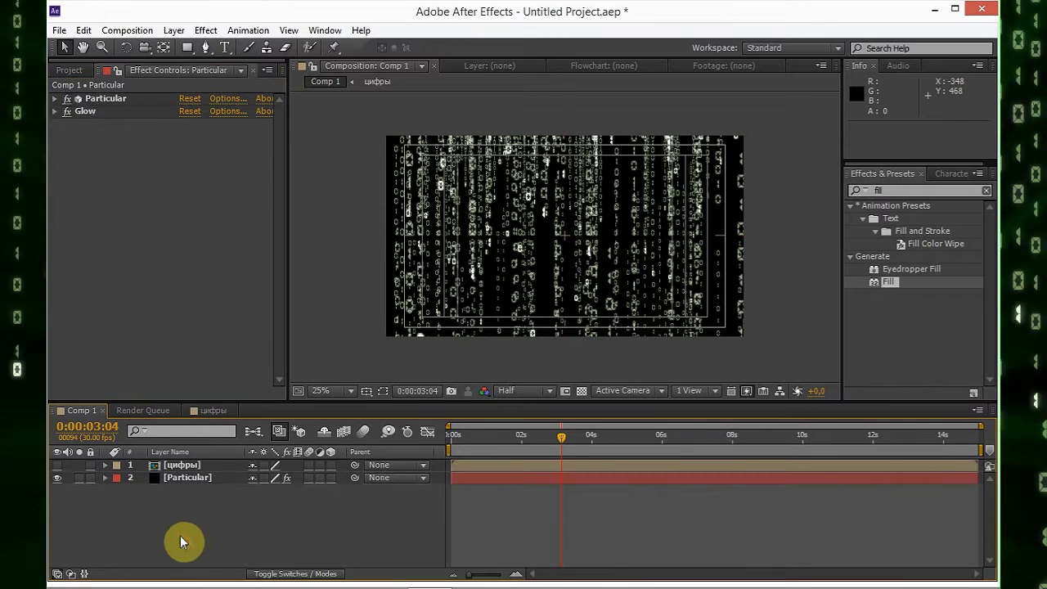
scroll(501, 335, "up", 2)
scroll(505, 335, "down", 1)
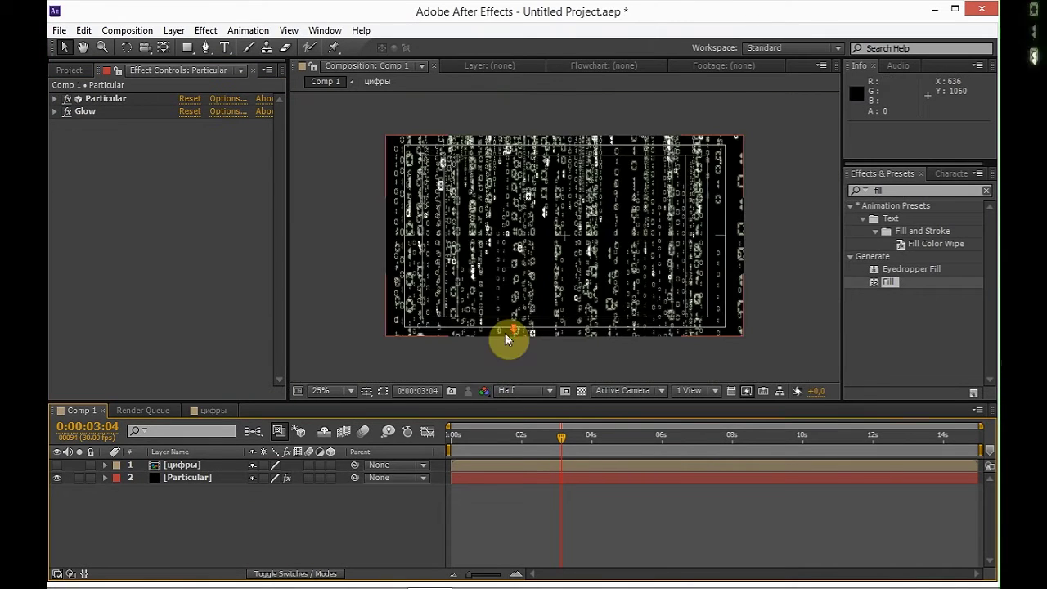
key("h")
key("space")
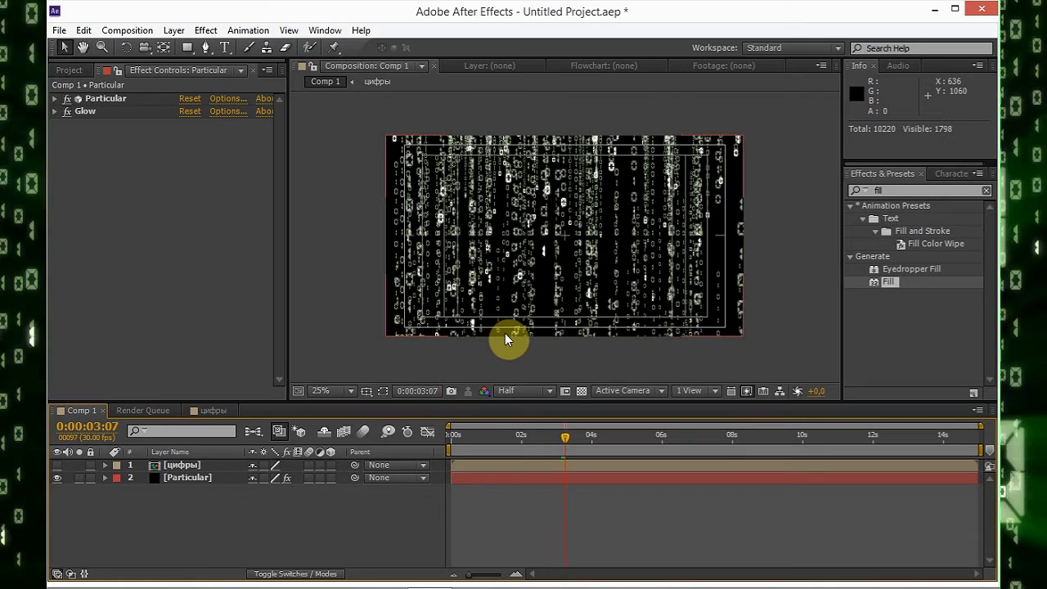
left_click(595, 437)
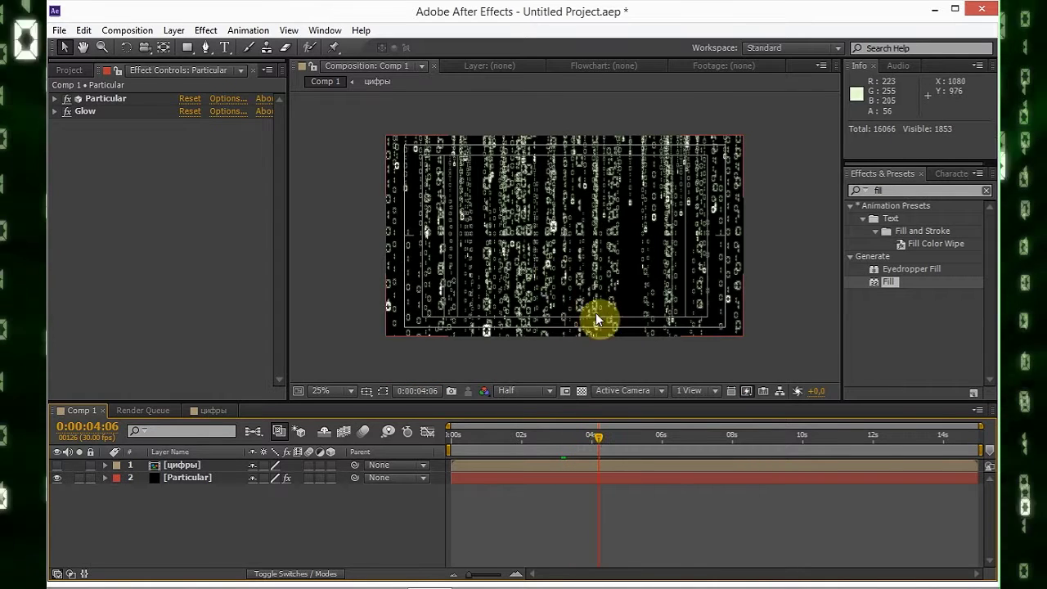
- Add an adjustment layer above the other layers and apply the Trapcode Shine effect to it
right_click(203, 515)
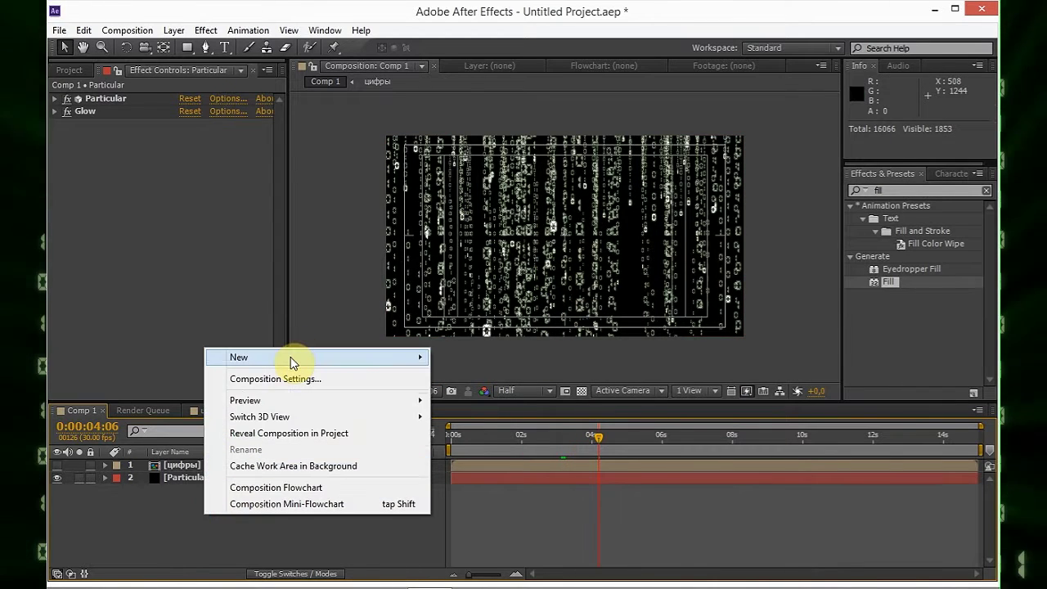
mouse_move(327, 360)
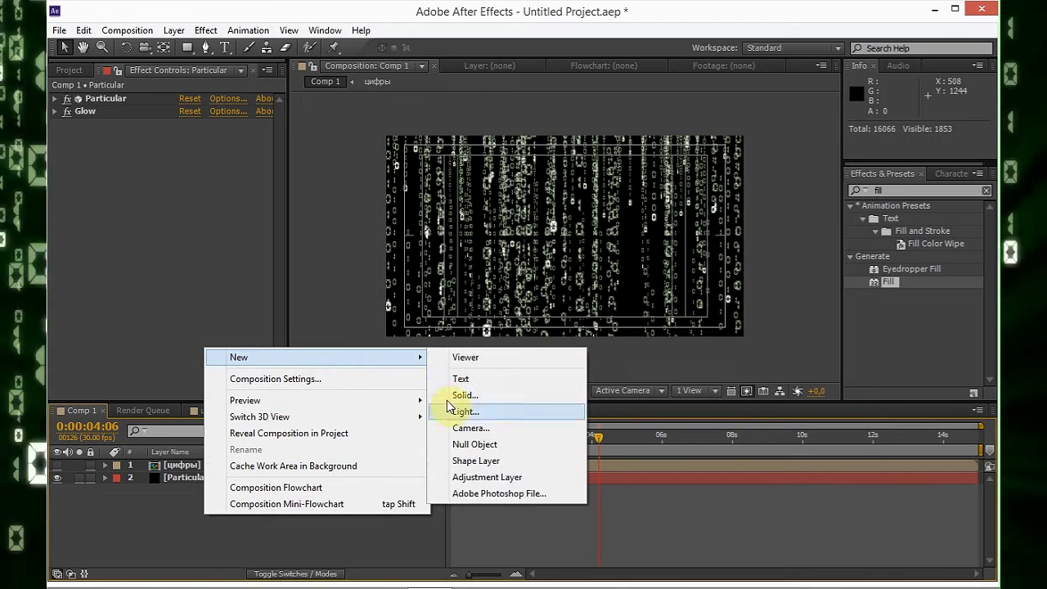
left_click(458, 477)
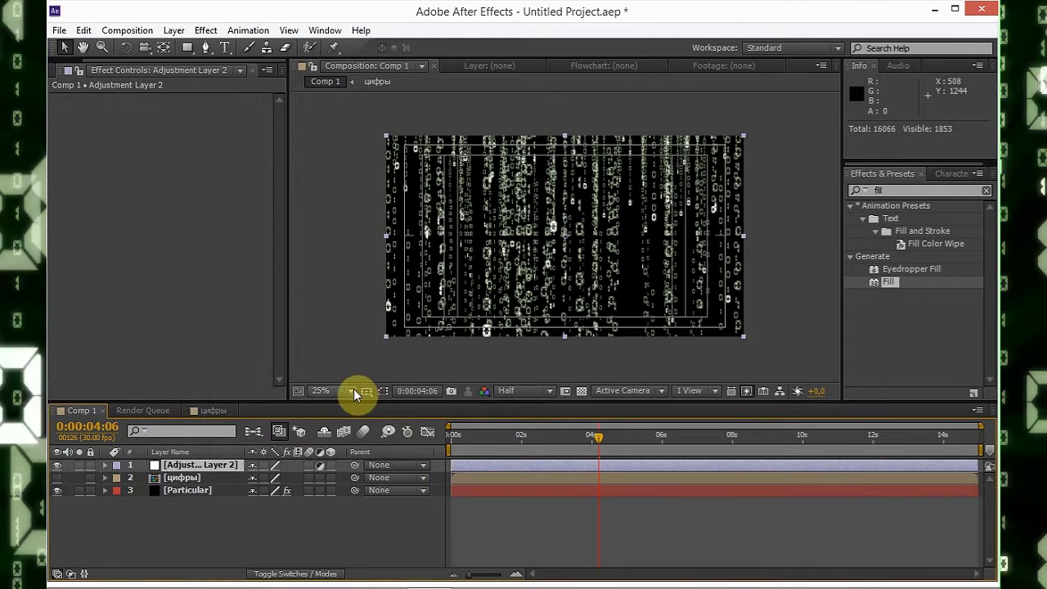
left_click(206, 31)
mouse_move(319, 429)
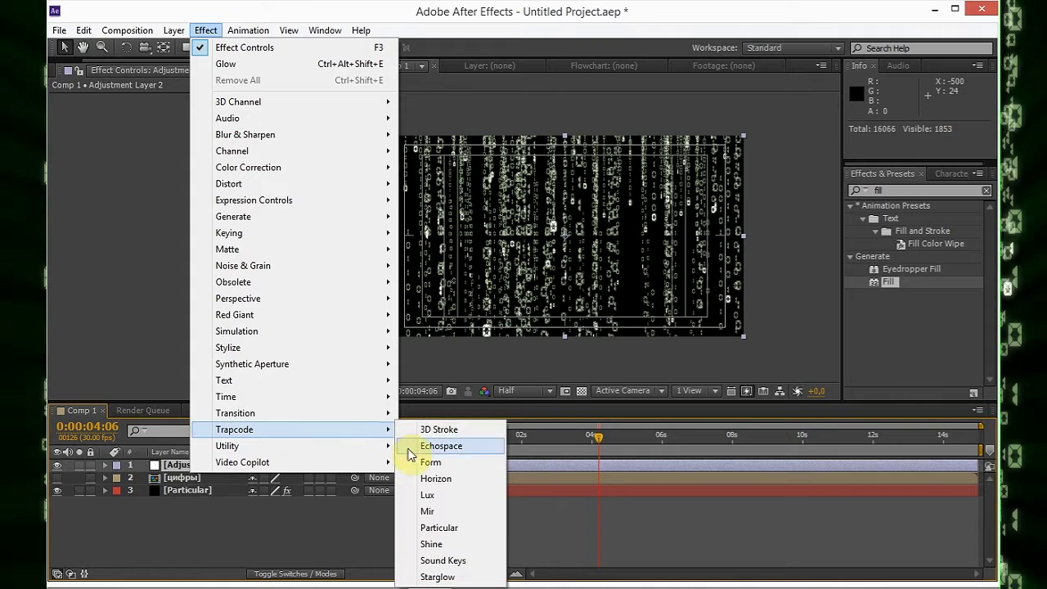
left_click(434, 544)
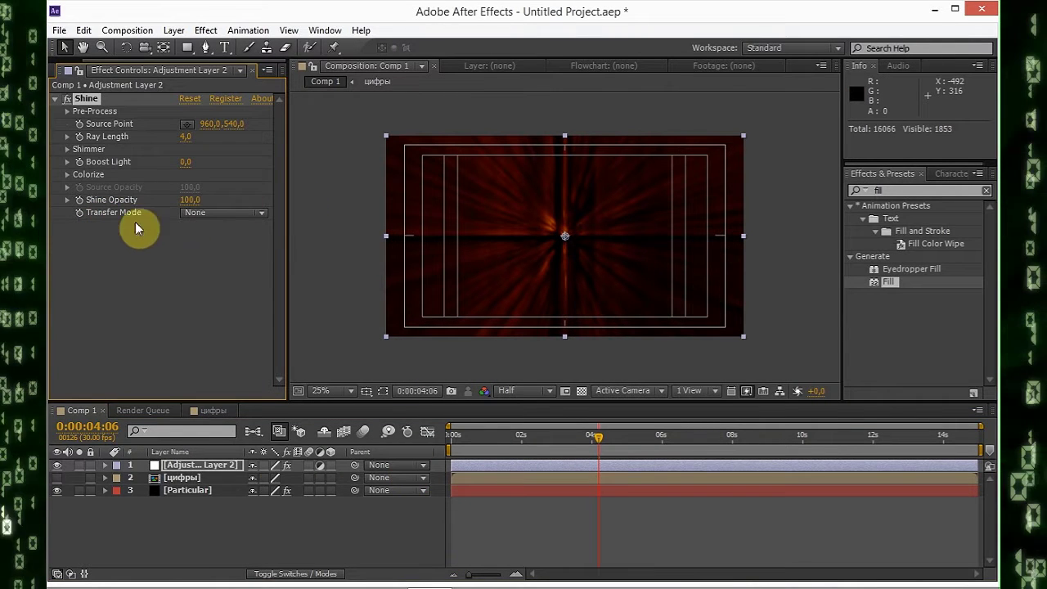
- Set the Shine effect's Transfer Mode to Add and its Colorize preset to Chemistry
left_click(209, 215)
left_click(212, 268)
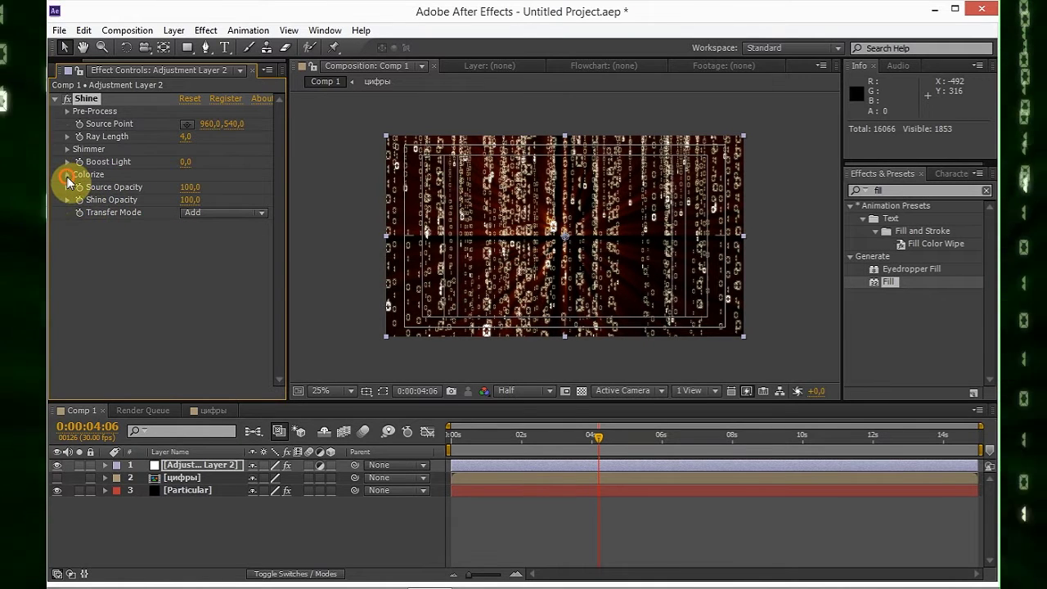
left_click(67, 175)
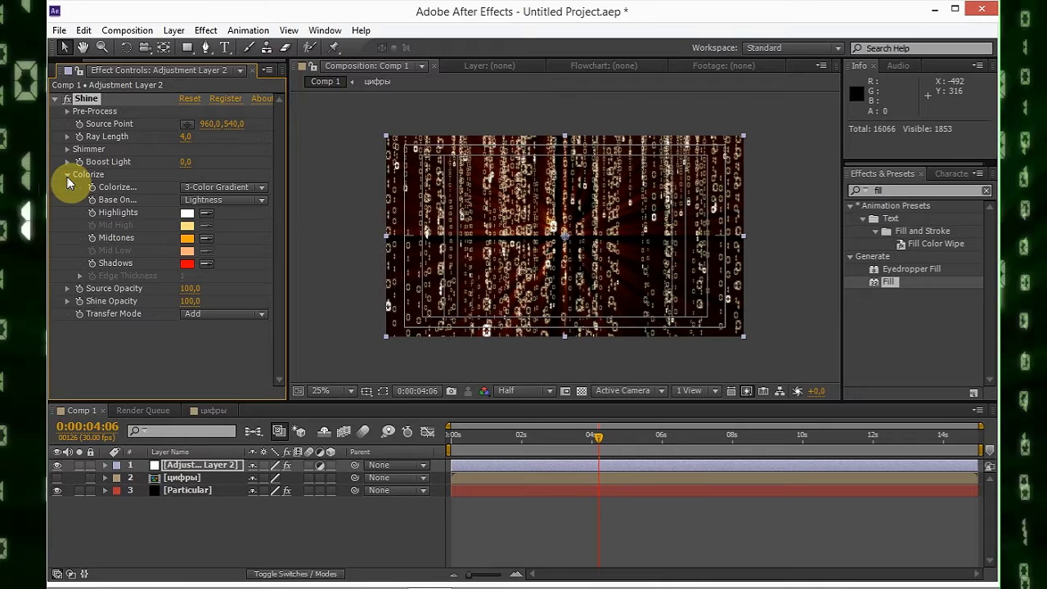
left_click(221, 186)
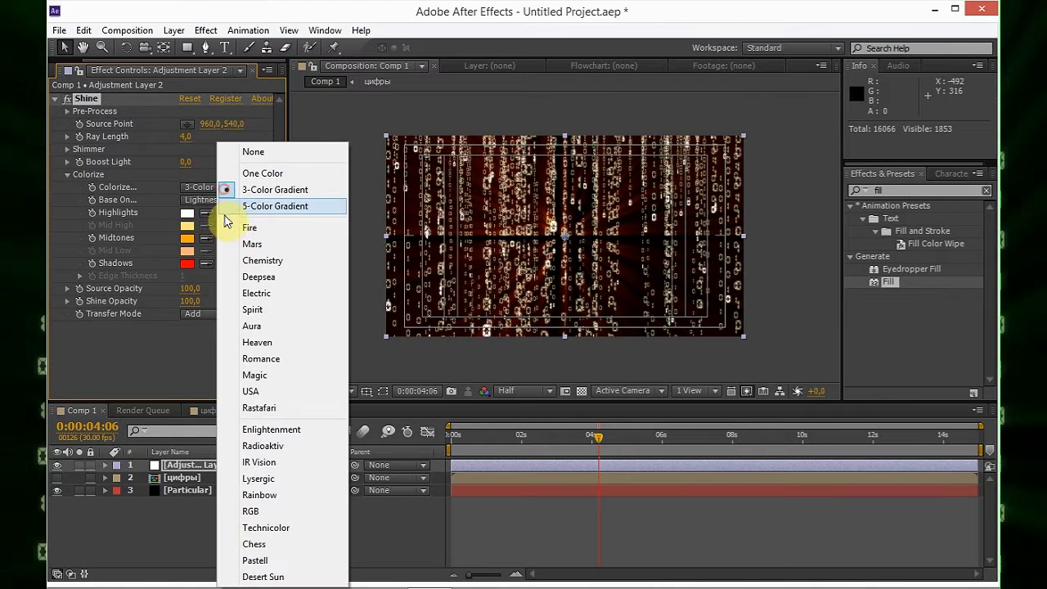
left_click(286, 259)
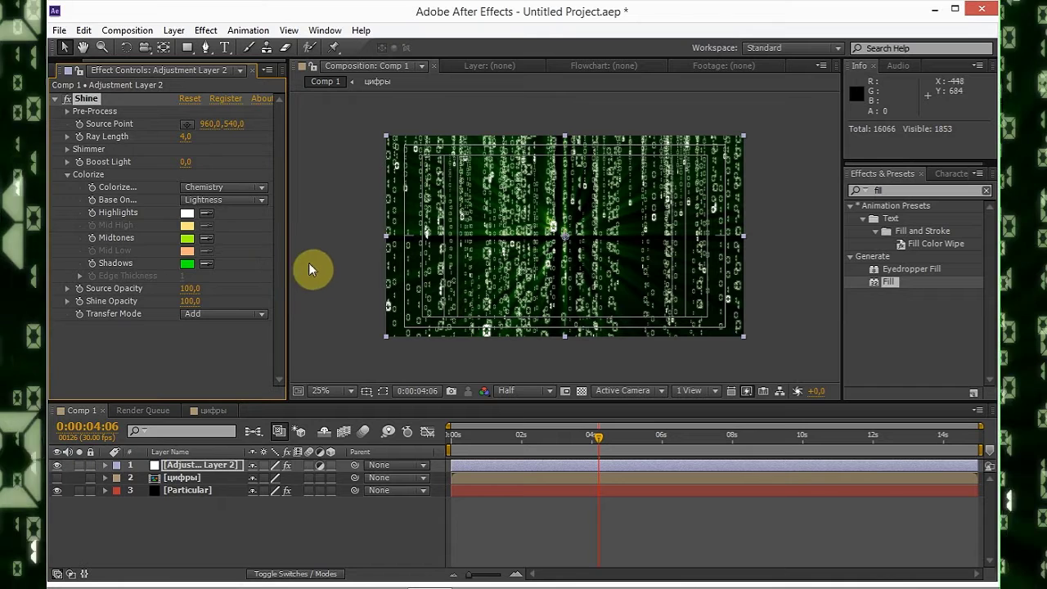
- Examine the green rays over the digits up close, collapse the Shine settings and preview the animation
scroll(409, 264, "up", 2)
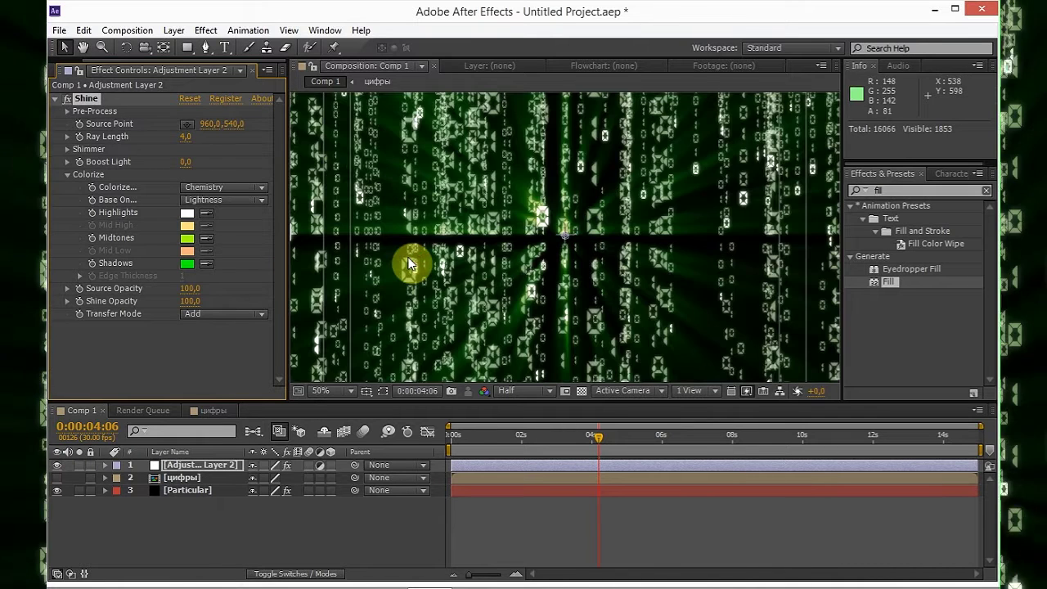
scroll(409, 263, "down", 2)
left_click(55, 98)
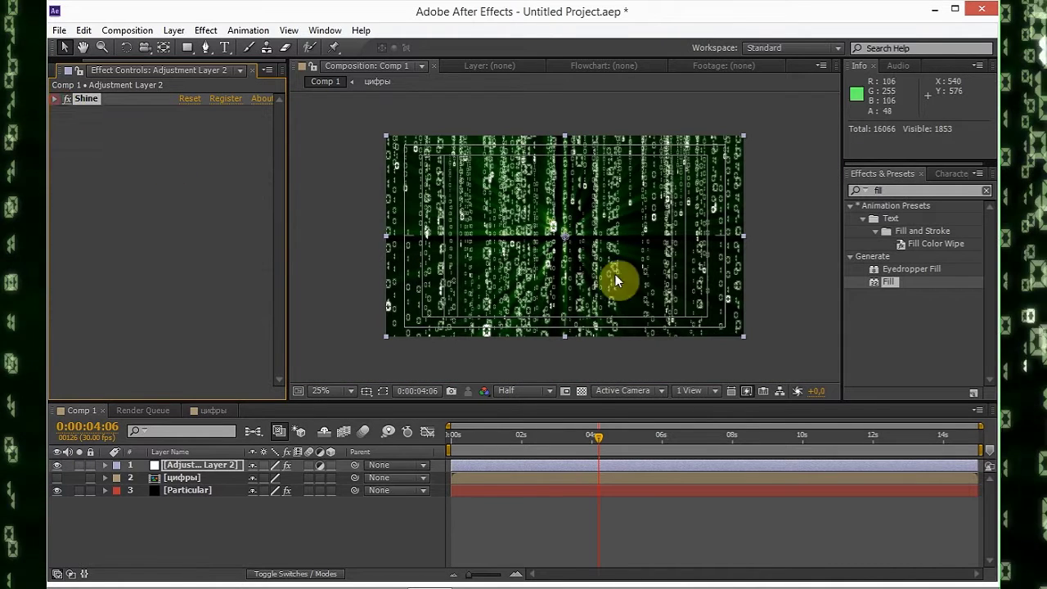
key("space")
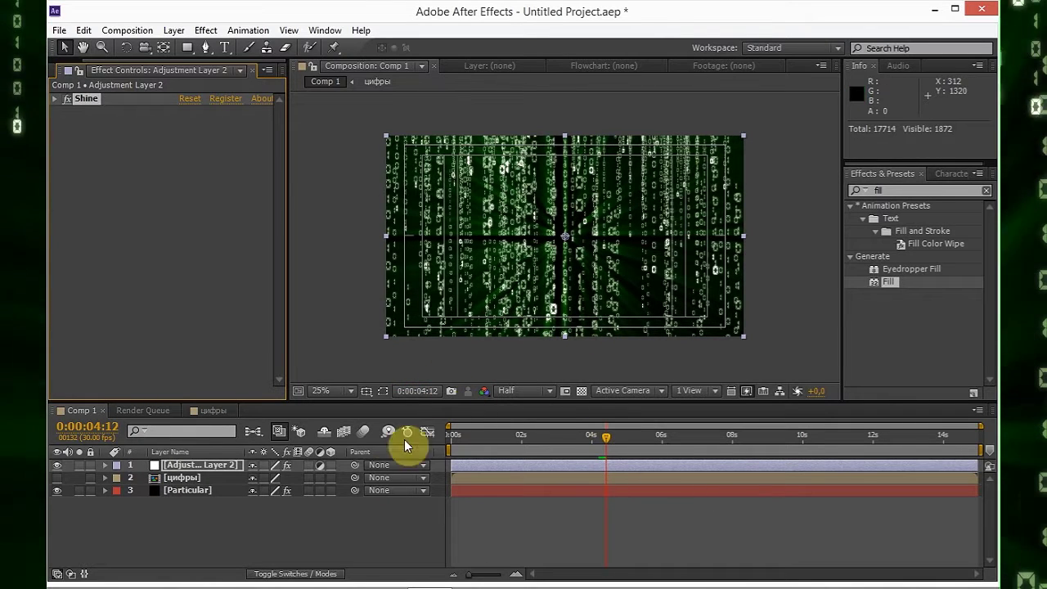
left_click(279, 521)
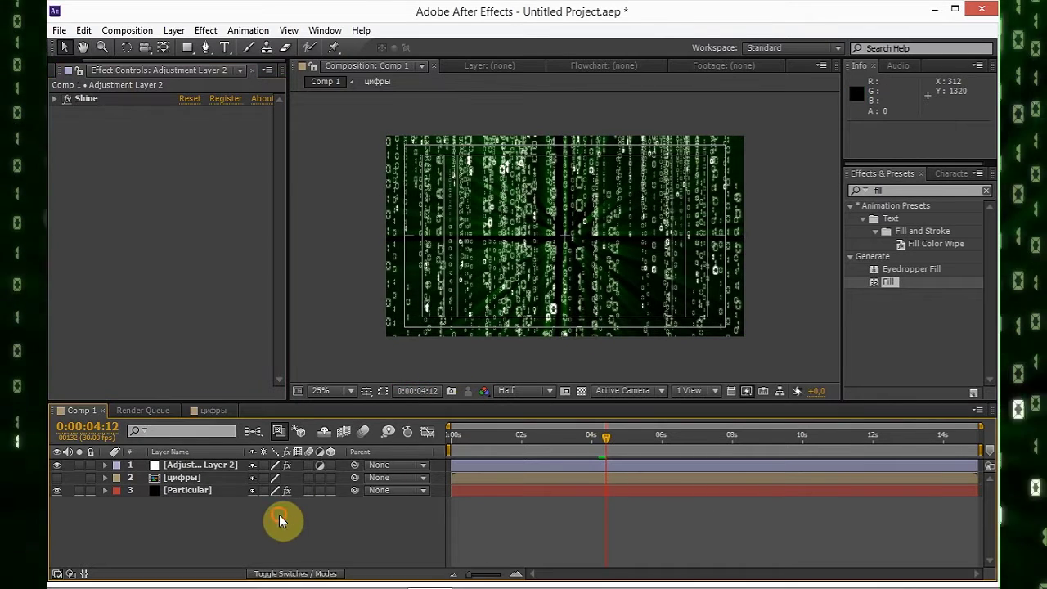
- Create a new text layer at the top of the Comp 1 layer stack
right_click(226, 540)
left_click(181, 532)
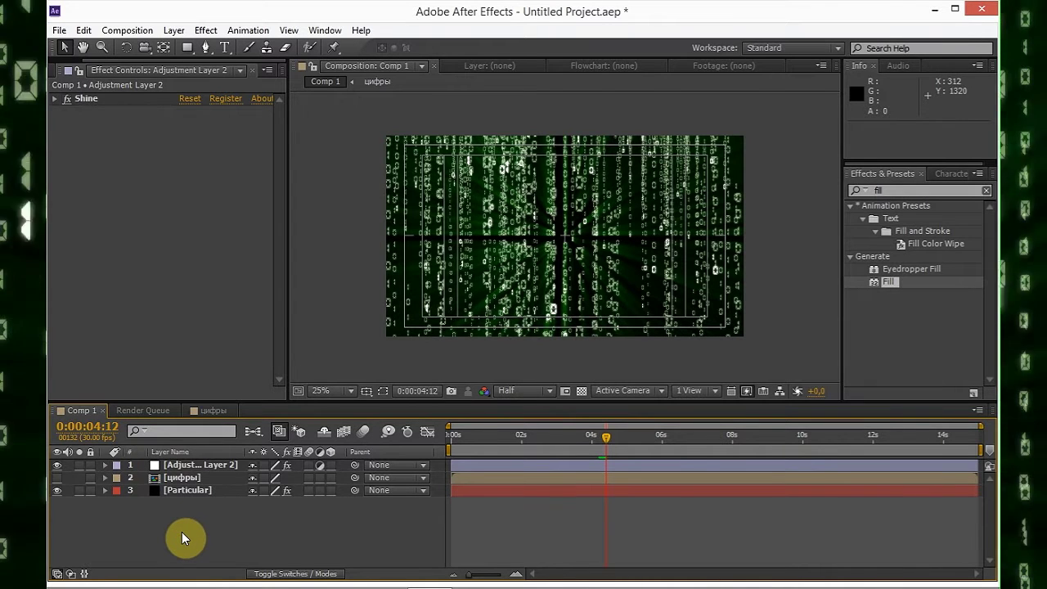
right_click(182, 532)
mouse_move(355, 383)
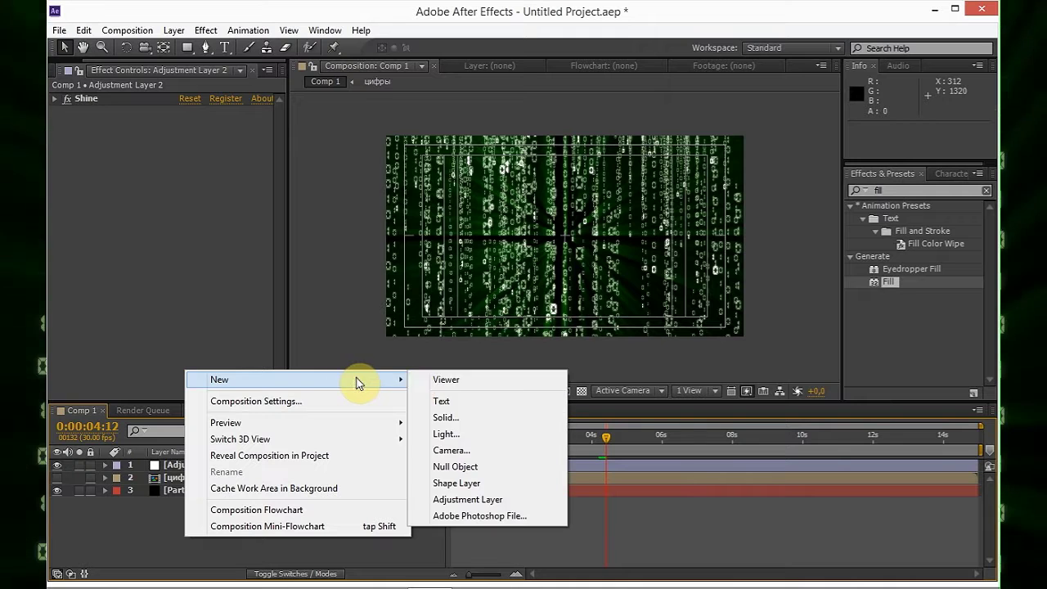
left_click(434, 401)
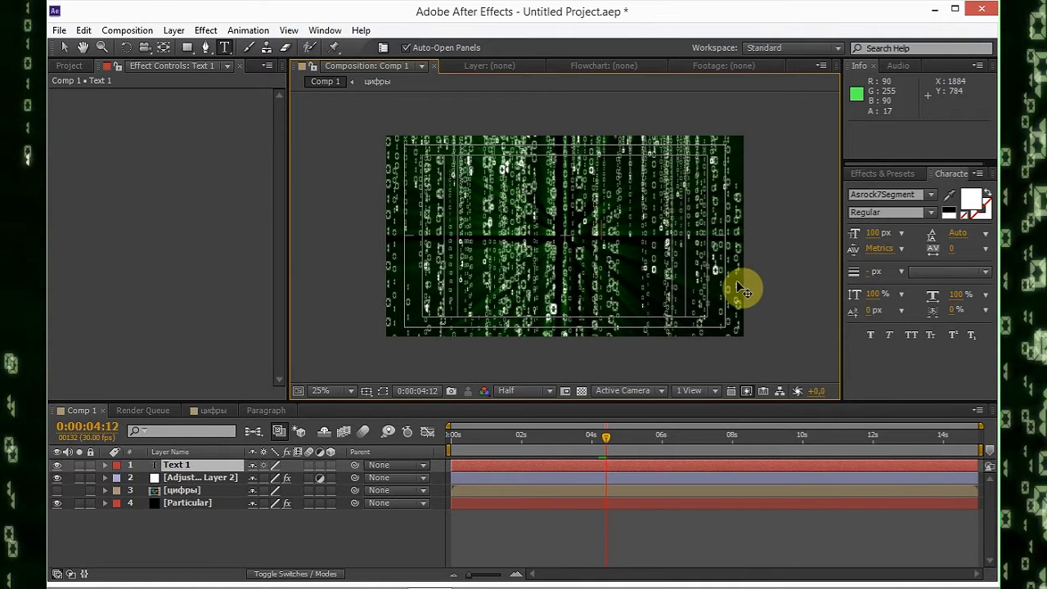
- Enter the text MATRIX in the new text layer and set its font to Aparajita
left_click(180, 471)
left_click(922, 195)
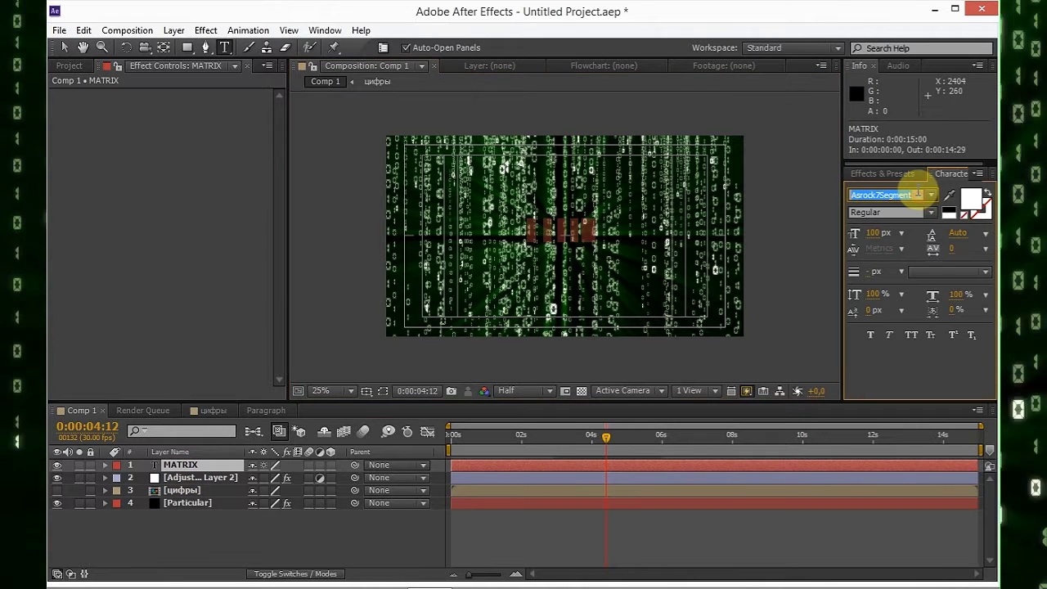
type("Aparajita")
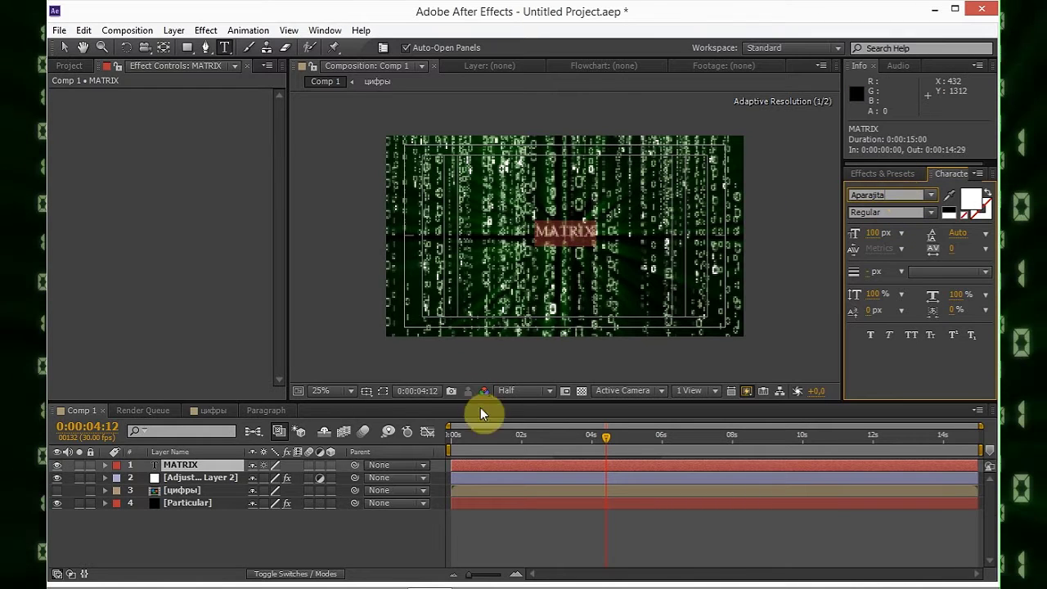
left_click(404, 530)
key("period")
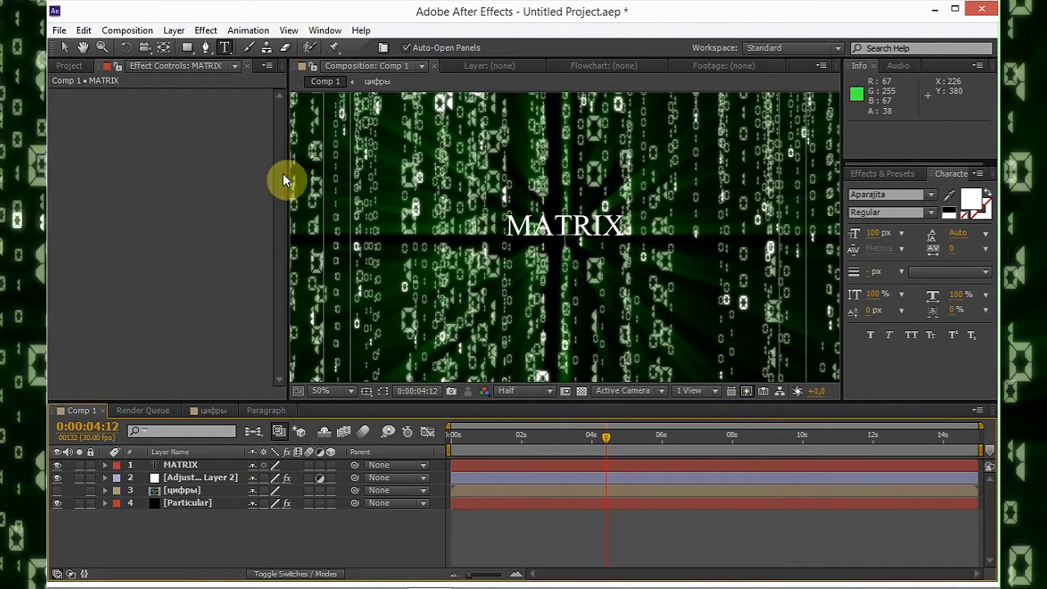
- Set the MATRIX text's font size to 200 px
key("v")
left_click(169, 452)
left_click(180, 464)
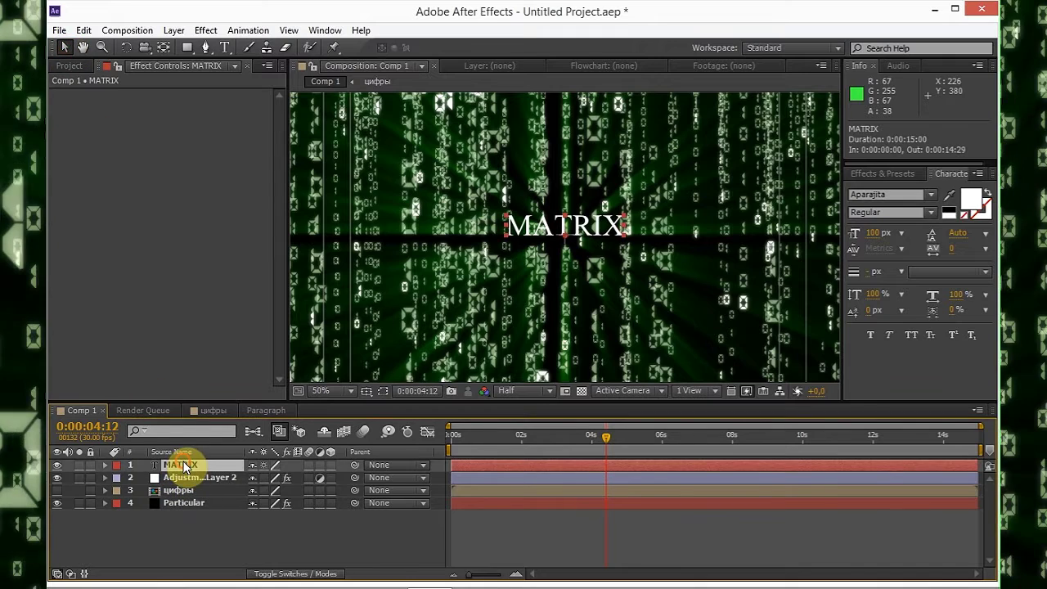
left_click(873, 233)
type("200")
key("Return")
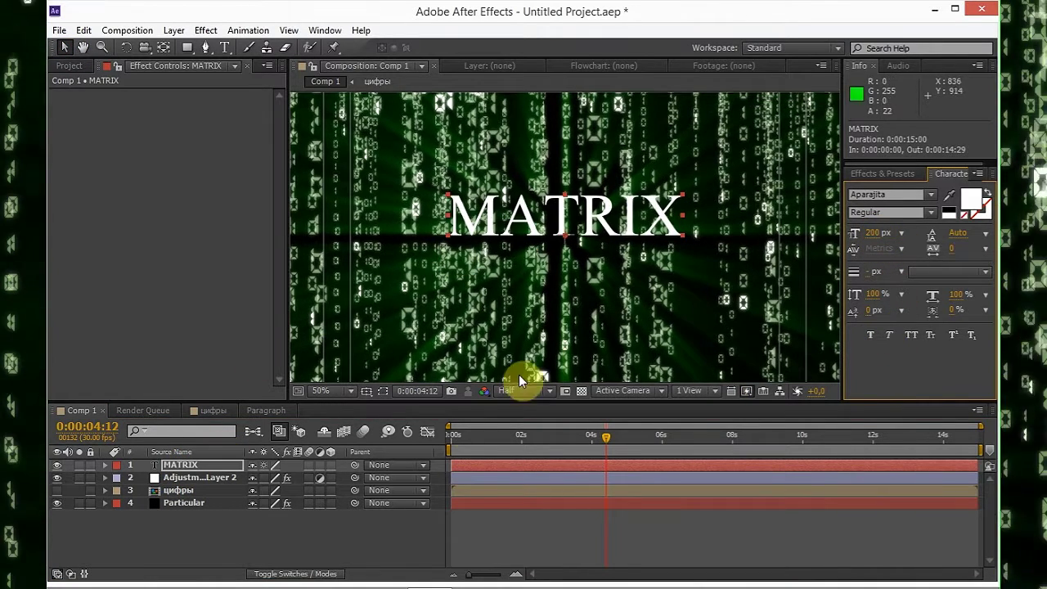
- Move the MATRIX text slightly down in the composition, to about position 968, 592
left_click(366, 391)
left_click(349, 409)
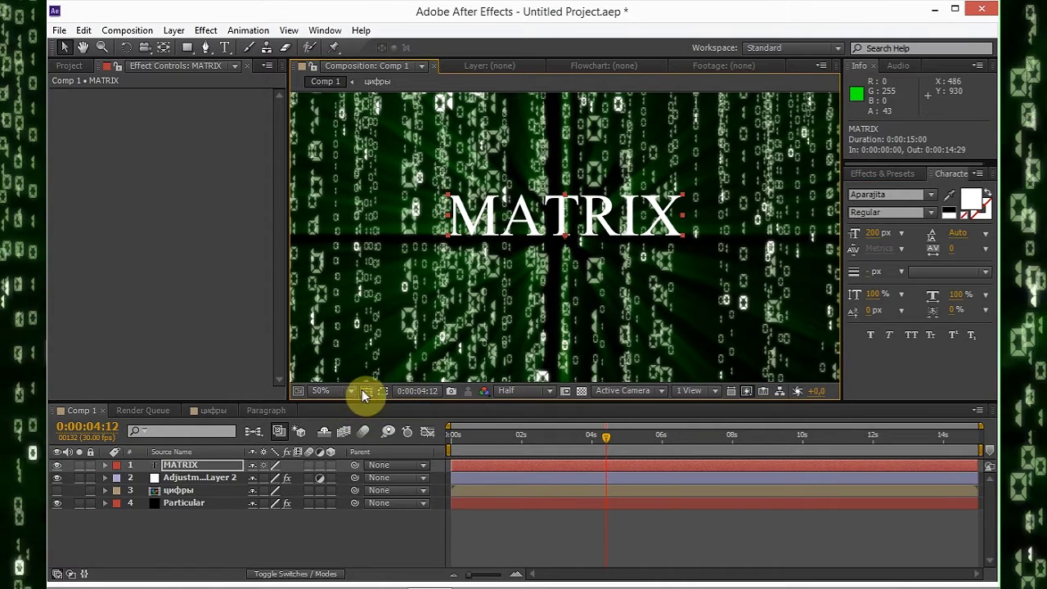
left_click_drag(611, 214, 615, 235)
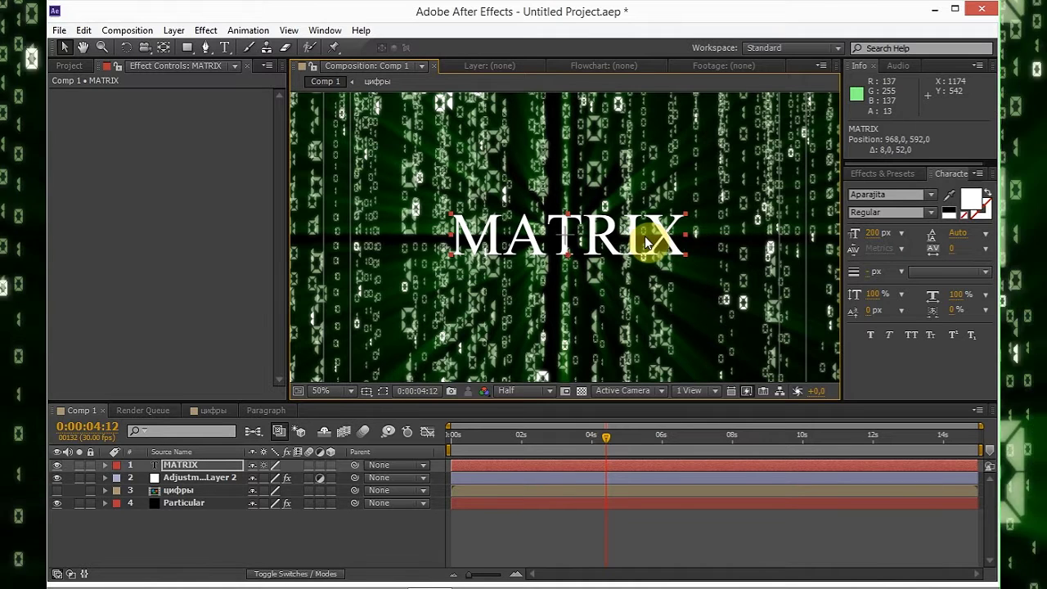
- Insert THE before MATRIX in the text layer and move the text to about position 1026, 584
double_click(203, 468)
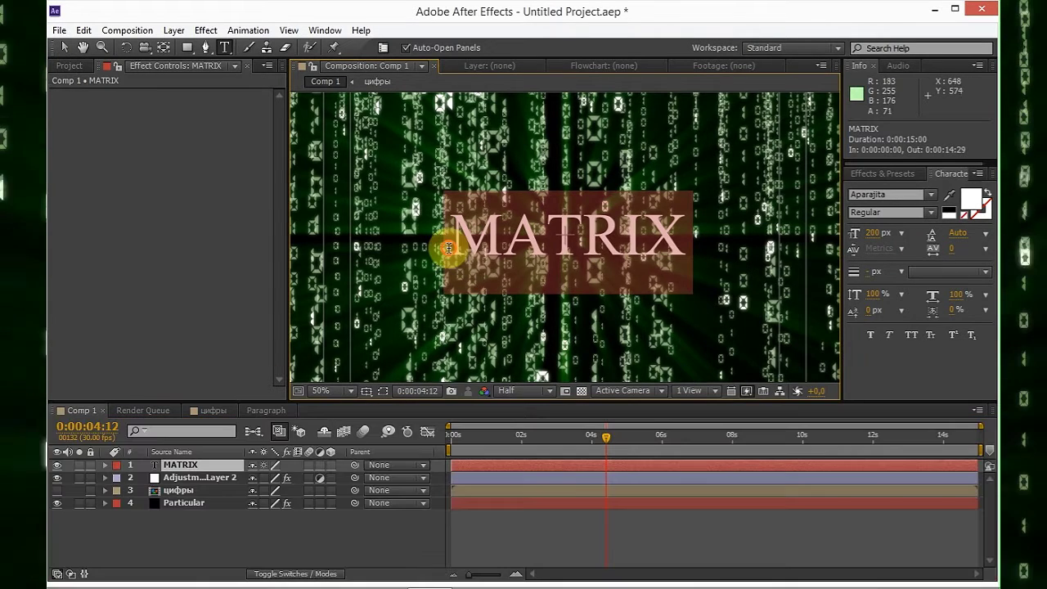
type("THE")
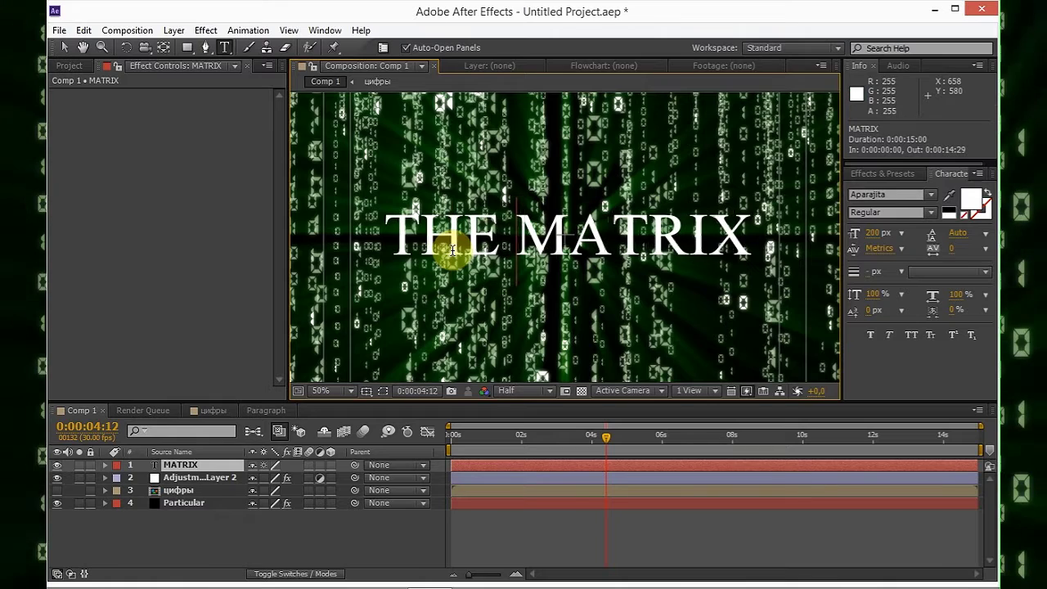
left_click(65, 47)
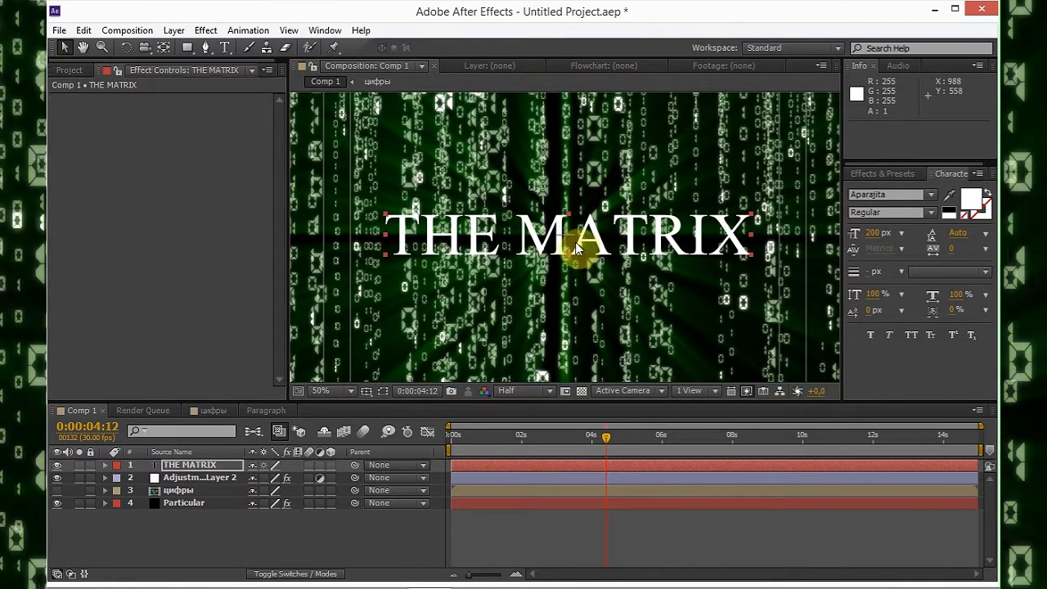
left_click_drag(547, 240, 571, 241)
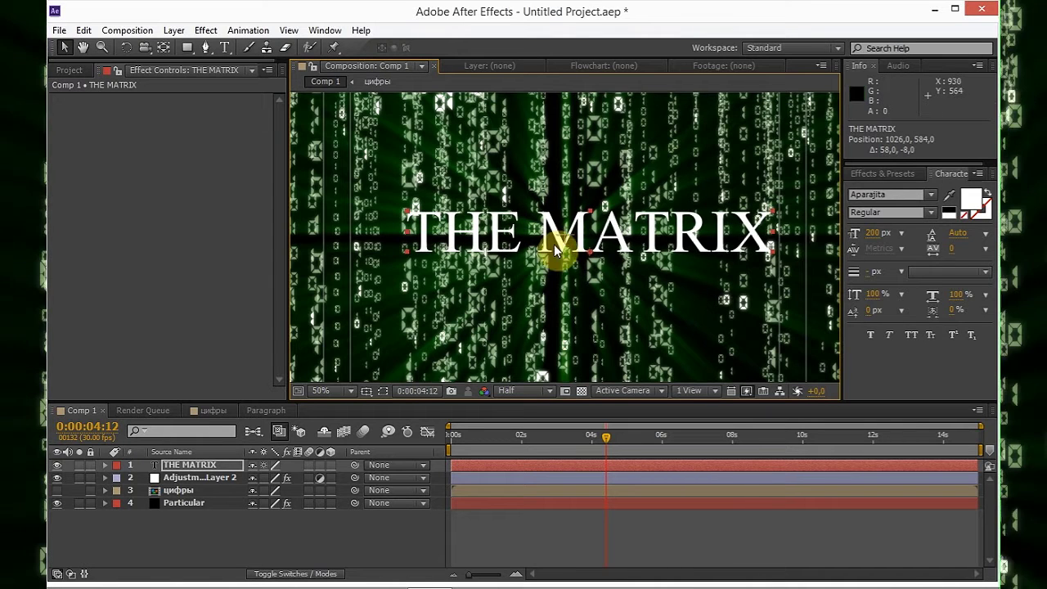
- Close the Paragraph panel and return to the Comp 1 timeline
left_click(182, 512)
double_click(197, 465)
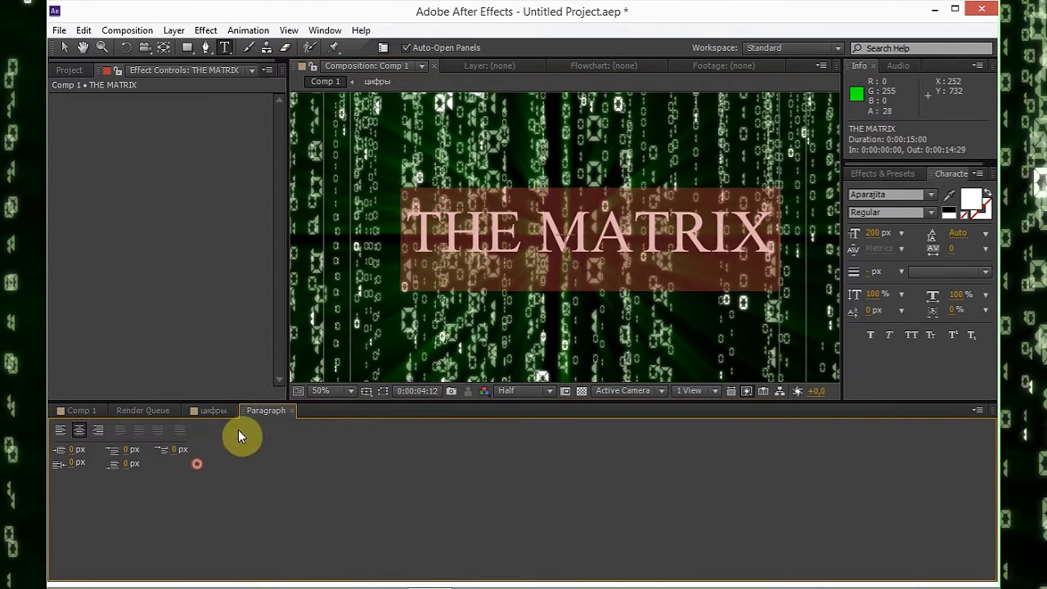
left_click(294, 411)
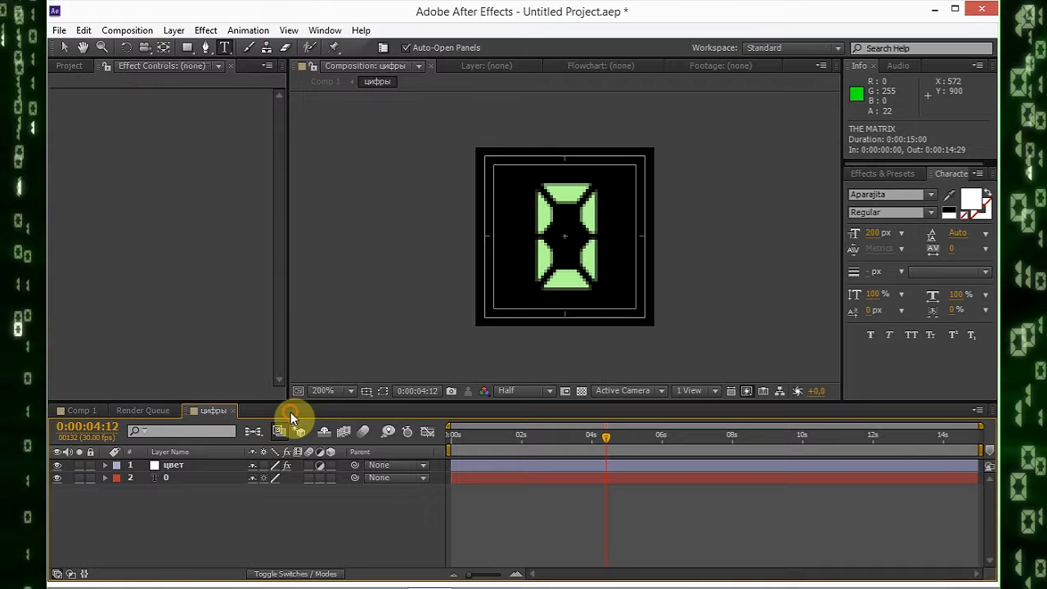
left_click(76, 410)
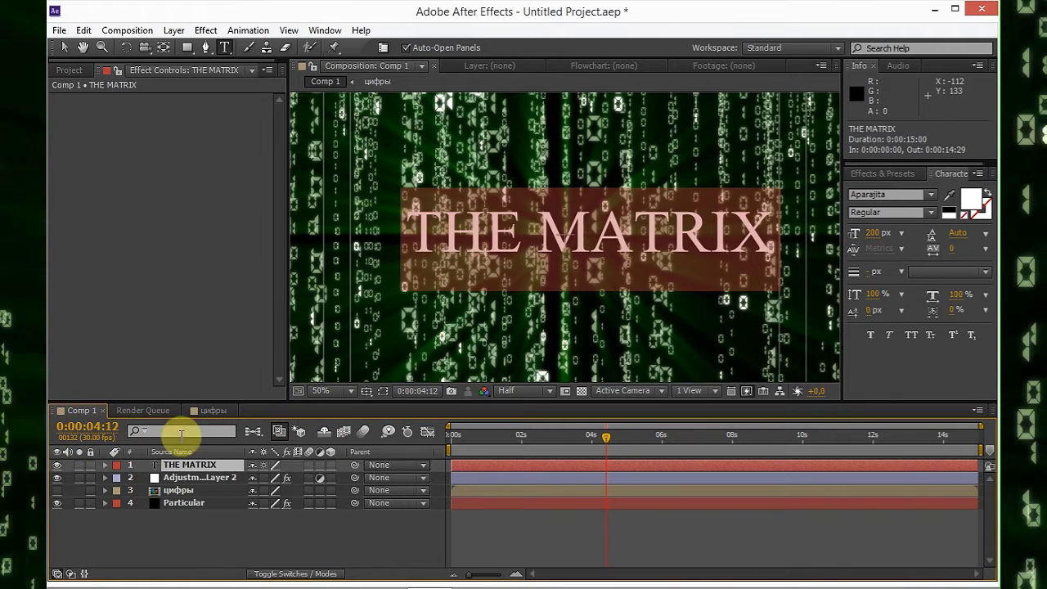
- Try Faux Bold on the THE MATRIX text and switch it off again
left_click(872, 336)
scroll(625, 235, "down", 2)
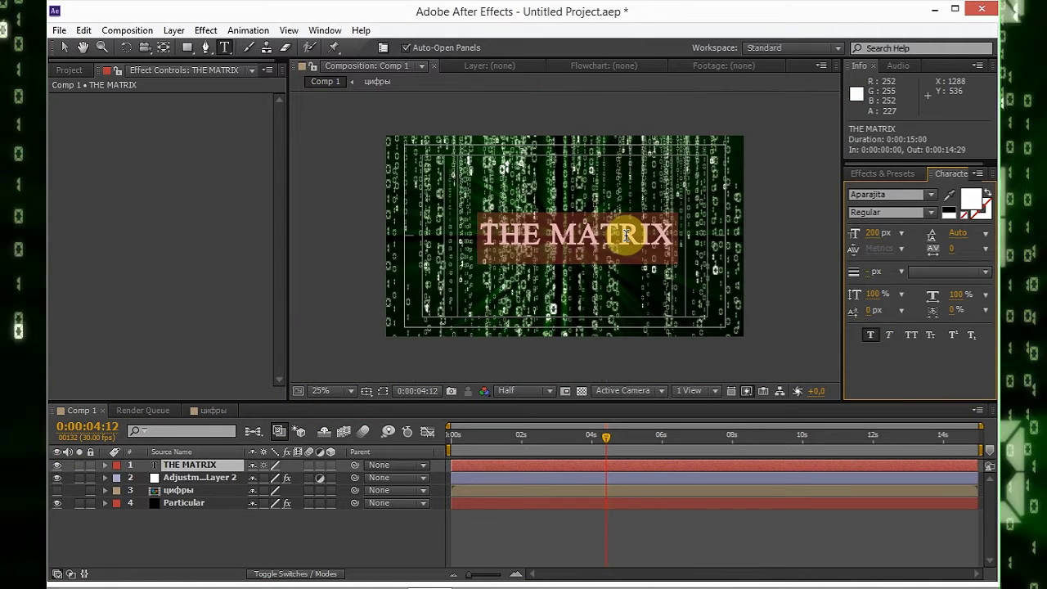
left_click(626, 235)
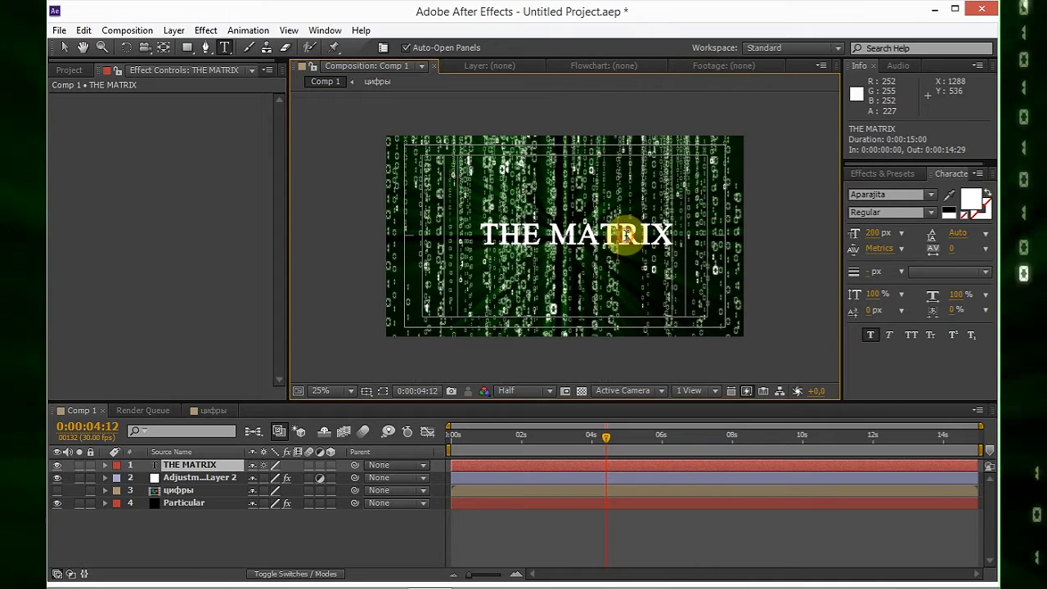
double_click(218, 467)
left_click(871, 334)
left_click(628, 248)
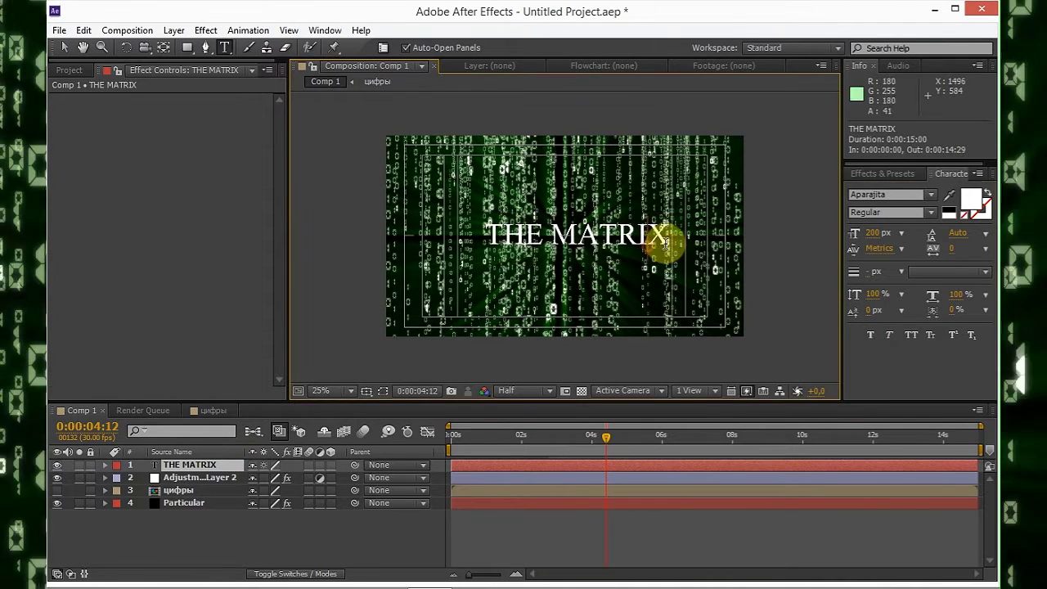
- Set the THE MATRIX text's font size to 125 px and move it to about position 1010, 572
triple_click(619, 244)
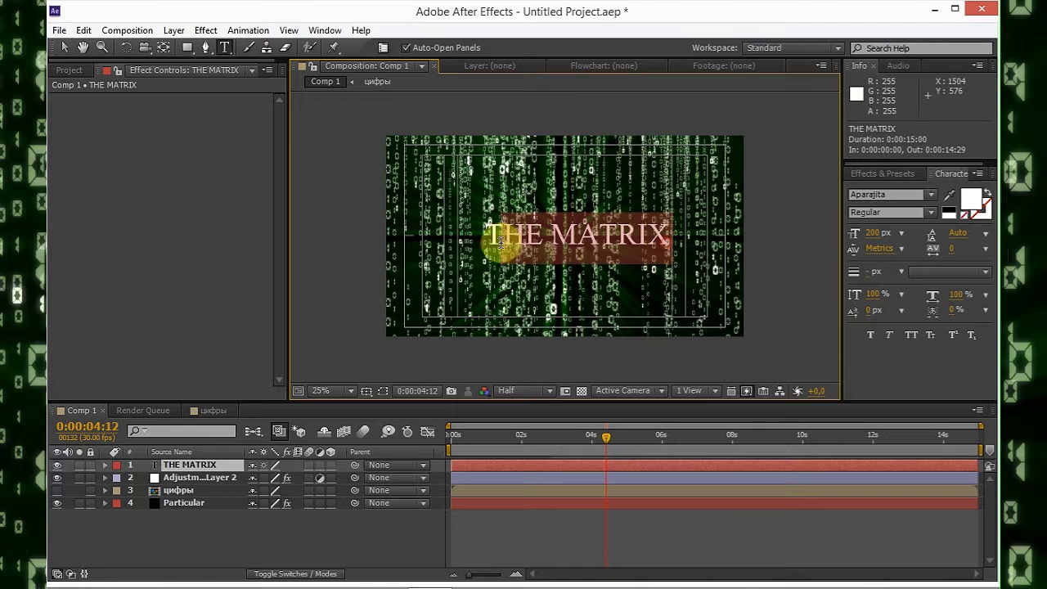
left_click(875, 234)
type("1")
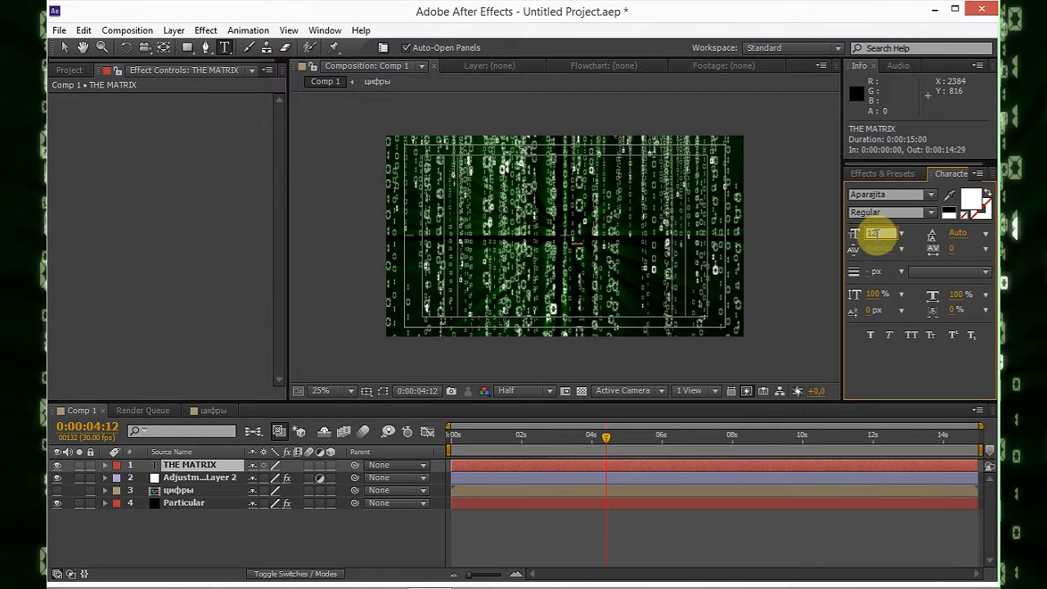
type("25")
key("Return")
left_click(617, 247)
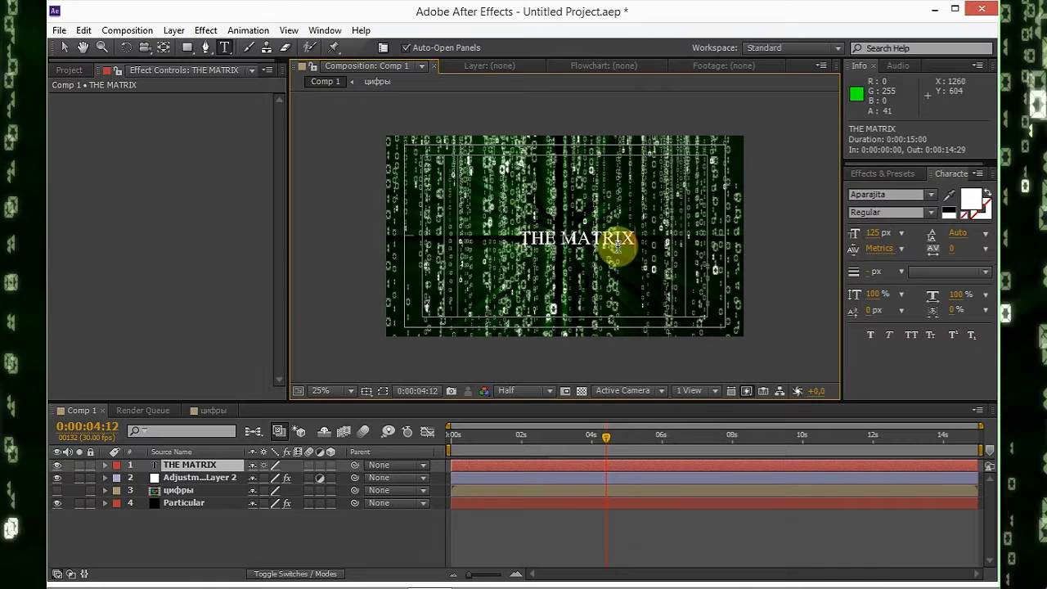
left_click(57, 50)
left_click_drag(591, 242, 595, 236)
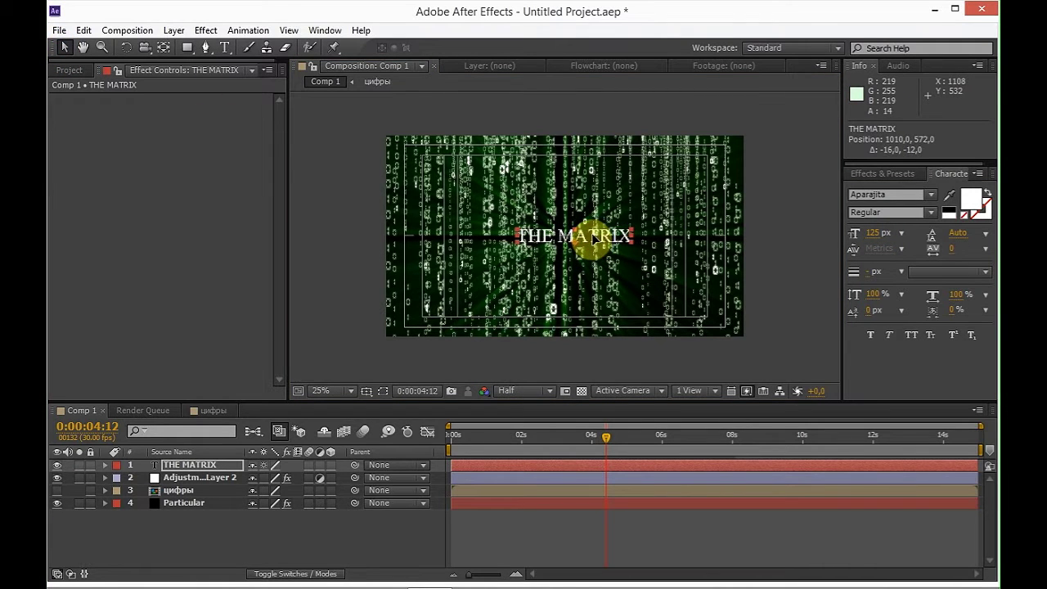
left_click(329, 523)
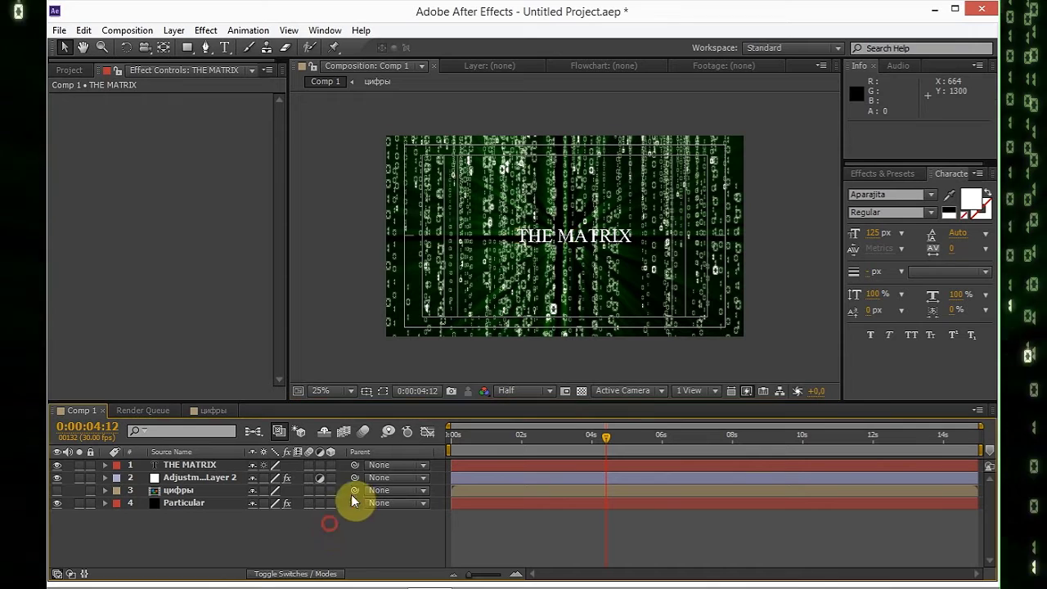
- Pre-compose the text layer into a composition named THE MATRIX, moving all attributes into the new composition
right_click(173, 465)
left_click(190, 347)
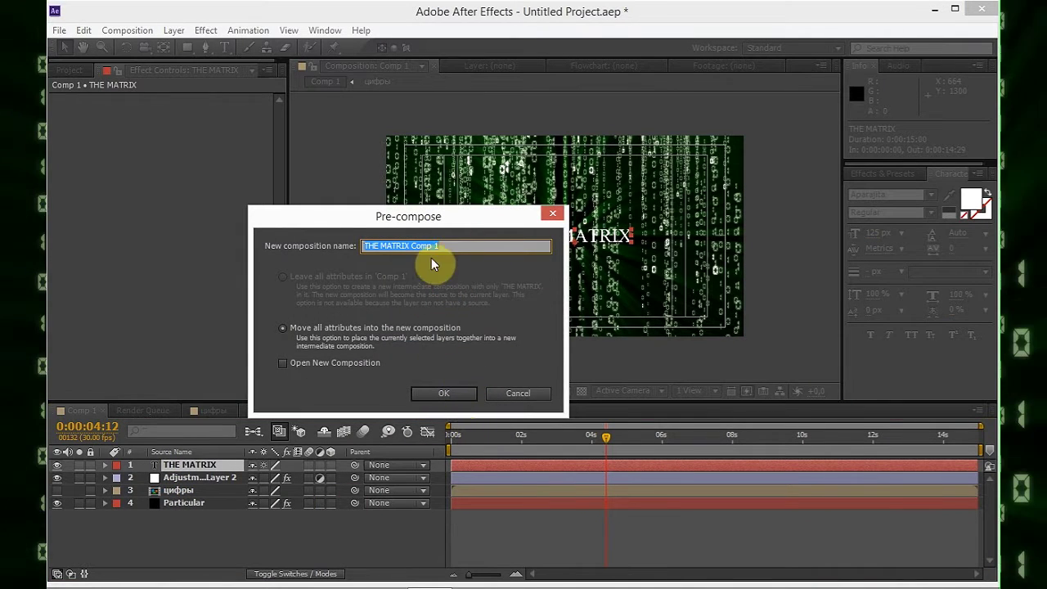
key("BackSpace")
key("BackSpace")
key("BackSpace")
key("BackSpace")
key("BackSpace")
key("BackSpace")
key("BackSpace")
left_click(444, 393)
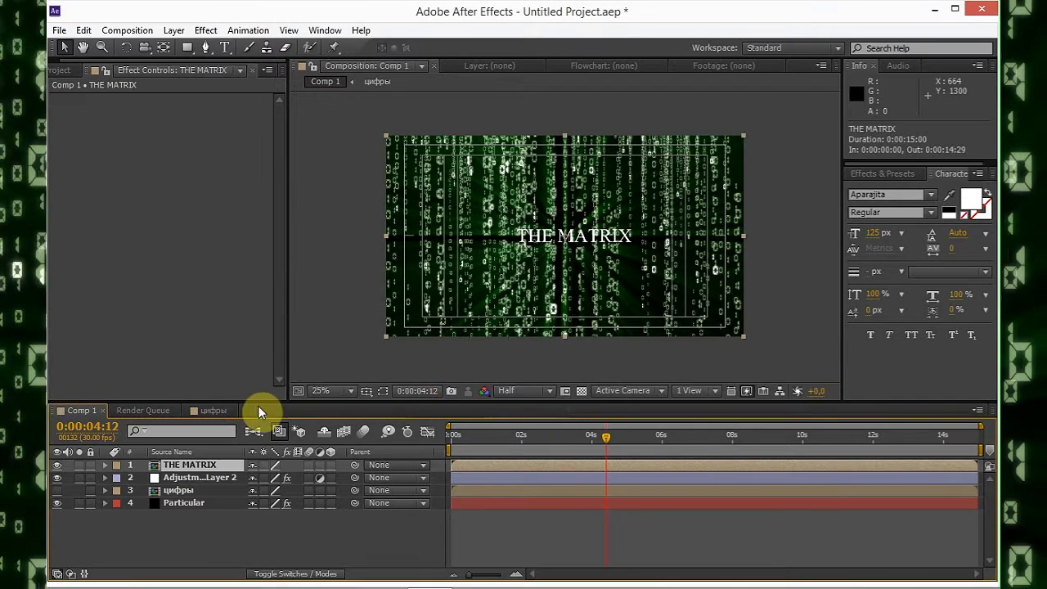
- Open the THE MATRIX composition and set the current time to 0:00:00:00
double_click(193, 468)
key("period")
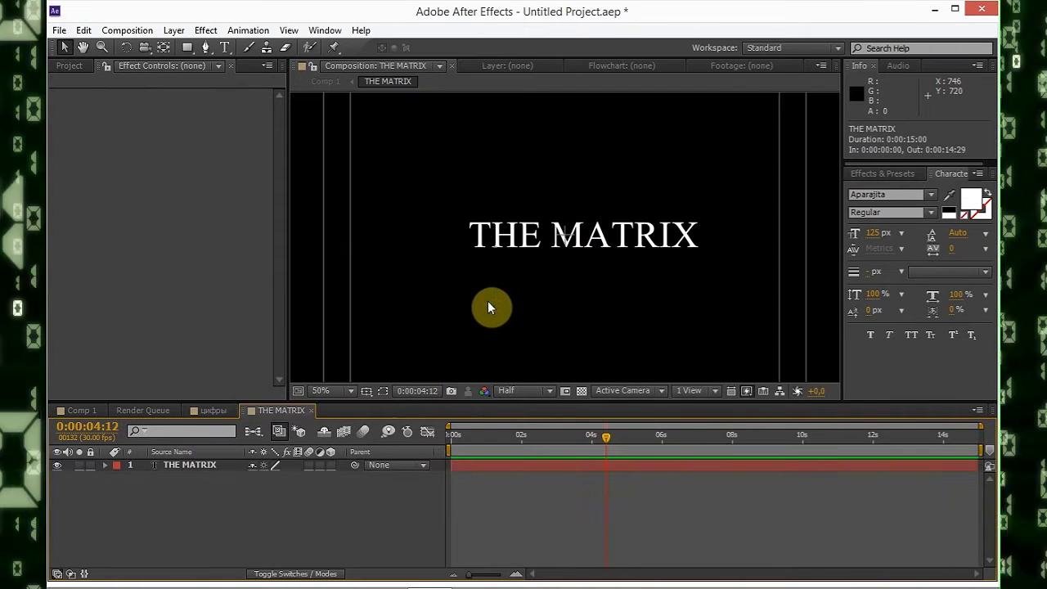
left_click(83, 46)
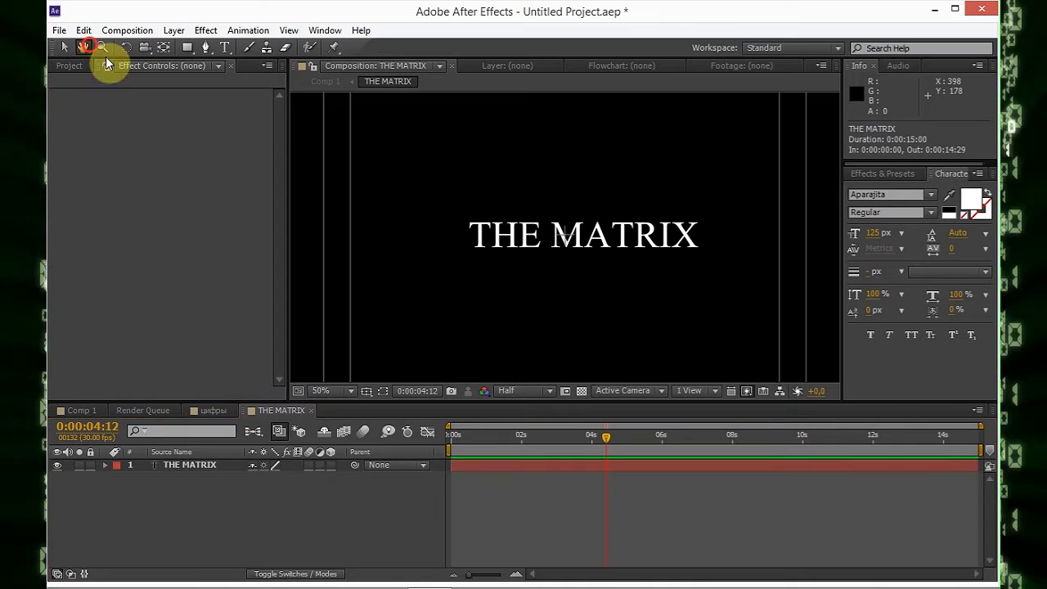
left_click_drag(623, 291, 626, 332)
left_click(64, 47)
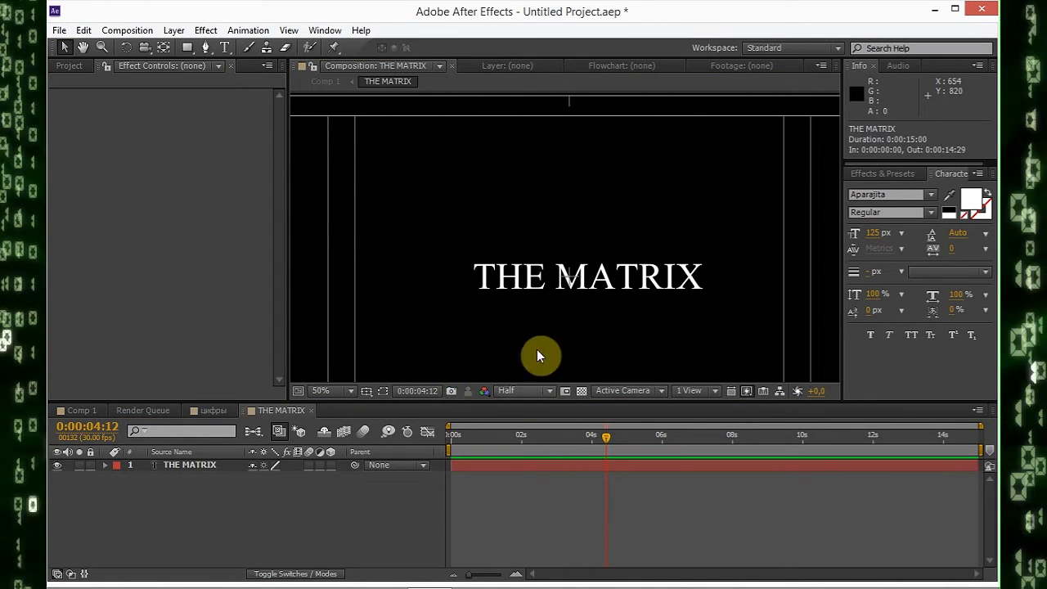
left_click_drag(465, 438, 415, 449)
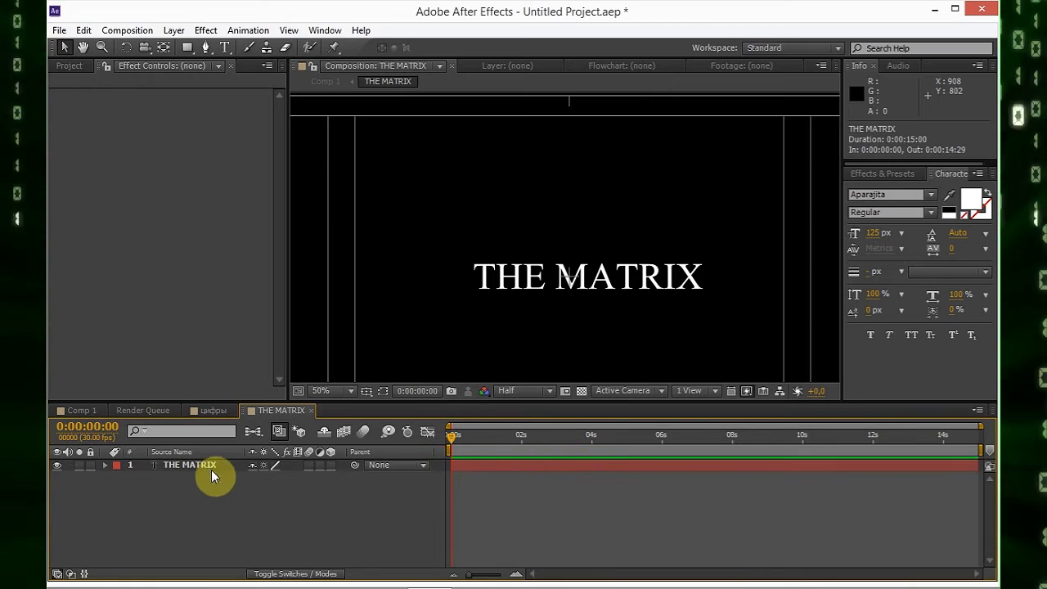
- Add a Position animator to the THE MATRIX text layer and set its Position to 0, -534
left_click(104, 466)
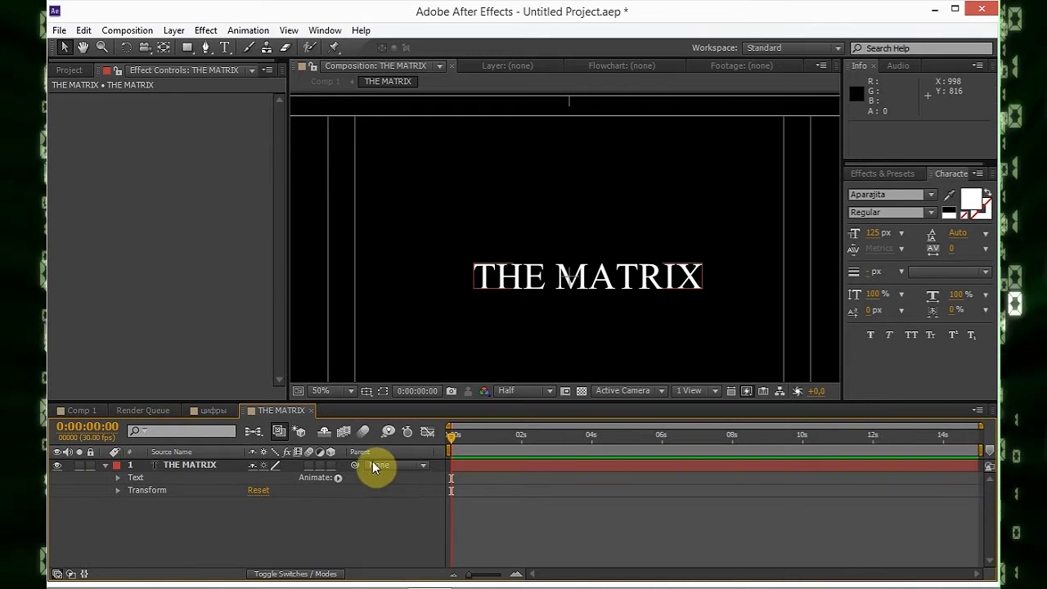
left_click(338, 479)
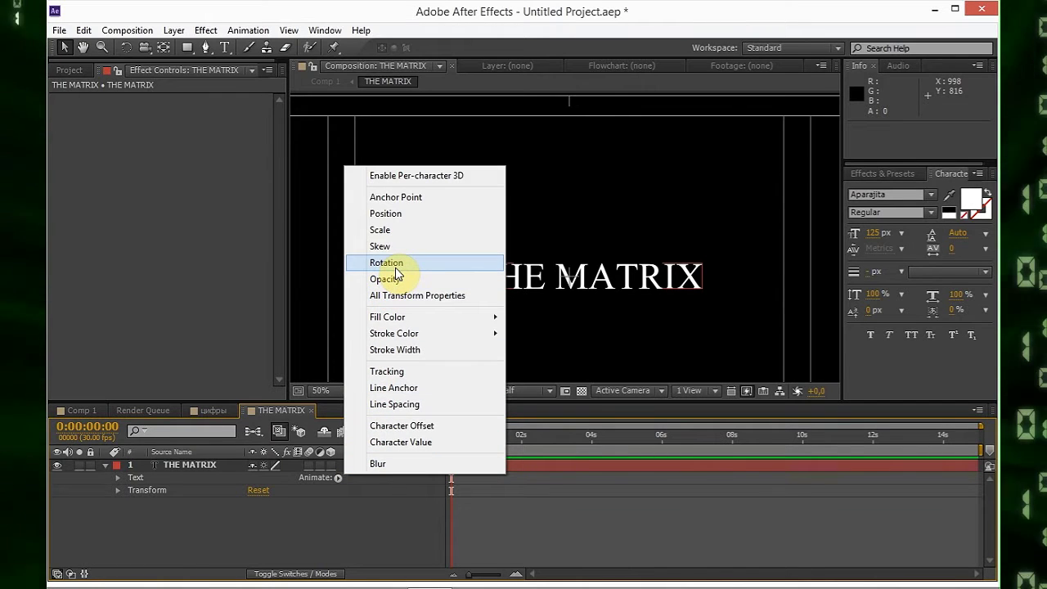
left_click(399, 215)
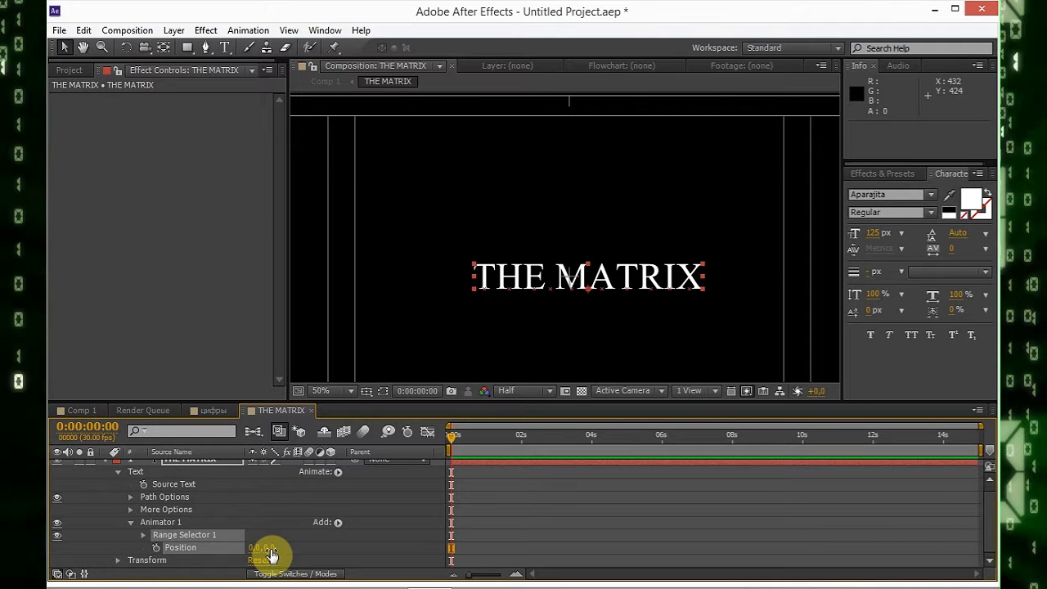
left_click_drag(272, 555, 148, 535)
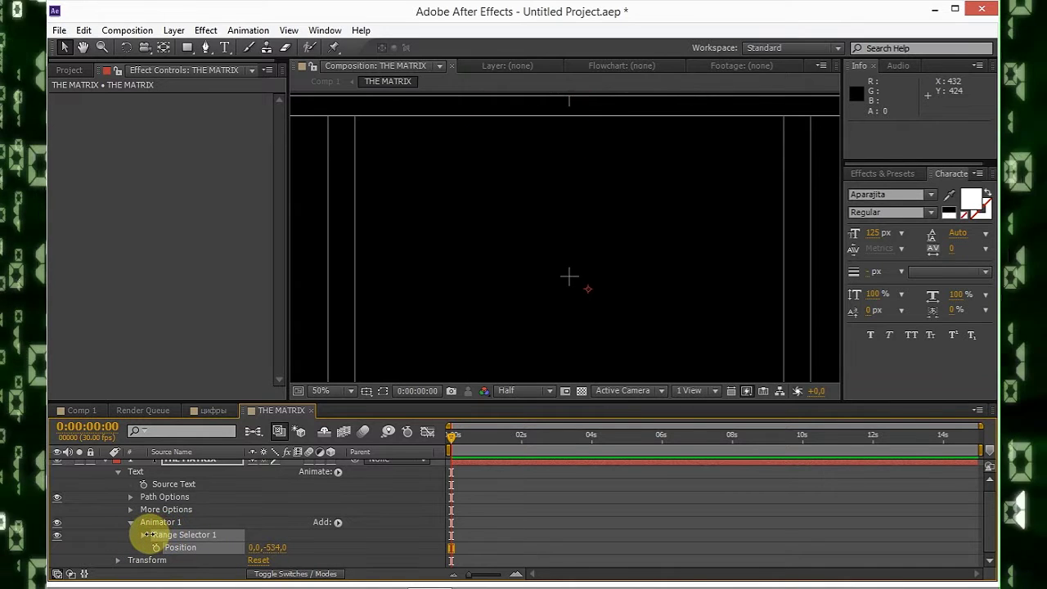
left_click(299, 568)
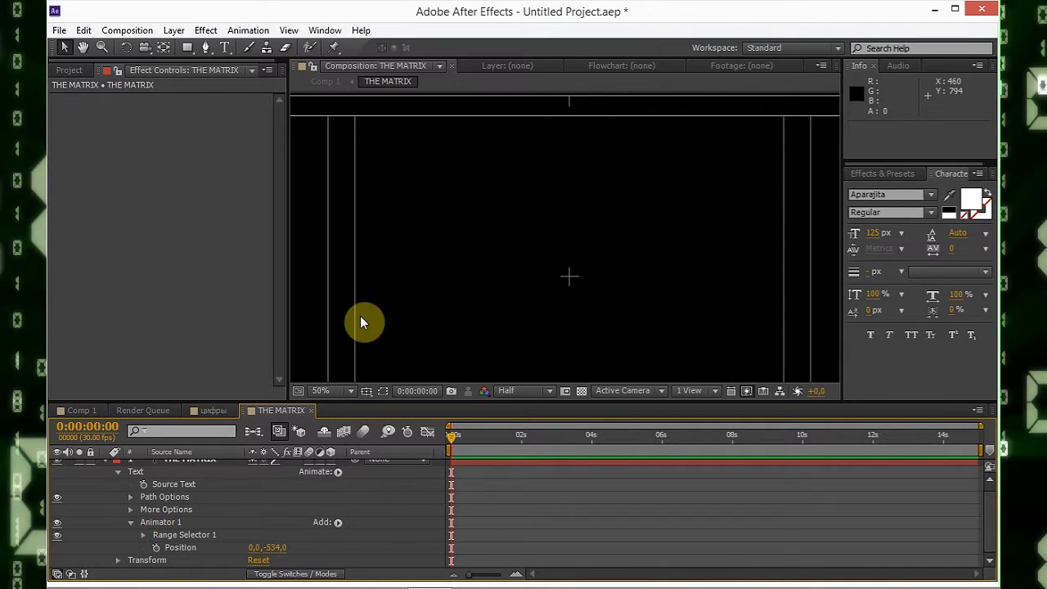
- Keyframe Range Selector 1's Start from 0% at 0:00:00:00 to 100% at 0:00:01:00 and preview the letter drop
left_click(143, 535)
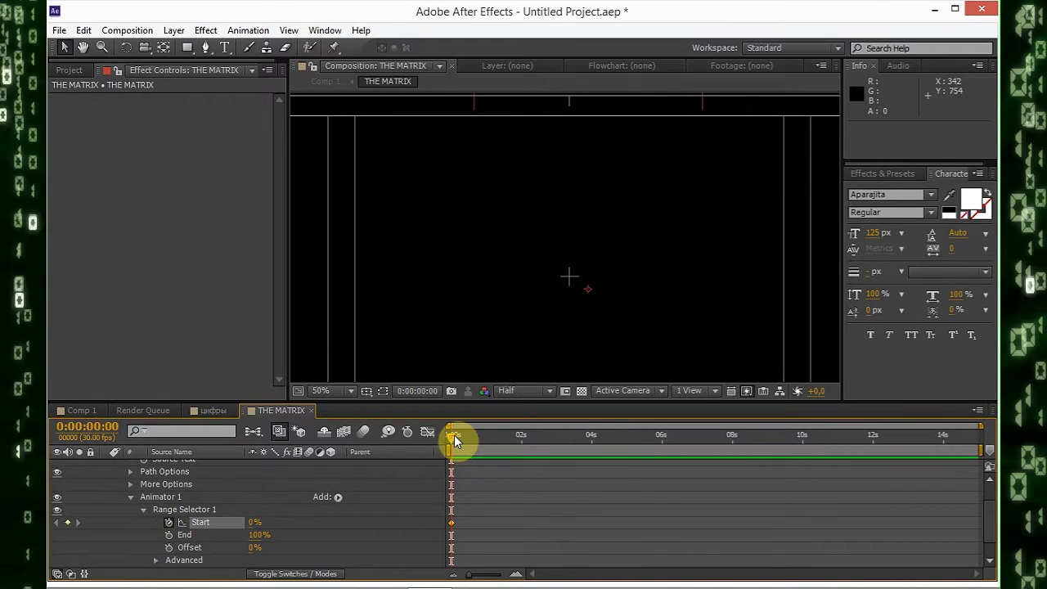
mouse_move(478, 575)
left_mouse_down()
mouse_move(498, 576)
mouse_move(483, 575)
left_mouse_up()
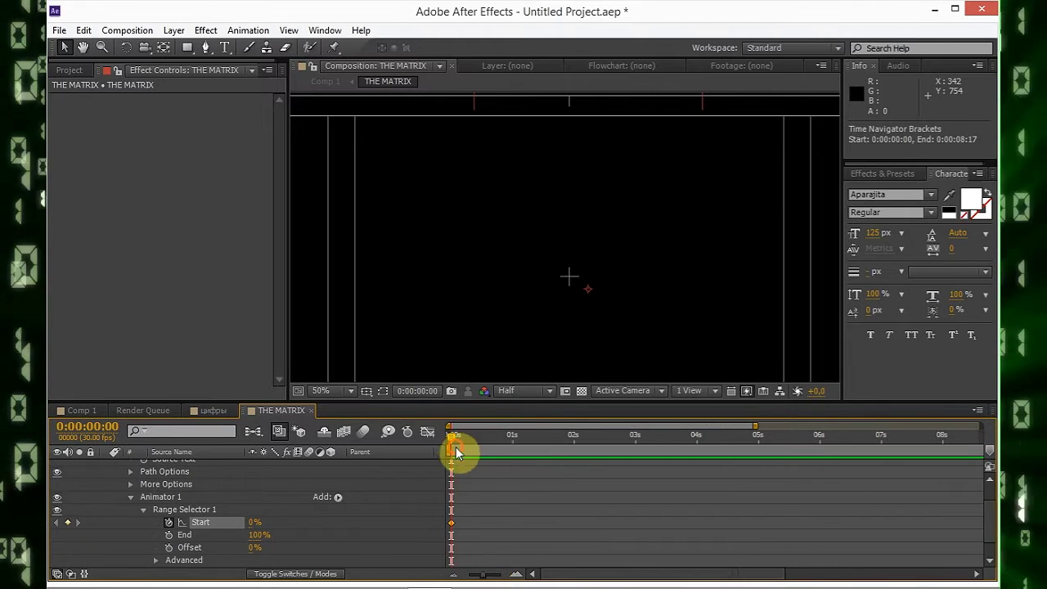
left_click_drag(456, 448, 512, 456)
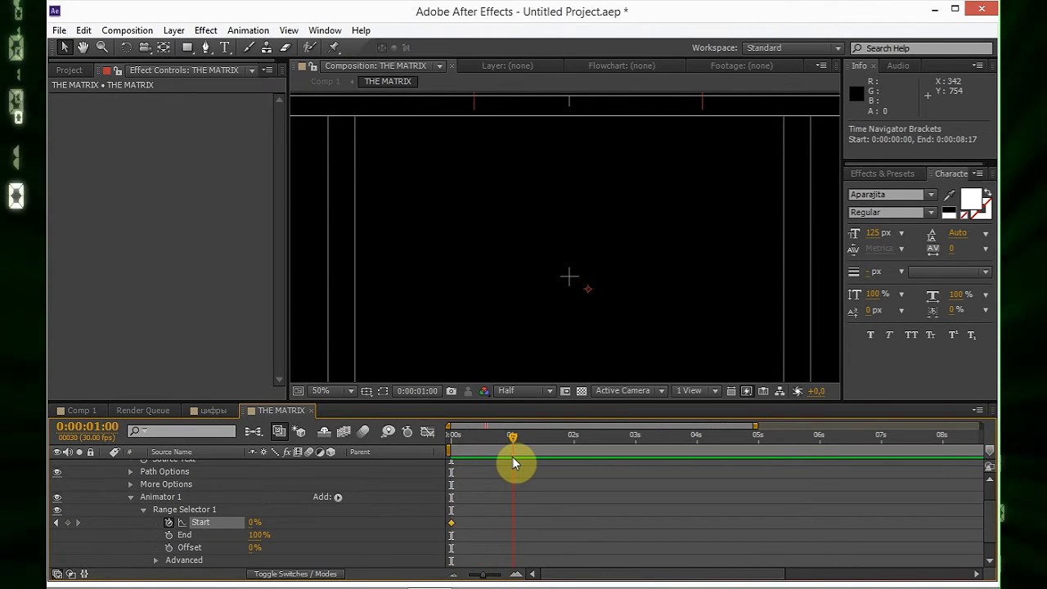
left_click_drag(271, 525, 387, 513)
left_click(451, 436)
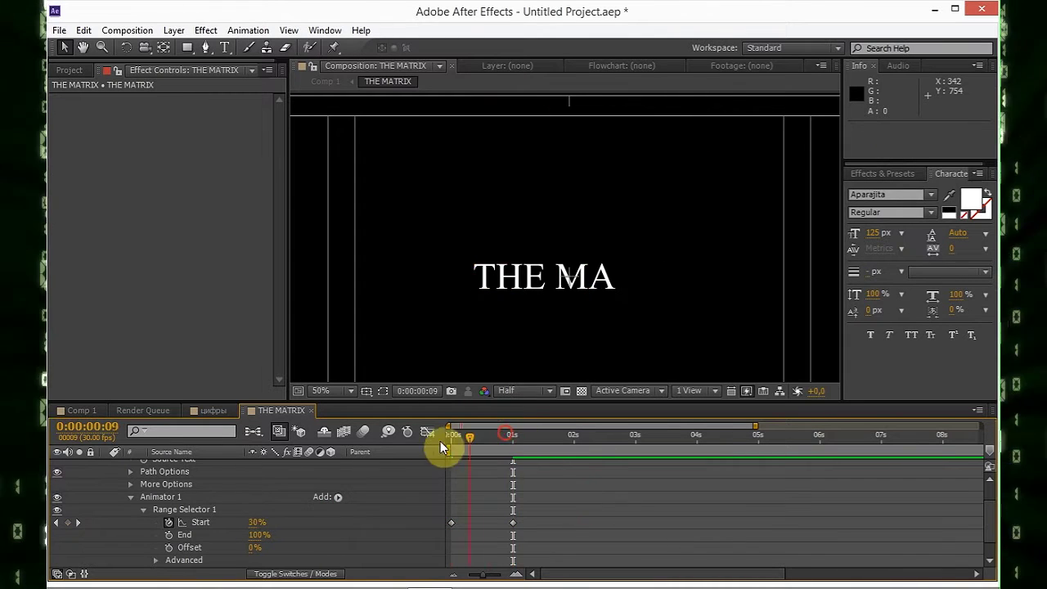
key("KP_0")
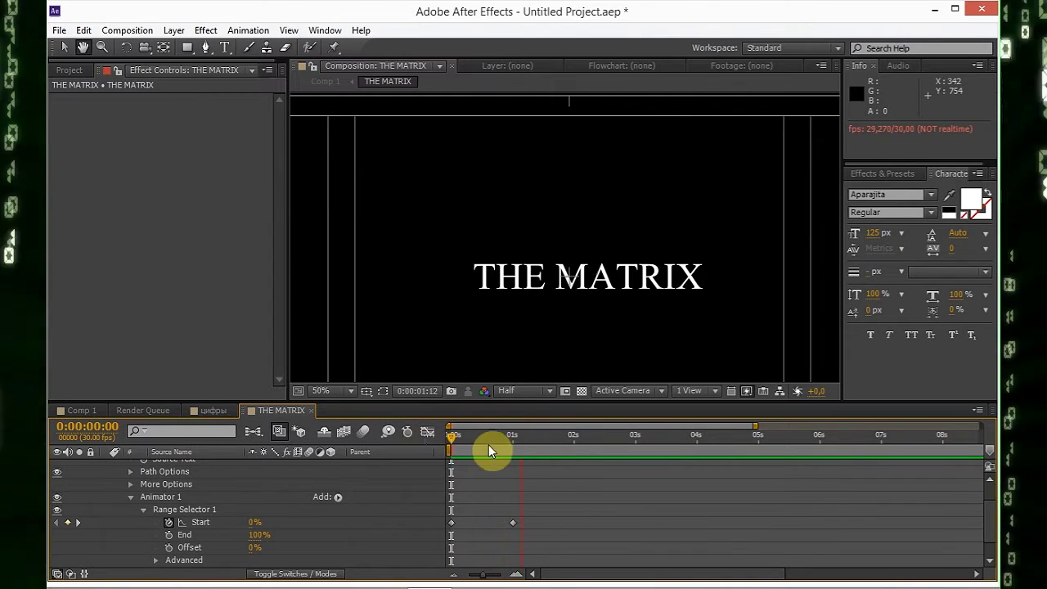
left_click(514, 445)
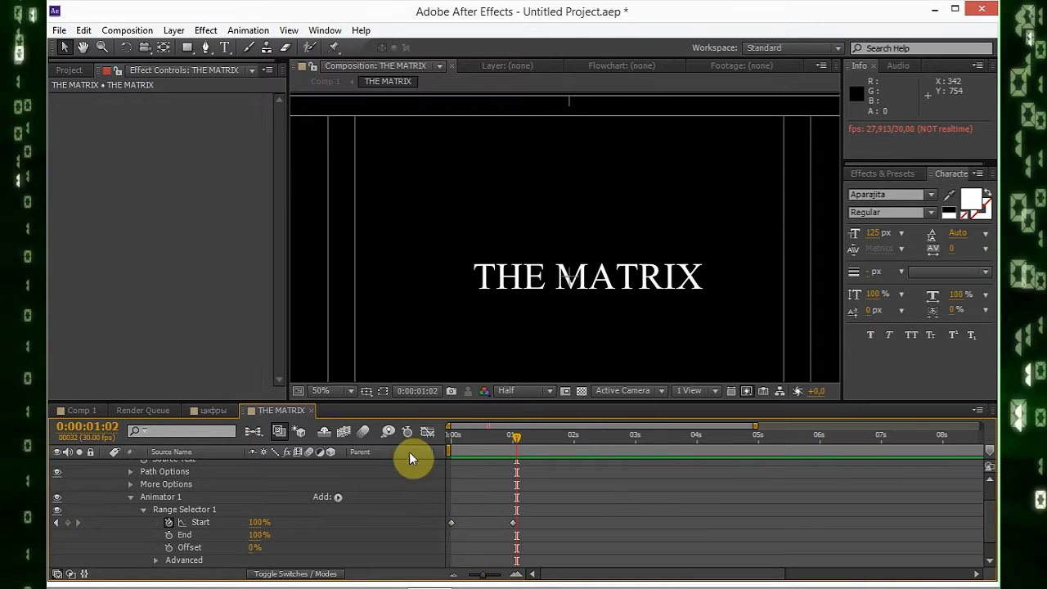
- Turn on Randomize Order in the Advanced options of the THE MATRIX text layer's Range Selector 1
left_click(502, 437)
left_click_drag(445, 448, 507, 442)
scroll(262, 515, "down", 1)
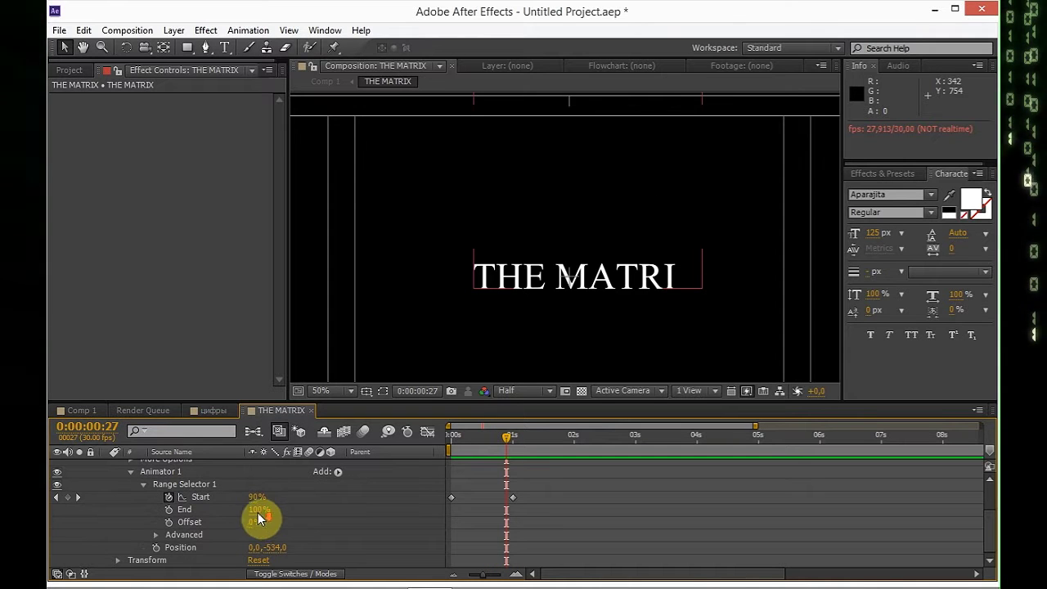
left_click(156, 536)
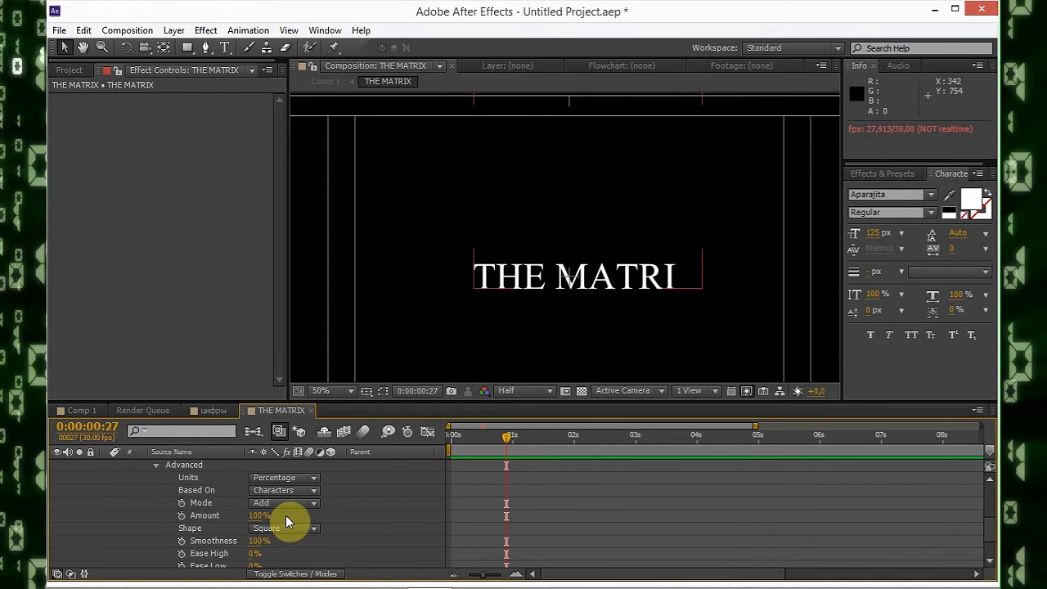
scroll(285, 515, "down", 1)
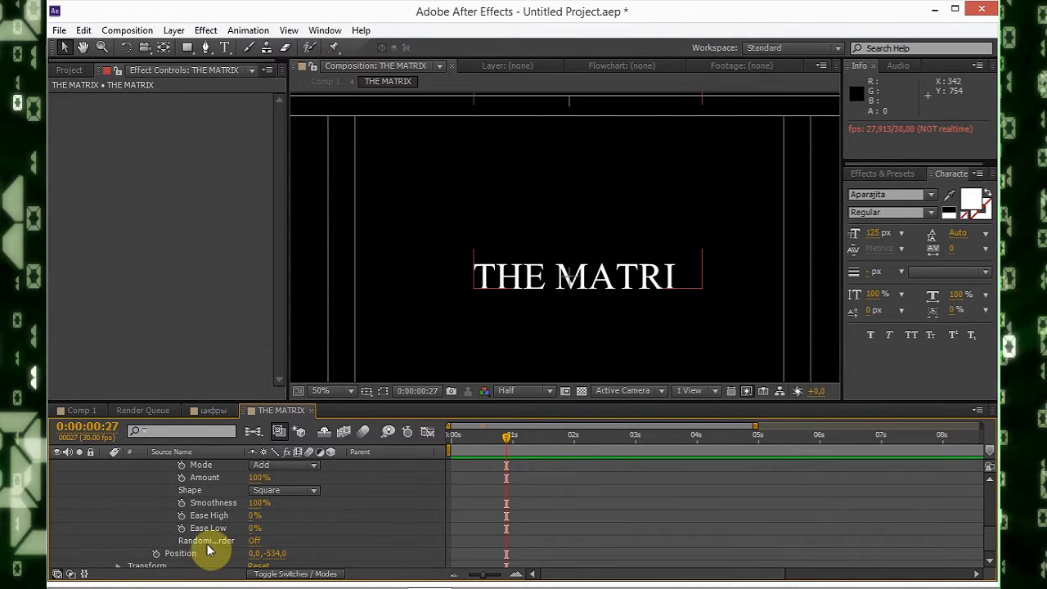
left_click(258, 543)
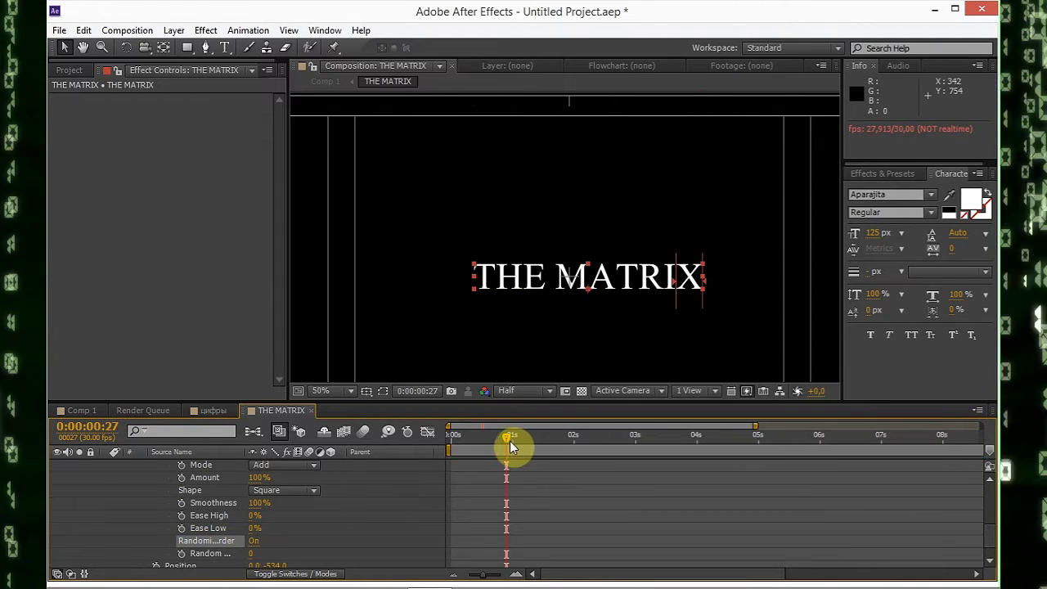
- Preview the random-order letter drop from the start of the THE MATRIX composition and collapse the text layer's properties
left_click_drag(493, 442, 449, 446)
key("space")
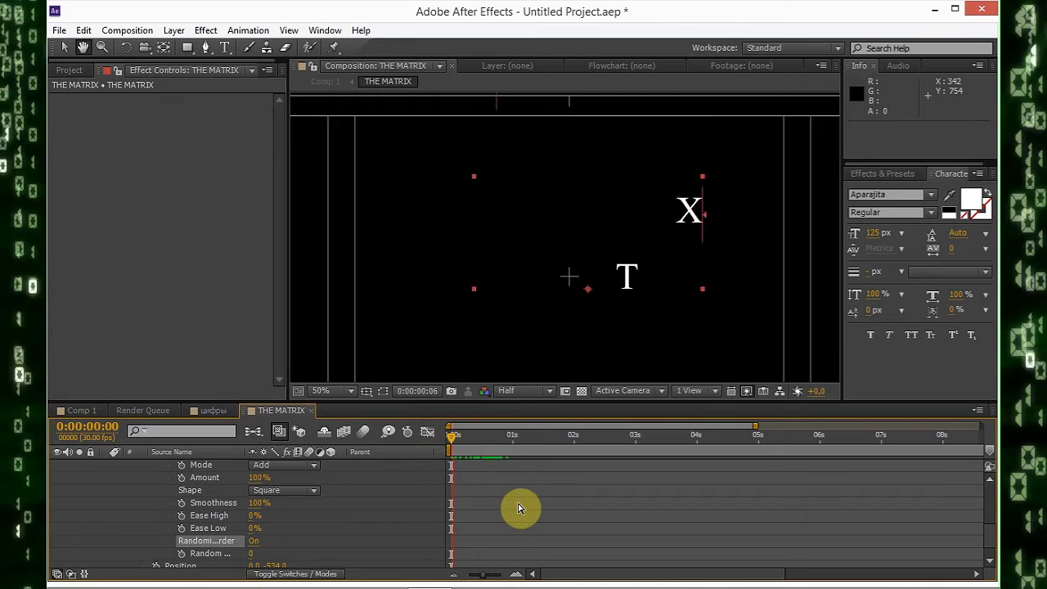
left_click_drag(491, 443, 434, 444)
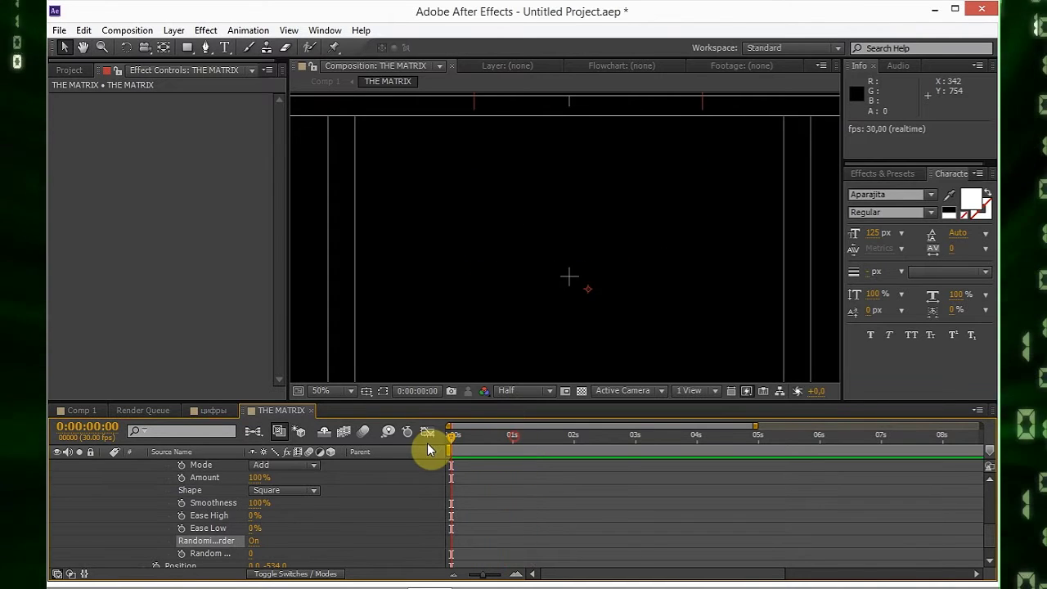
key("space")
left_click_drag(506, 438, 444, 442)
key("space")
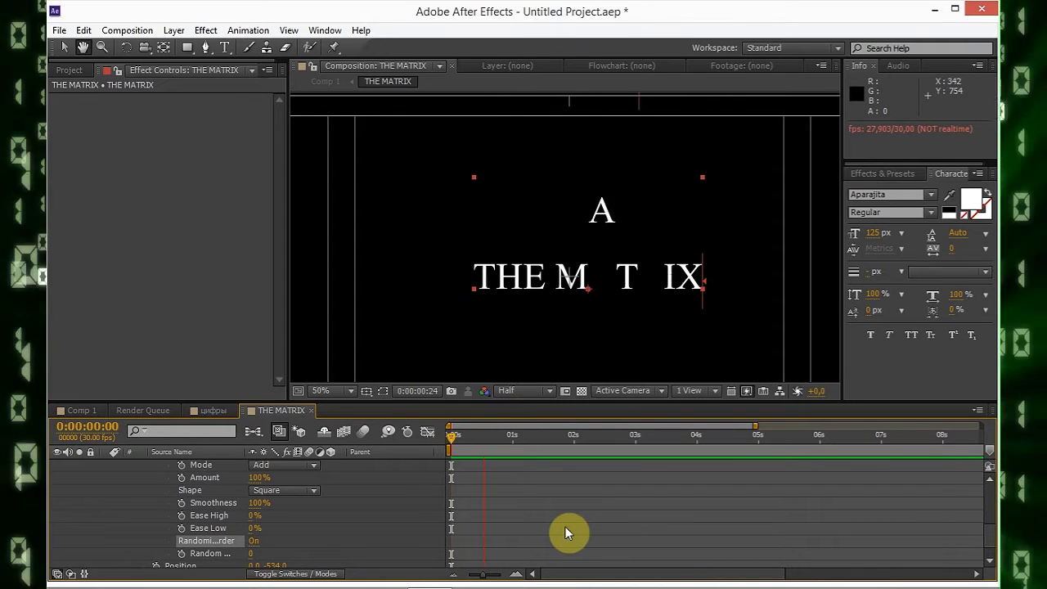
scroll(307, 519, "up", 5)
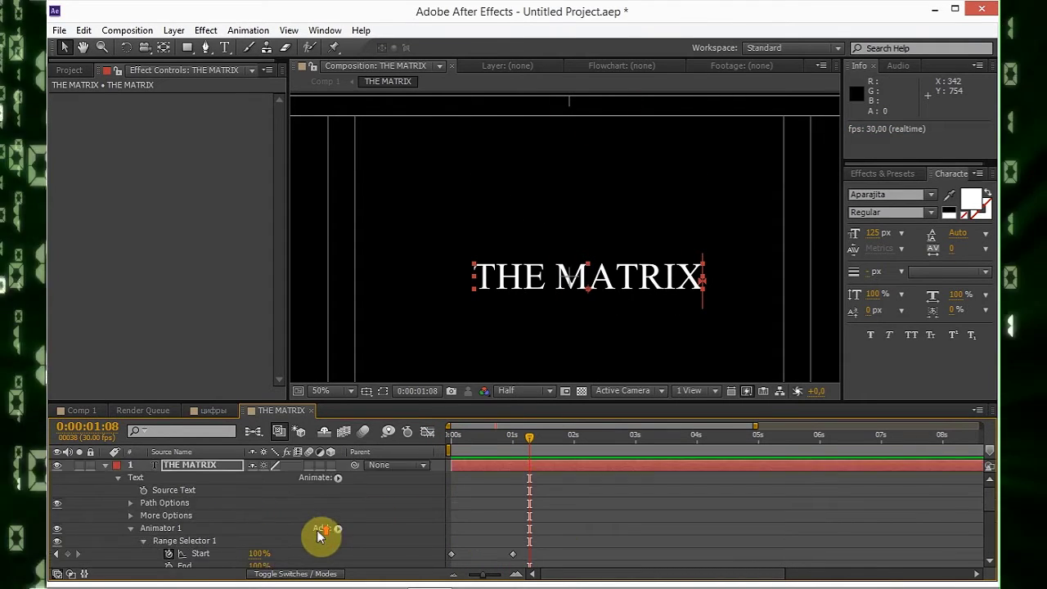
left_click(105, 465)
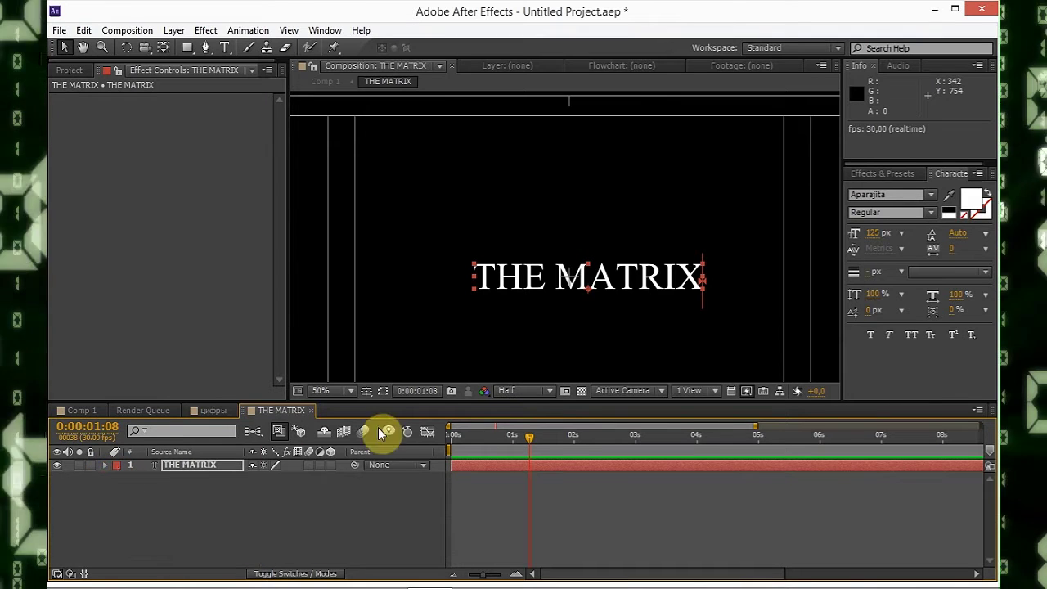
- Set the current time to 0:00:00:23 and apply the Echo effect to the THE MATRIX text layer
left_click_drag(534, 443, 466, 449)
key("space")
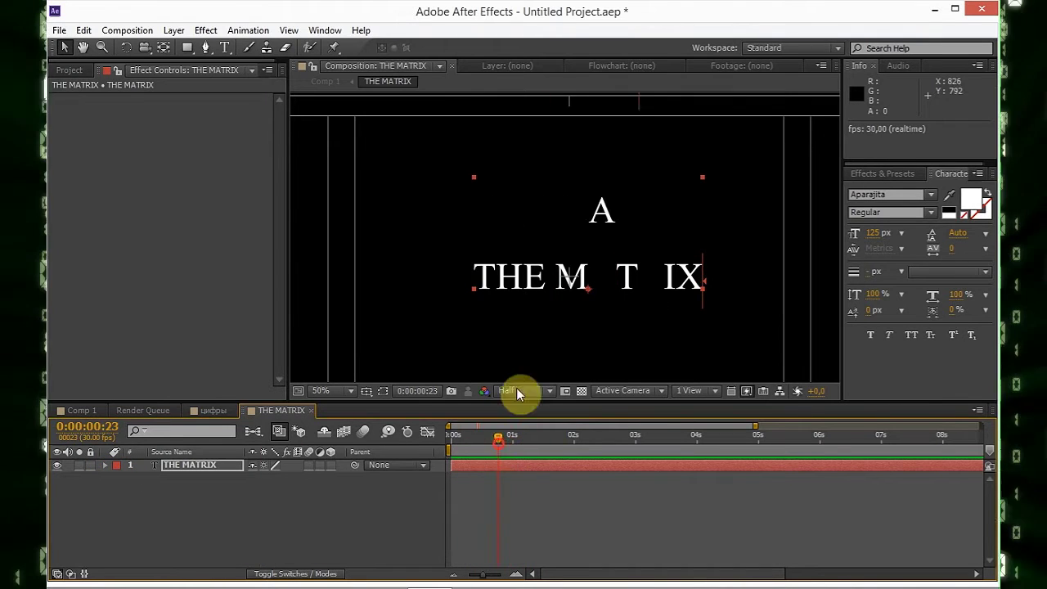
left_click(260, 527)
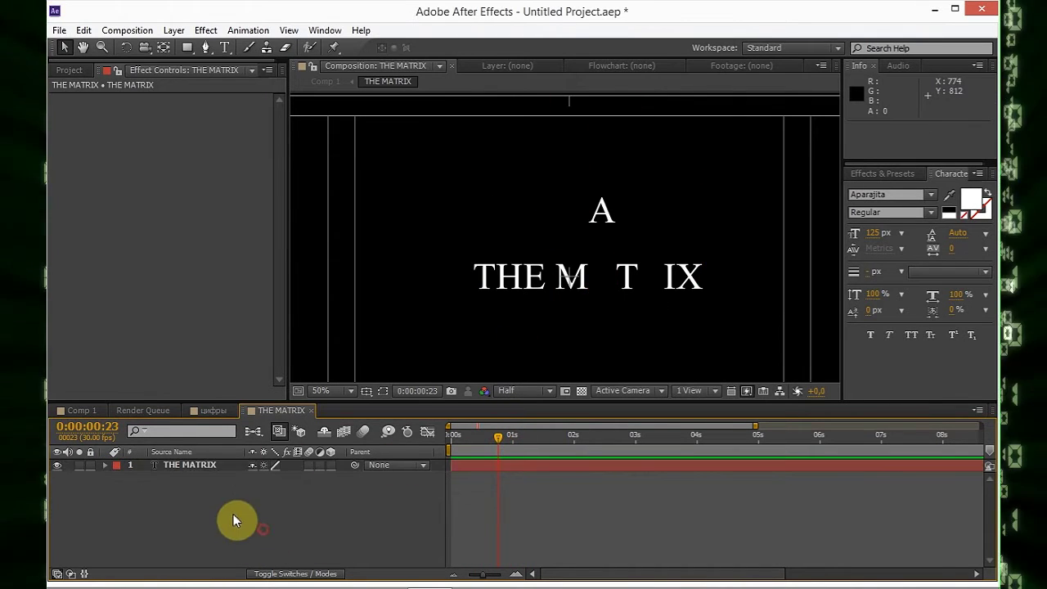
left_click(200, 467)
left_click(881, 175)
double_click(900, 190)
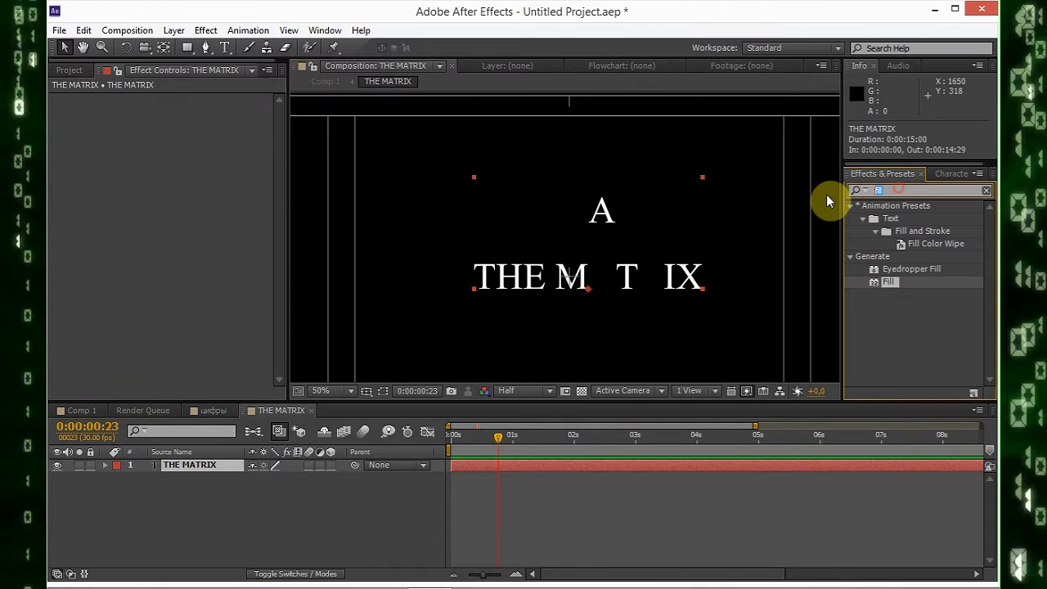
type("ehco")
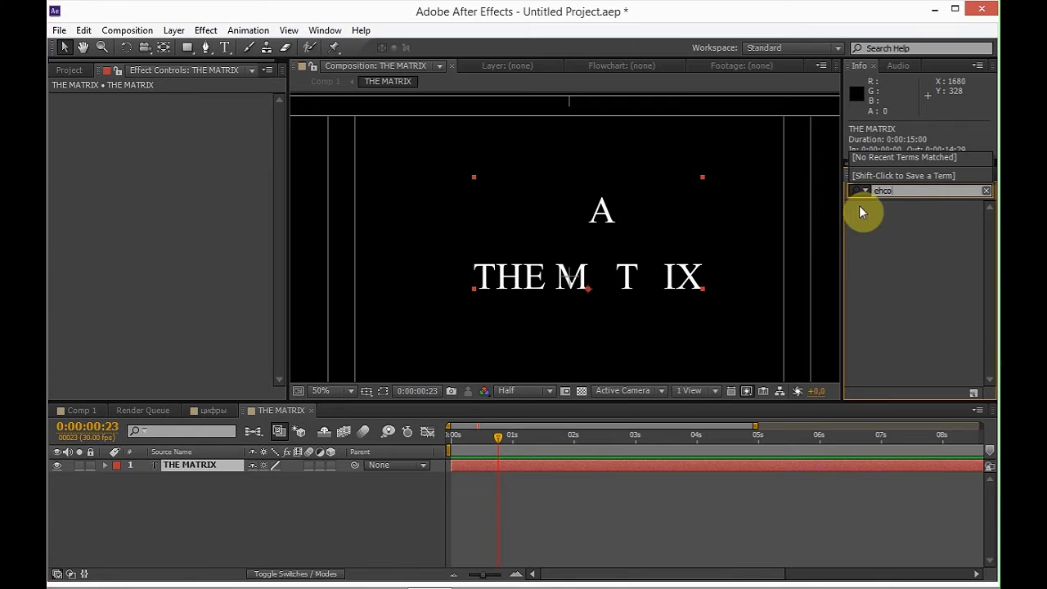
key("BackSpace")
key("BackSpace")
type("cho")
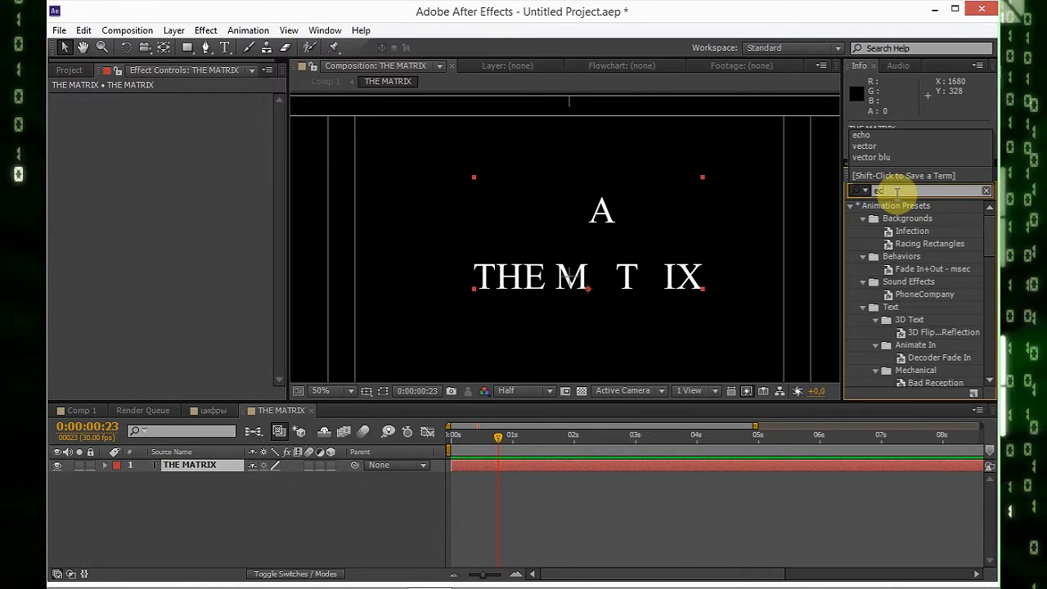
double_click(892, 296)
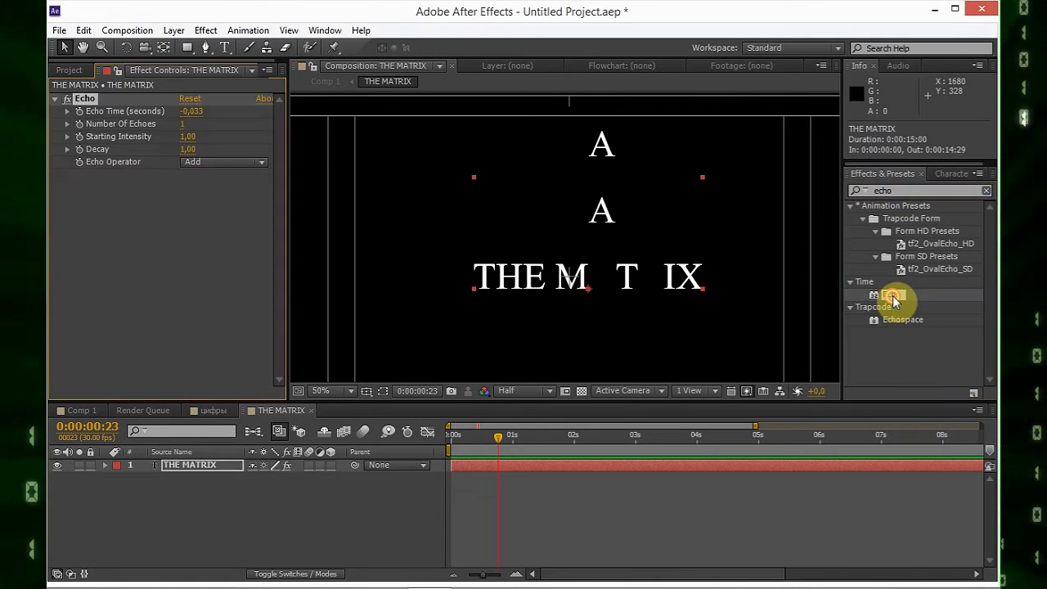
- Set the Echo effect's Echo Time to -0,053 seconds on the THE MATRIX layer
left_click(193, 115)
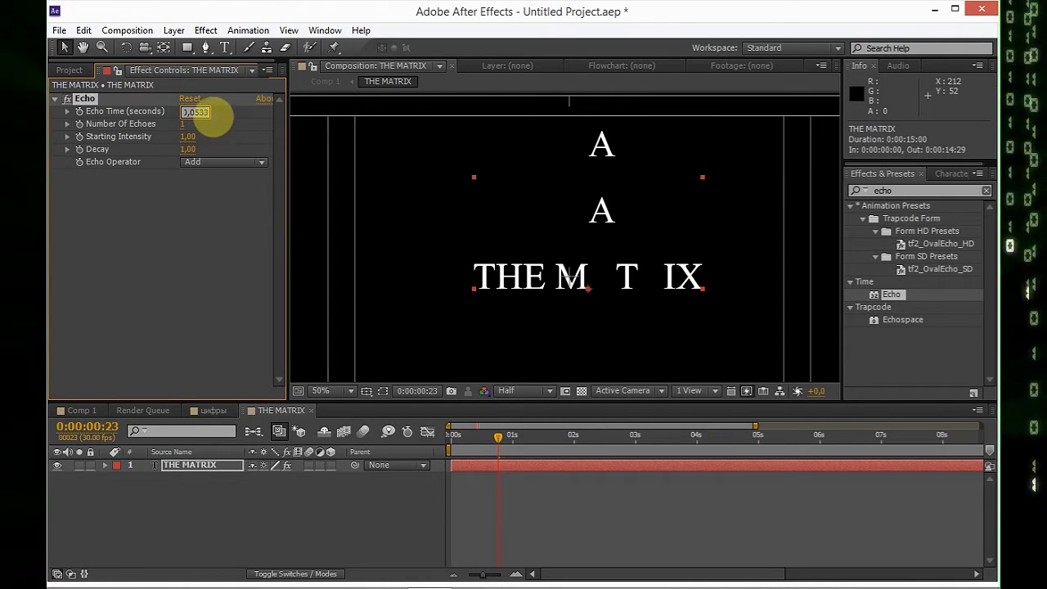
left_click(197, 113)
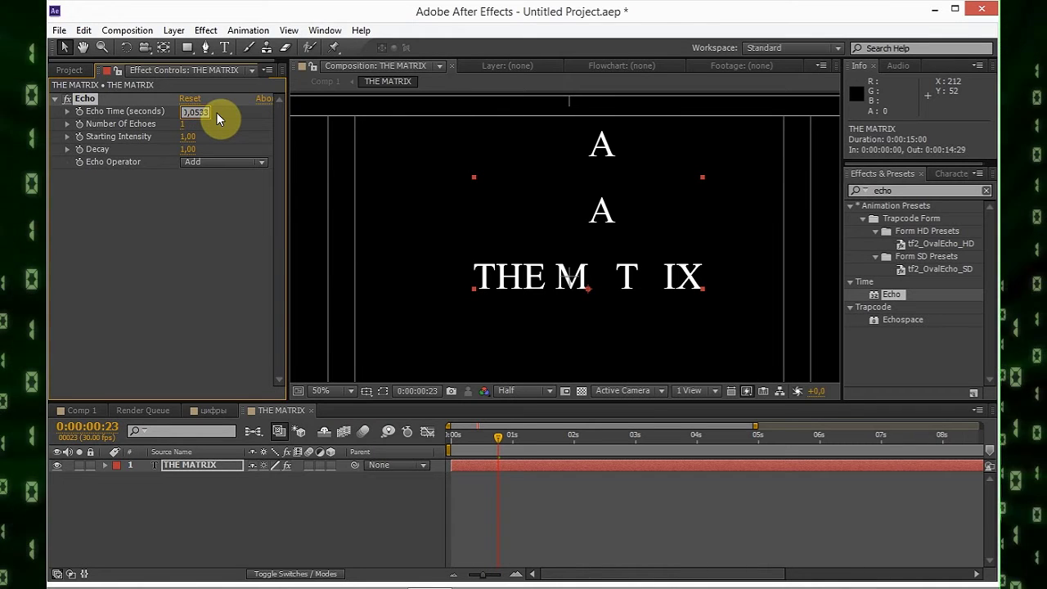
key("Return")
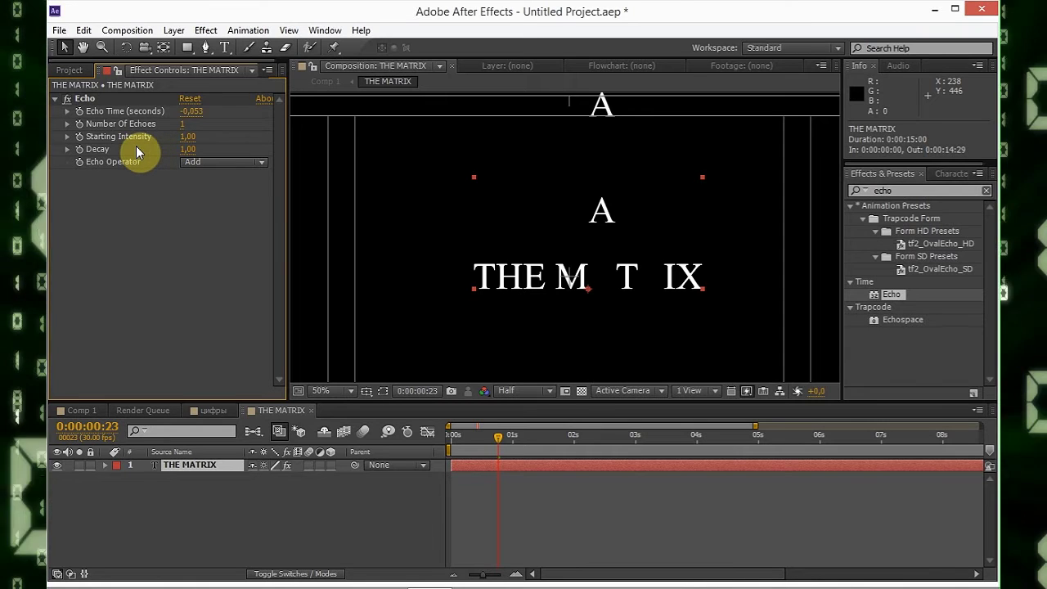
- Set the Echo effect's Number Of Echoes to 5 and its Decay to 0,40
left_click(187, 124)
type("5")
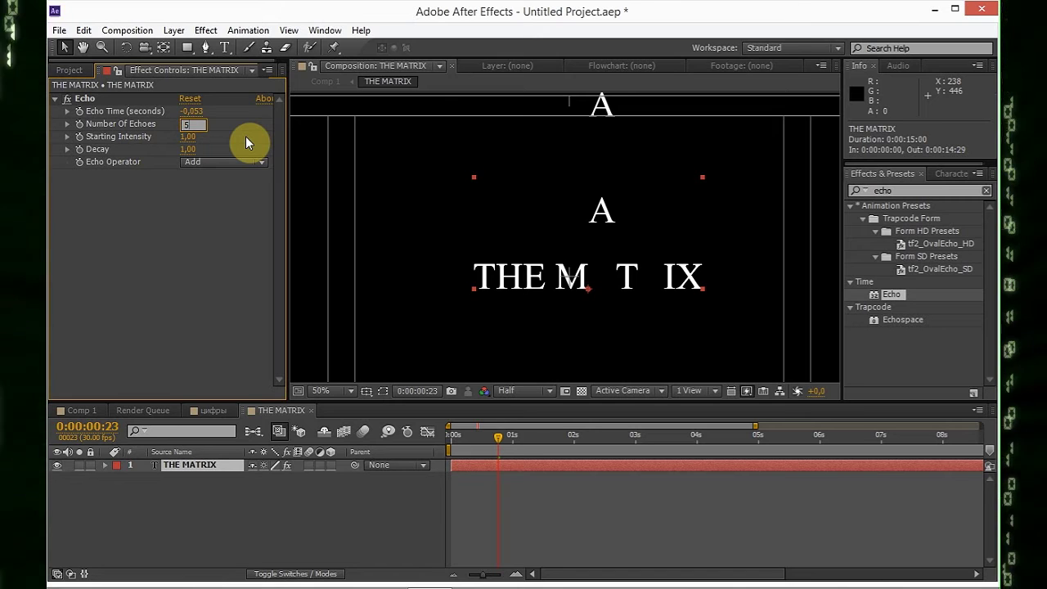
key("Return")
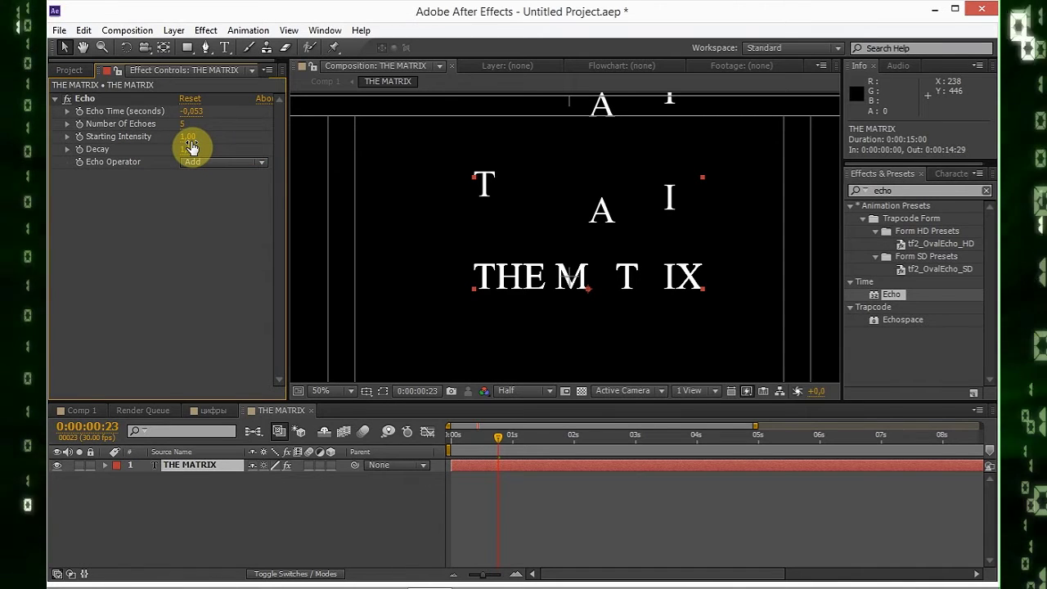
left_click(191, 150)
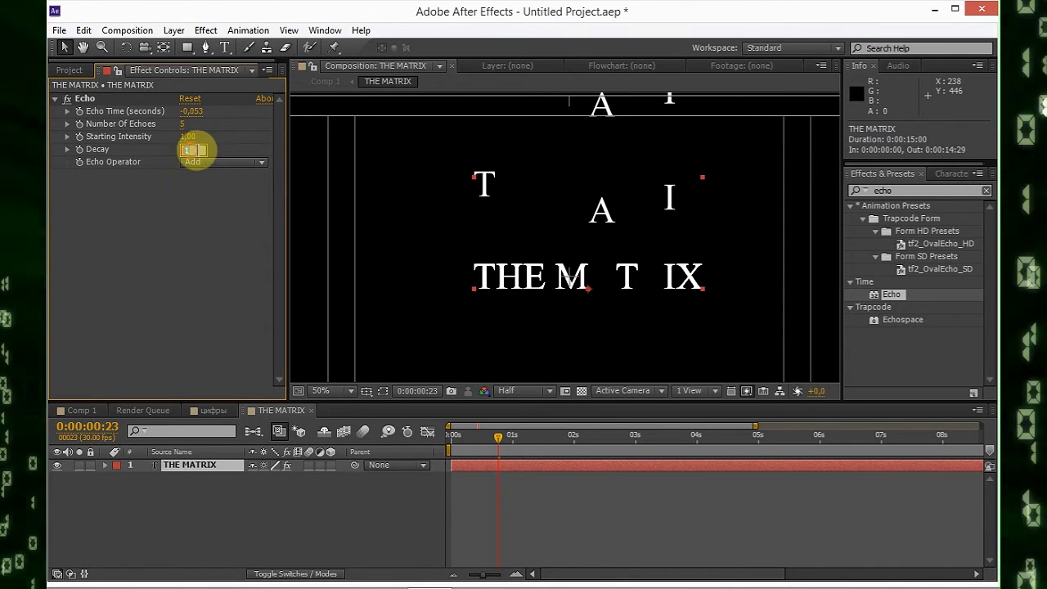
type("0.4")
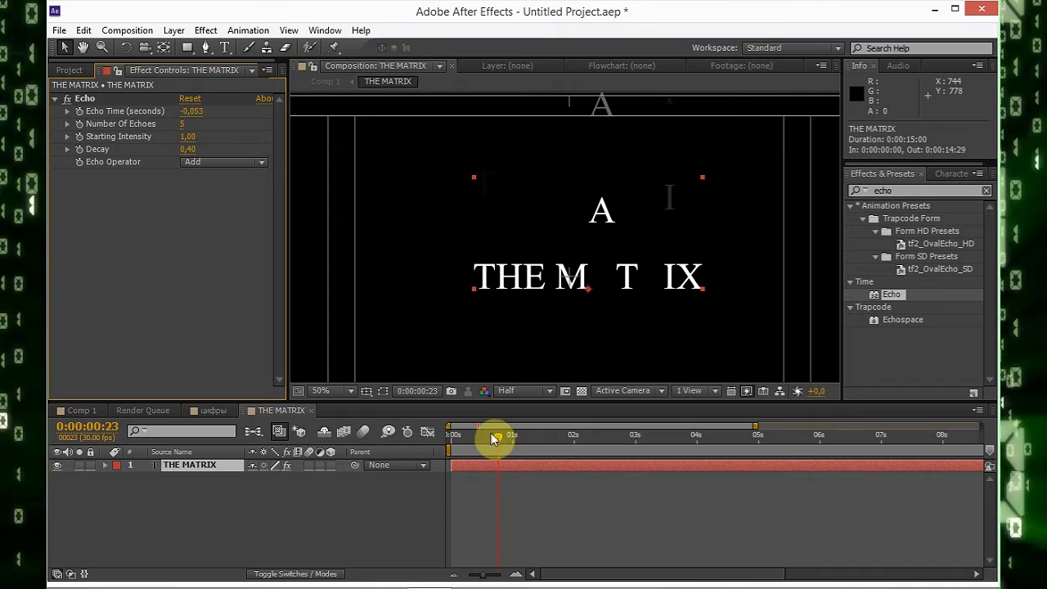
- Preview the echo trails on the falling letters and undo a trial change to the Echo Time
left_click_drag(497, 437, 451, 438)
key("space")
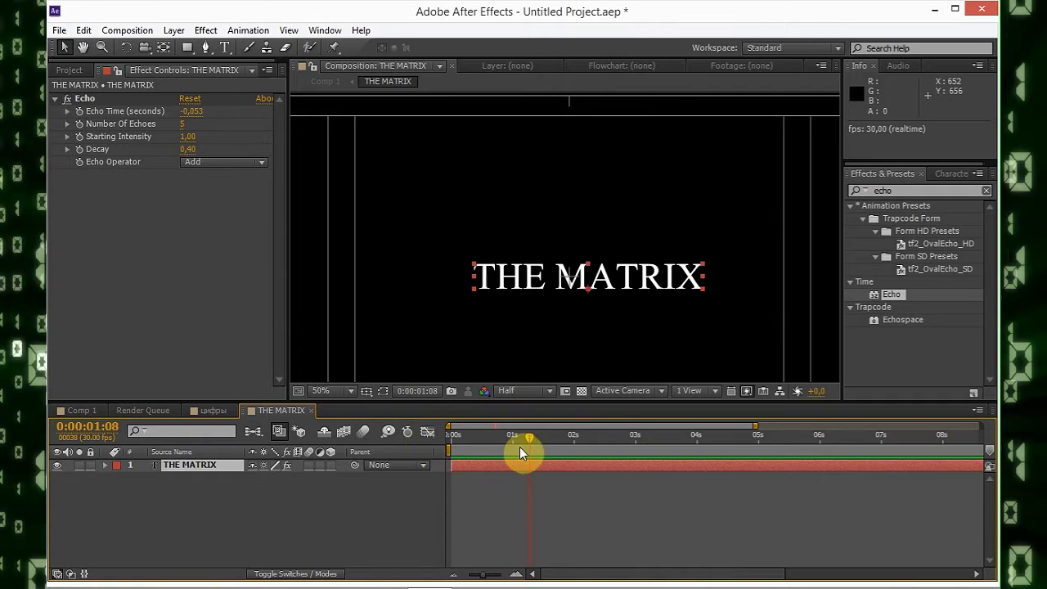
left_click_drag(520, 447, 474, 440)
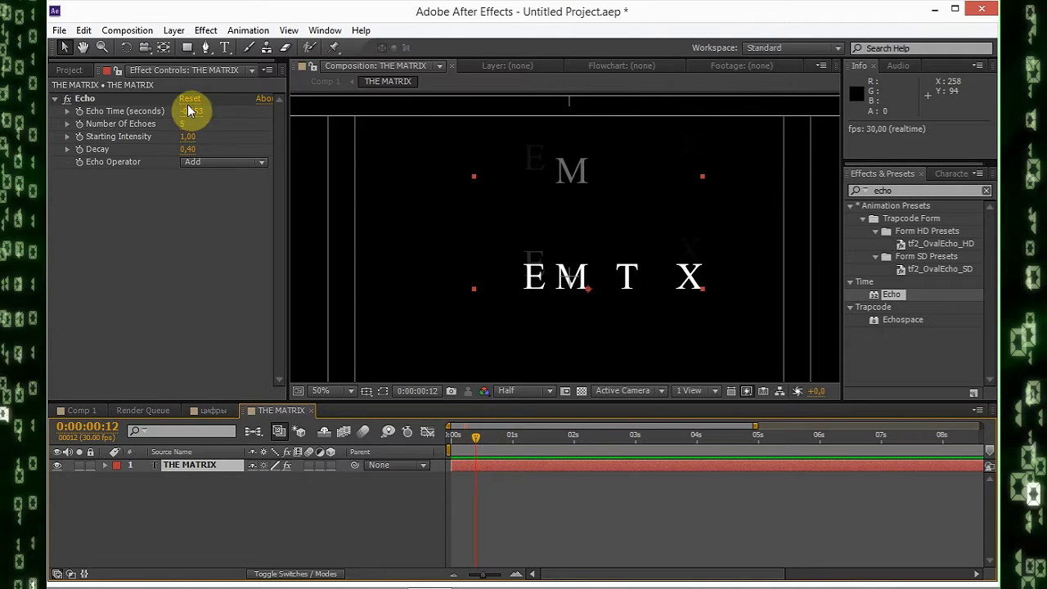
left_click_drag(191, 112, 209, 127)
key("ctrl+z")
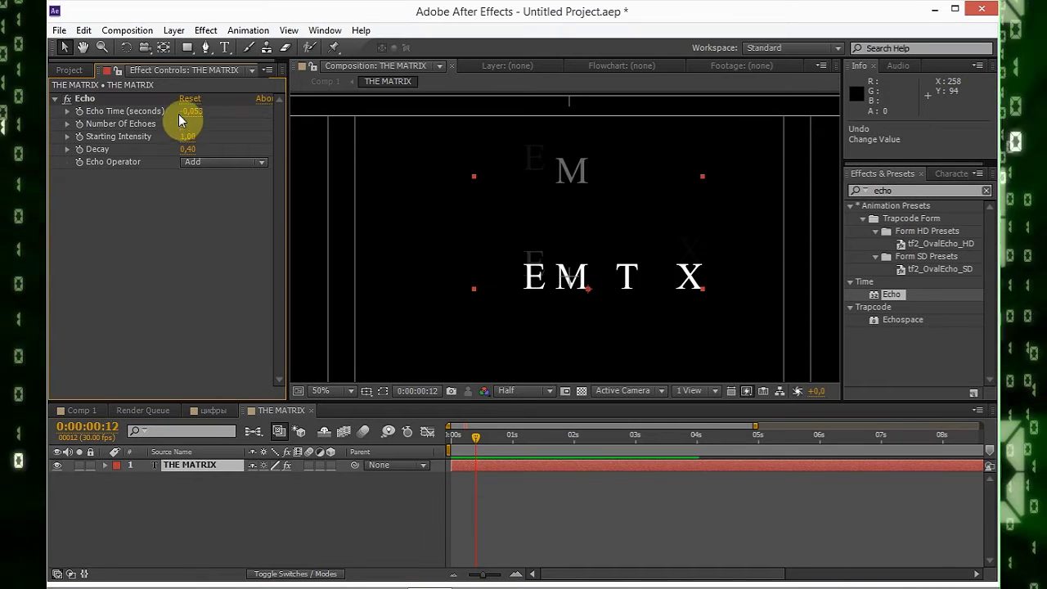
mouse_move(463, 433)
left_mouse_down()
mouse_move(464, 443)
mouse_move(446, 444)
left_mouse_up()
key("space")
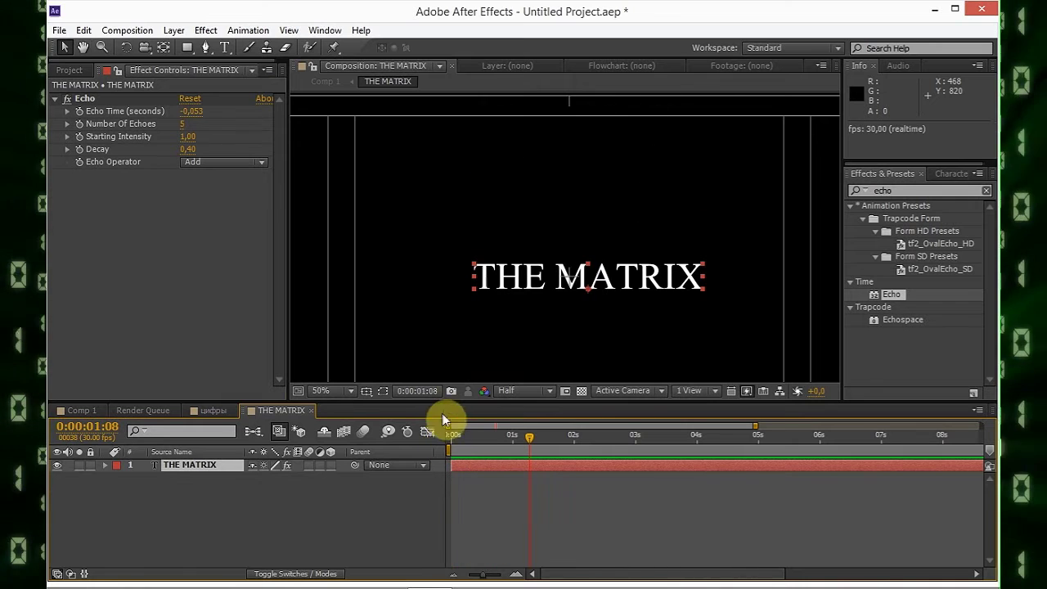
- Switch back to the Comp 1 composition and deselect the THE MATRIX layer to check the title over the digits
left_click(156, 411)
left_click(77, 413)
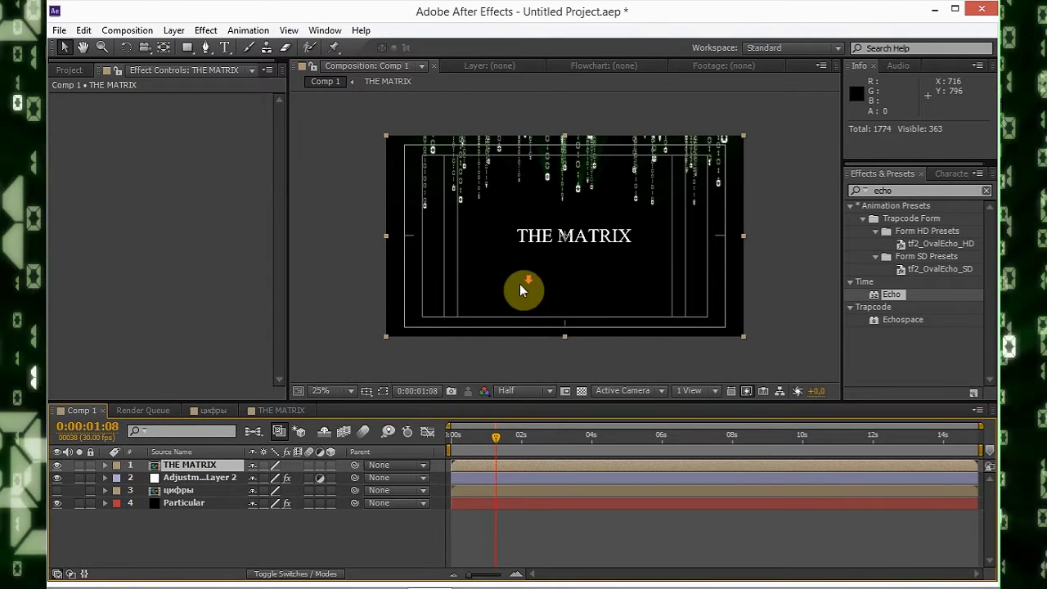
left_click(573, 259)
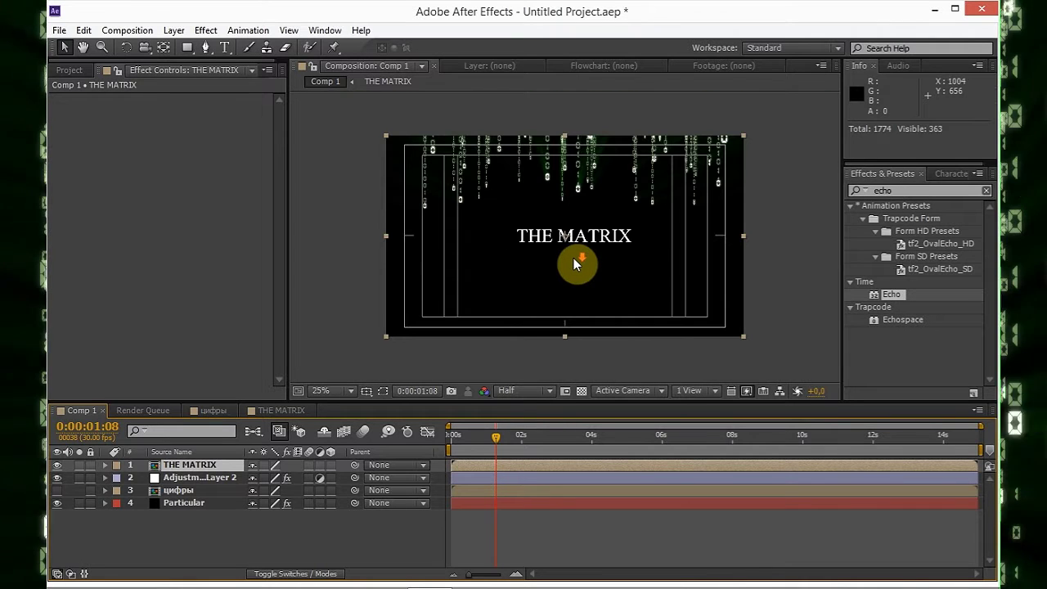
left_click(263, 558)
scroll(489, 288, "up", 2)
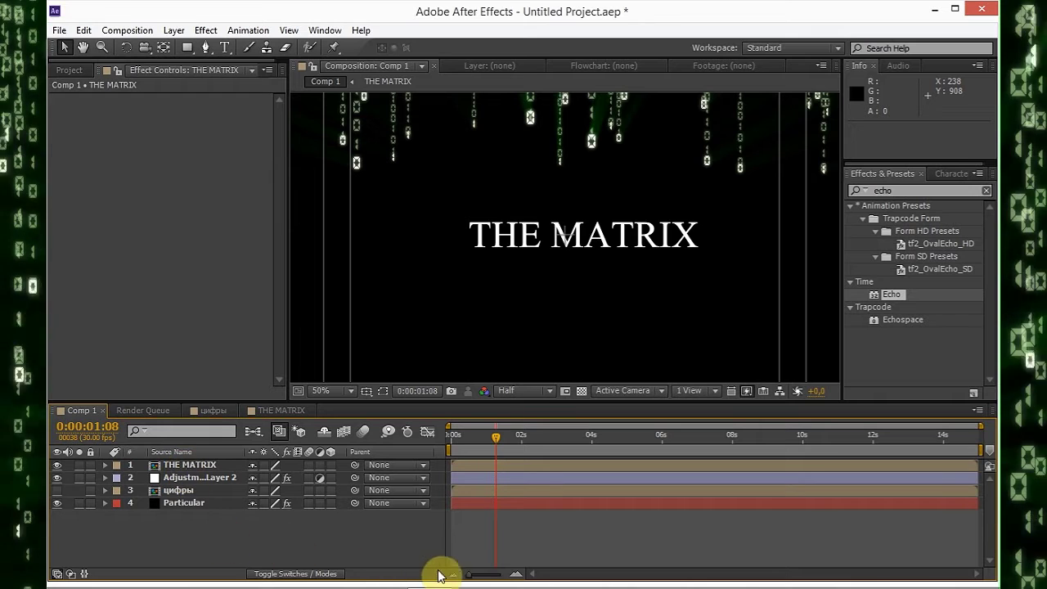
- Move the THE MATRIX layer beneath Adjustment Layer 2 and rename the adjustment layer to Shine
left_click(304, 572)
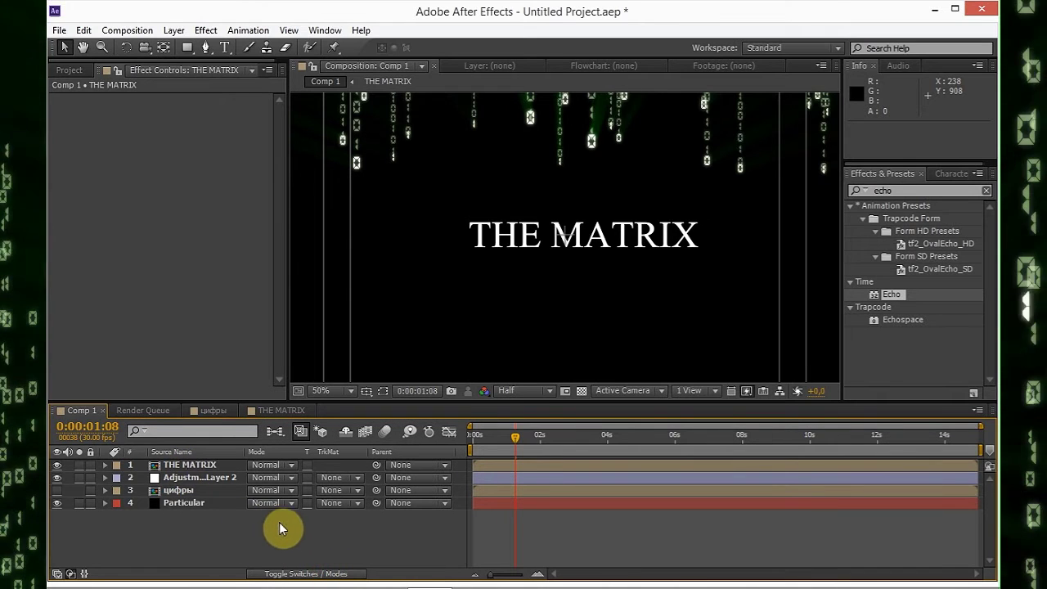
left_click_drag(192, 470, 190, 485)
right_click(191, 465)
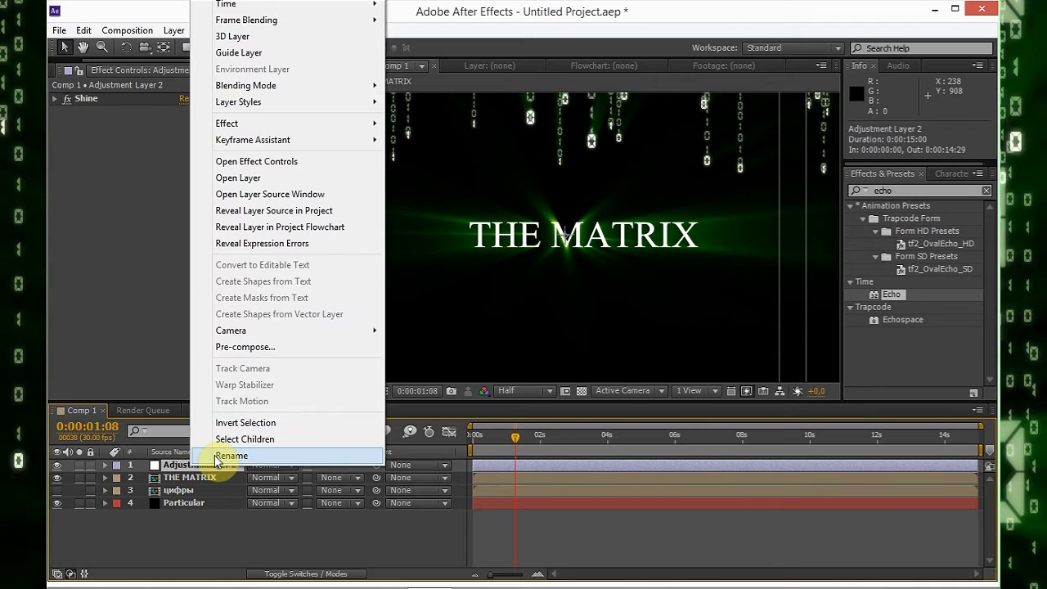
left_click(227, 456)
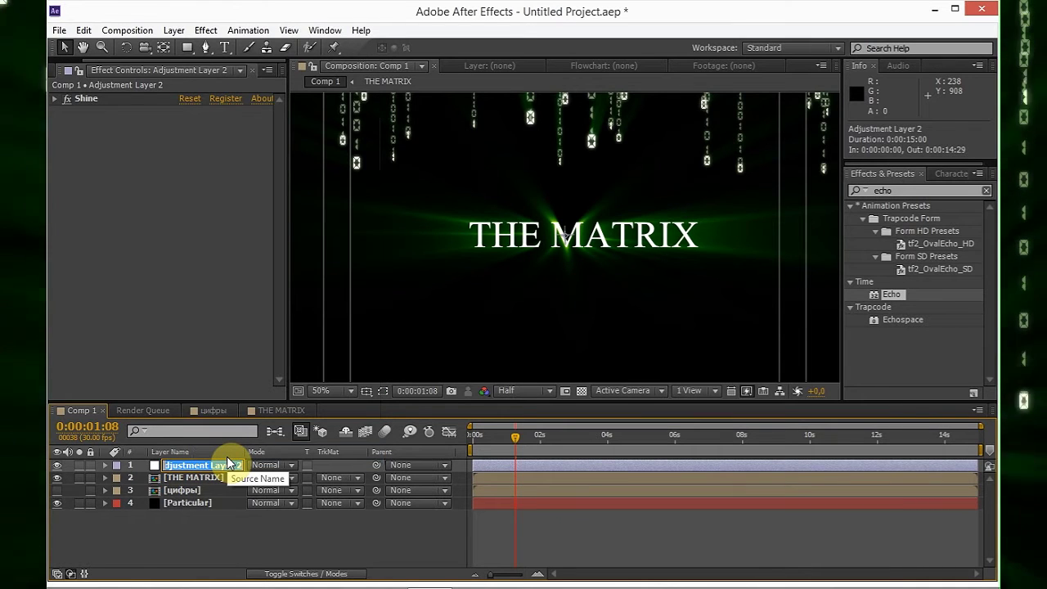
type("Shine")
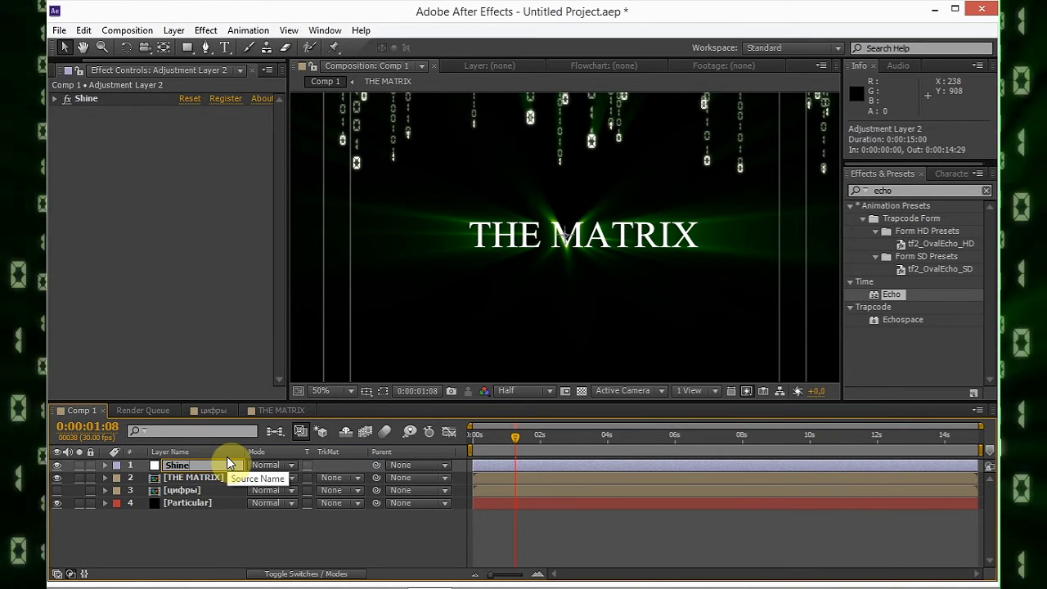
key("Return")
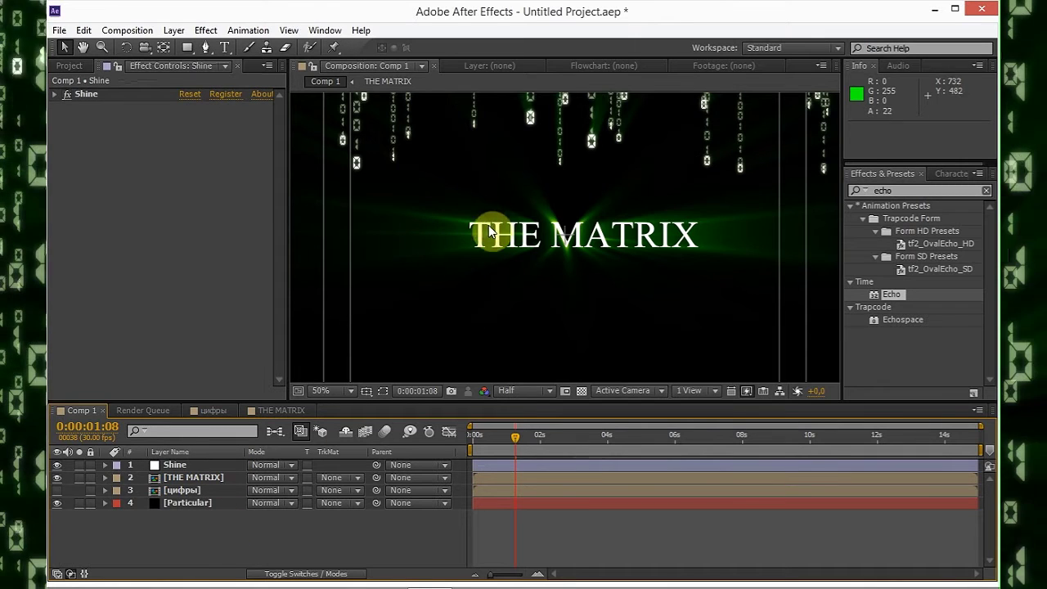
- Duplicate the THE MATRIX layer and apply the Glow effect to the lower copy
scroll(585, 229, "up", 2)
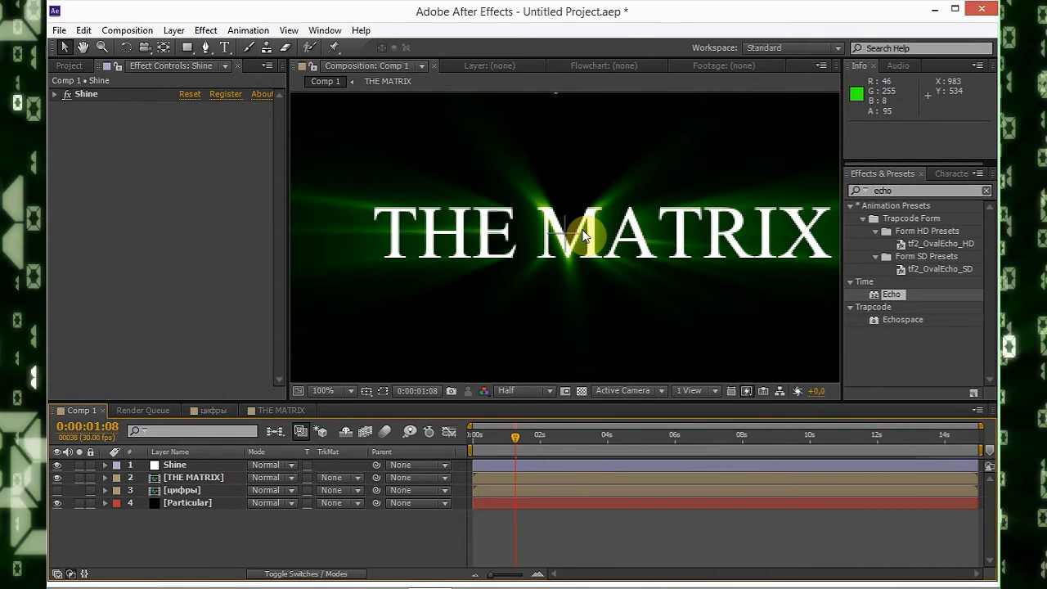
scroll(585, 235, "down", 2)
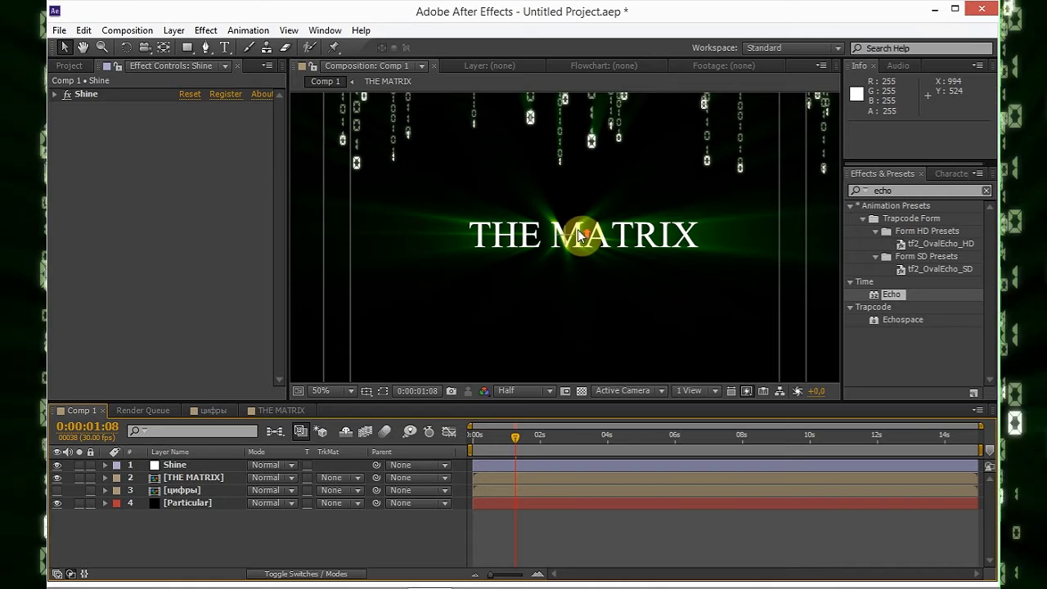
scroll(579, 235, "up", 2)
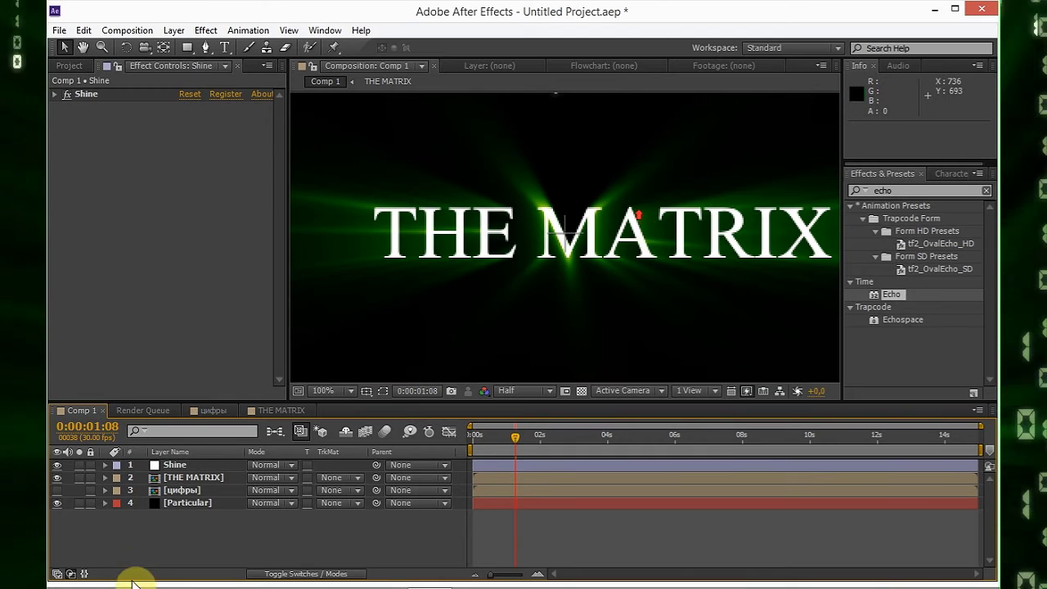
left_click(173, 479)
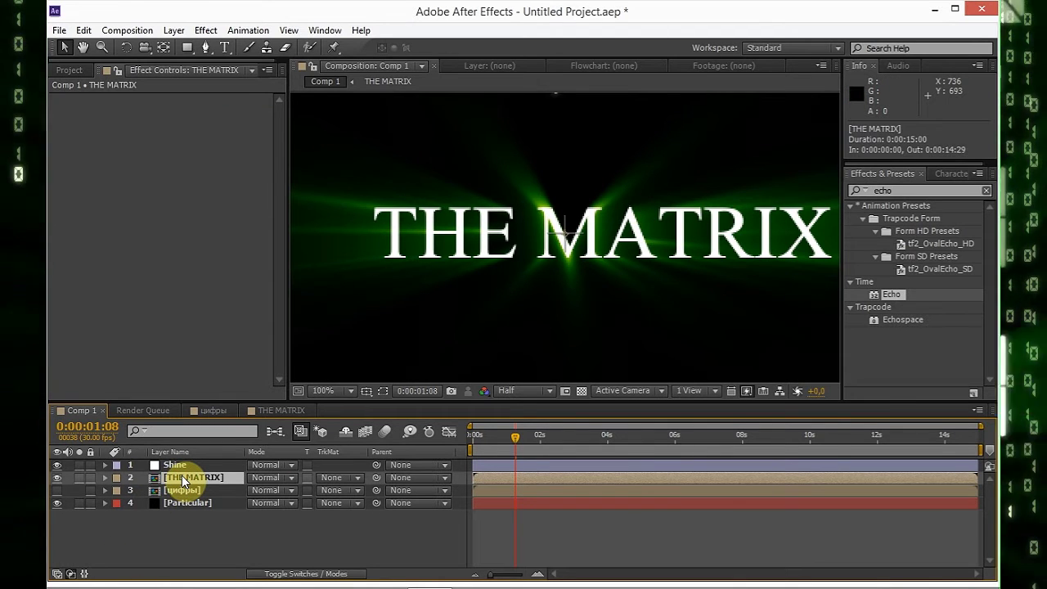
key("ctrl+d")
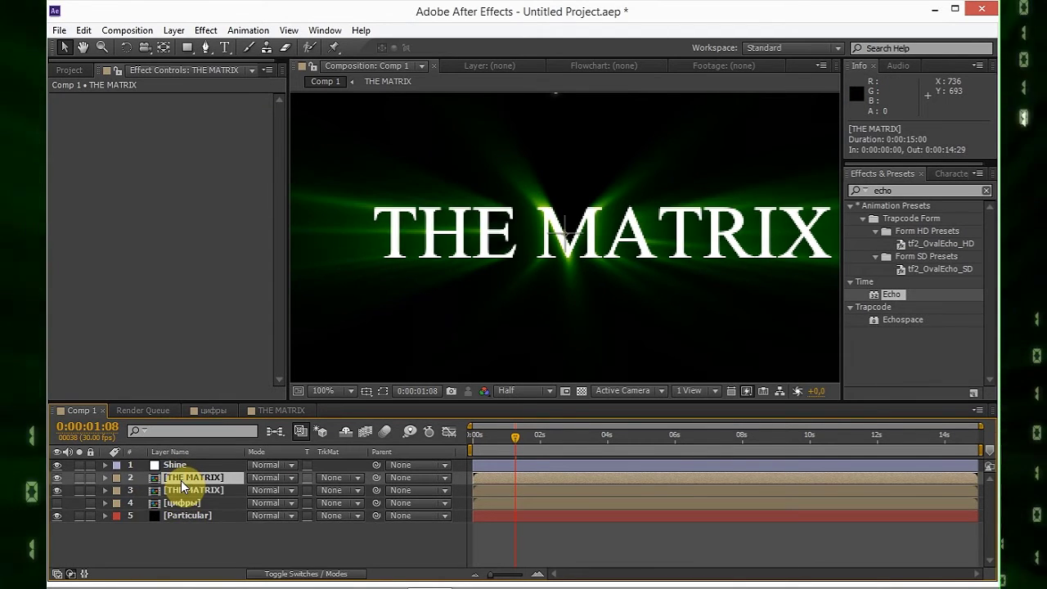
left_click(206, 31)
mouse_move(357, 348)
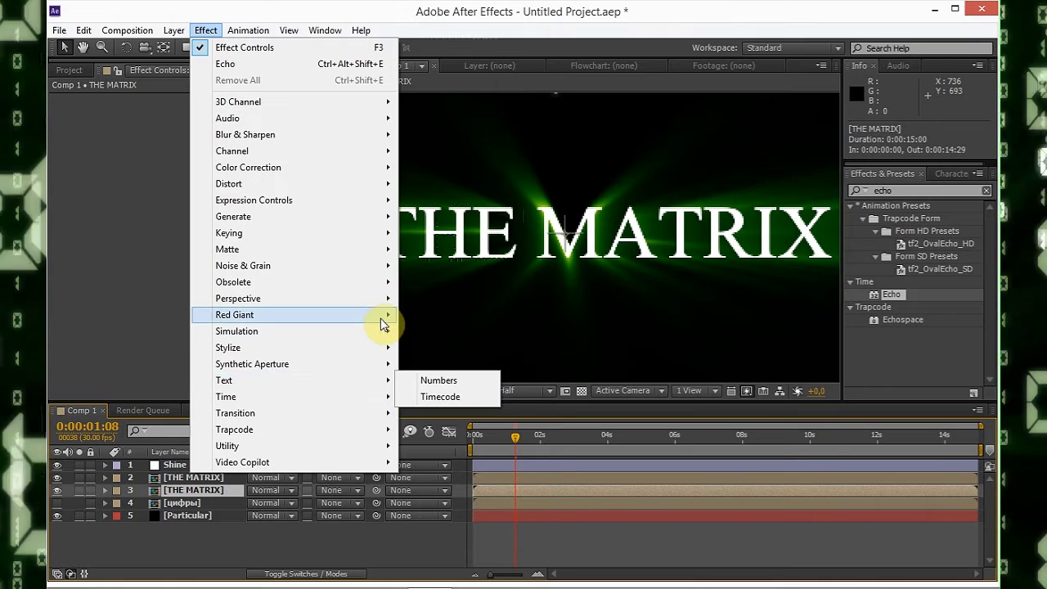
mouse_move(381, 349)
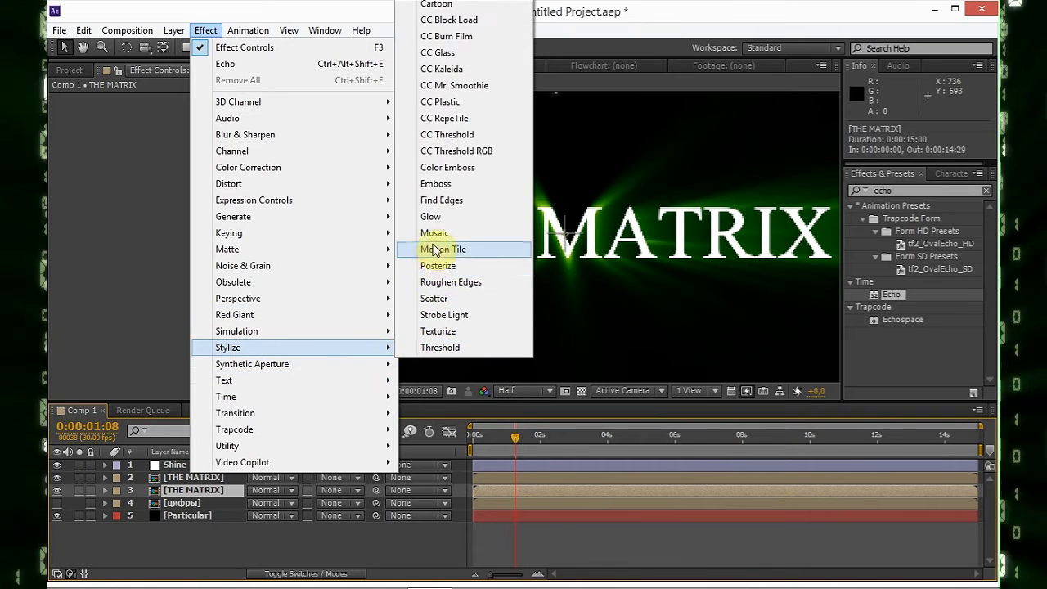
left_click(431, 216)
- Create a black 1920 x 1080 px solid layer named grid
right_click(220, 542)
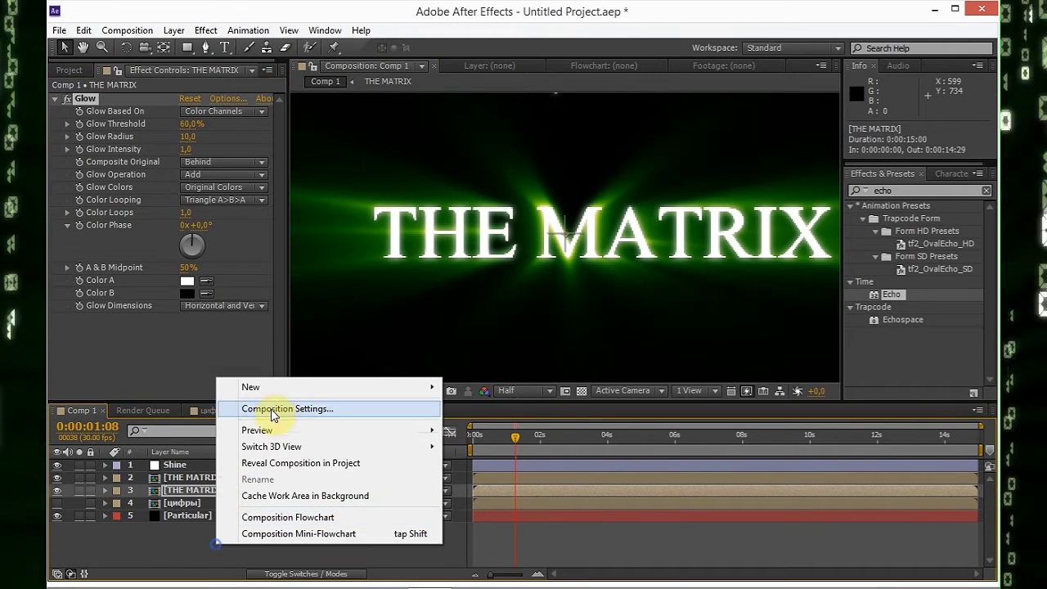
mouse_move(311, 388)
left_click(469, 426)
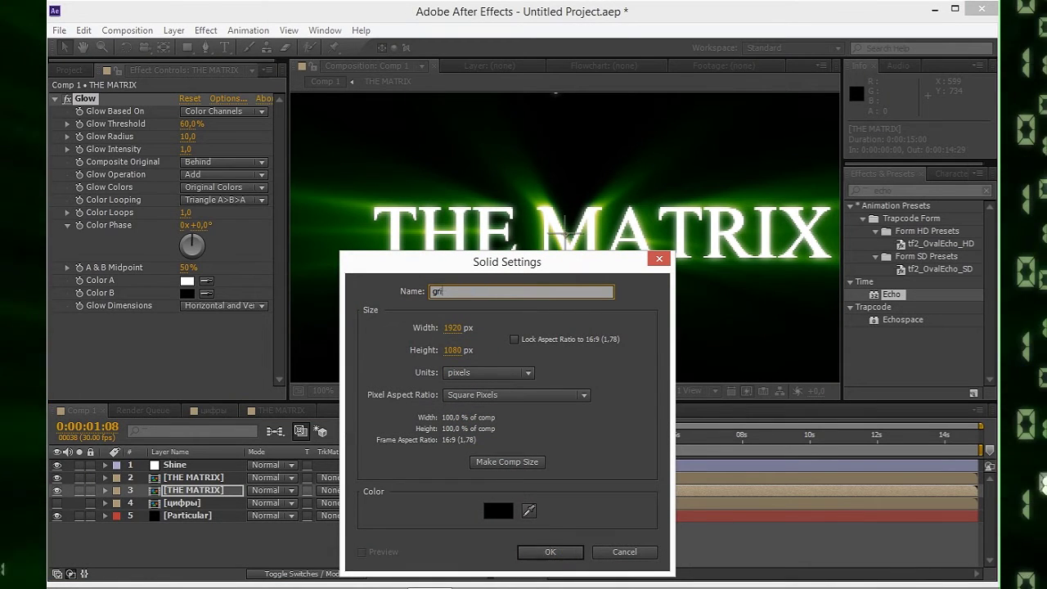
type("grid")
left_click(540, 550)
- Apply the Grid generate effect to the grid solid
left_click(206, 30)
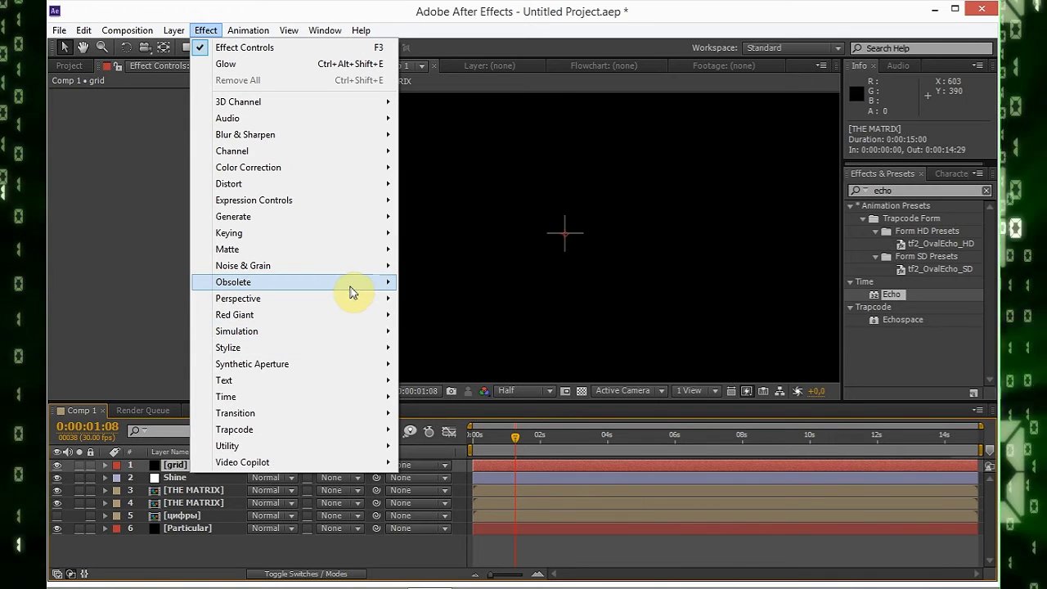
mouse_move(367, 217)
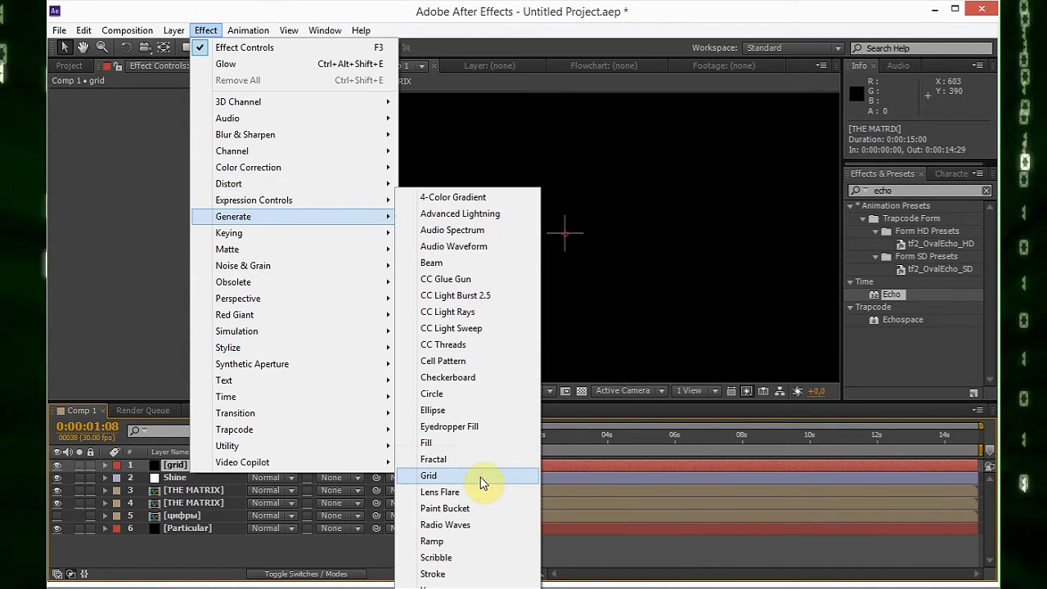
left_click(421, 538)
scroll(356, 234, "down", 2)
- Set the Grid effect's Anchor to 558, 546 and its Corner to 570, 558, and turn on Invert Grid
left_click(186, 106)
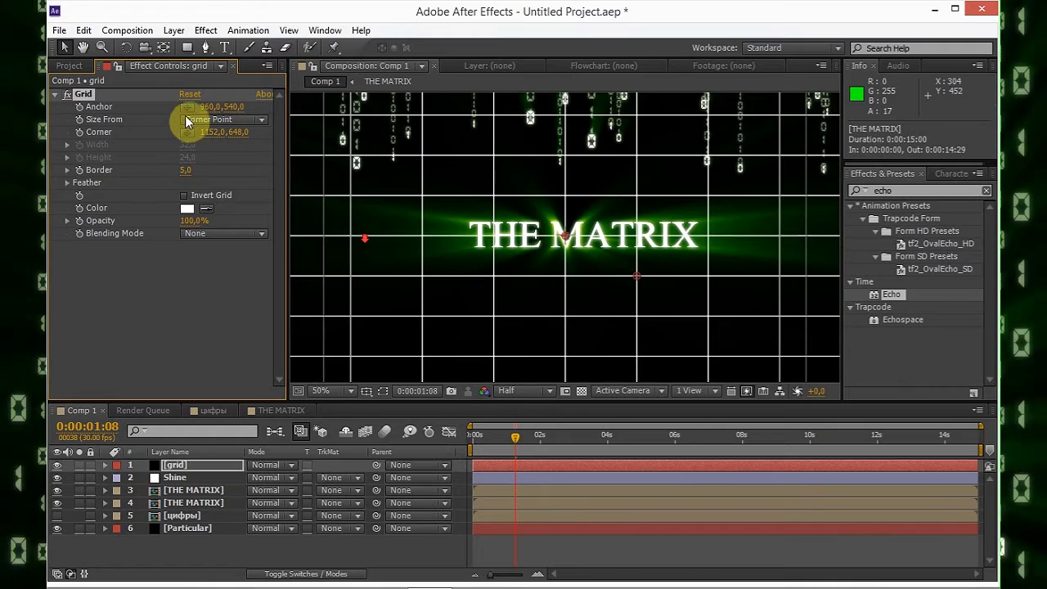
left_click(445, 235)
left_click_drag(445, 235, 527, 240)
left_click(184, 195)
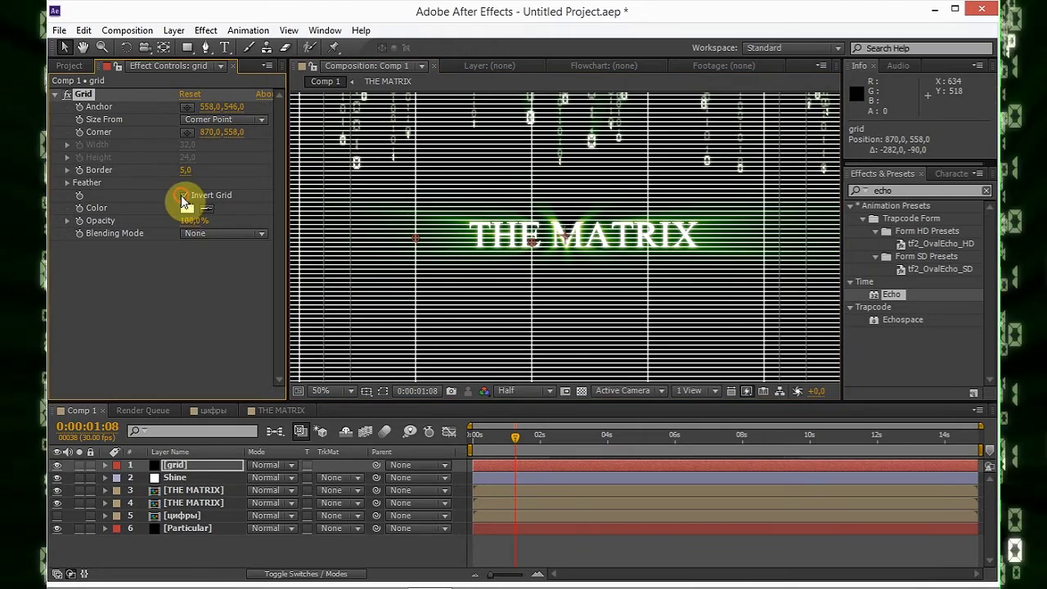
scroll(516, 256, "up", 2)
left_click_drag(561, 237, 415, 253)
scroll(527, 259, "down", 2)
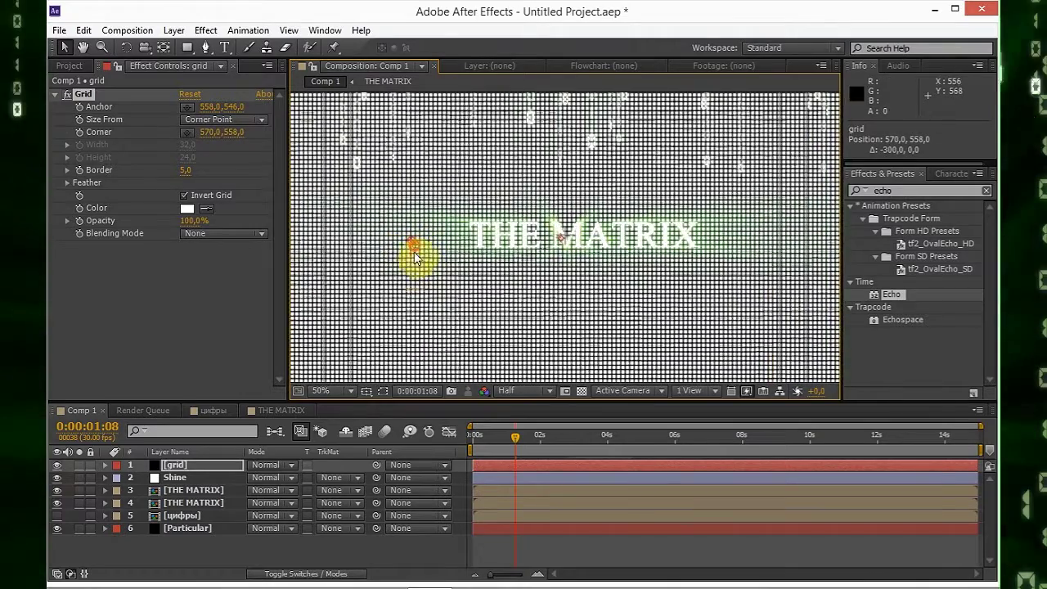
- Set the Grid effect's Border to 6 and check the grid pattern over the title
scroll(409, 262, "up", 2)
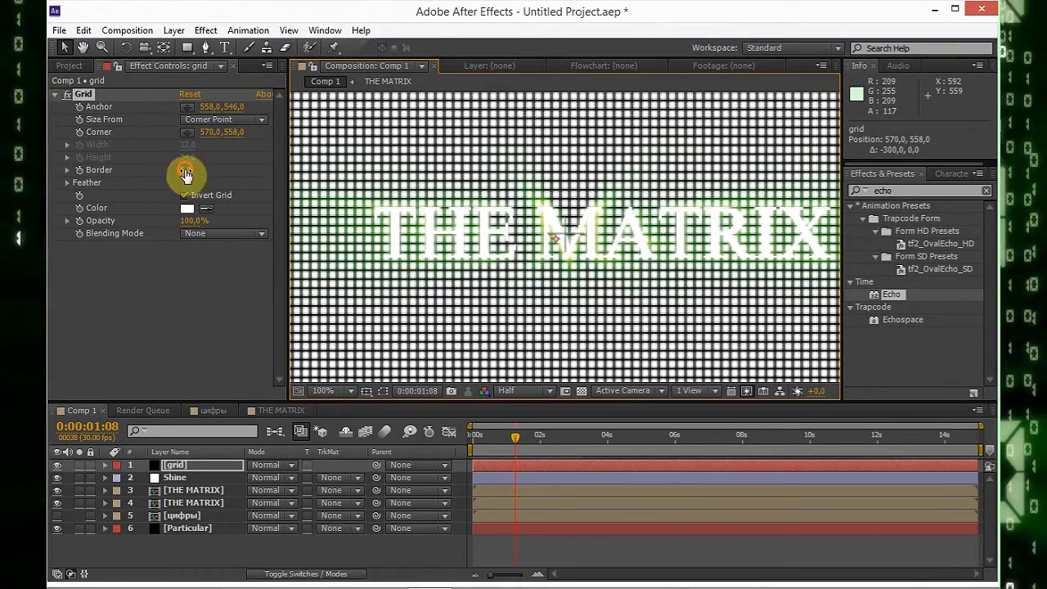
mouse_move(186, 173)
left_mouse_down()
mouse_move(229, 169)
mouse_move(210, 180)
mouse_move(188, 174)
left_mouse_up()
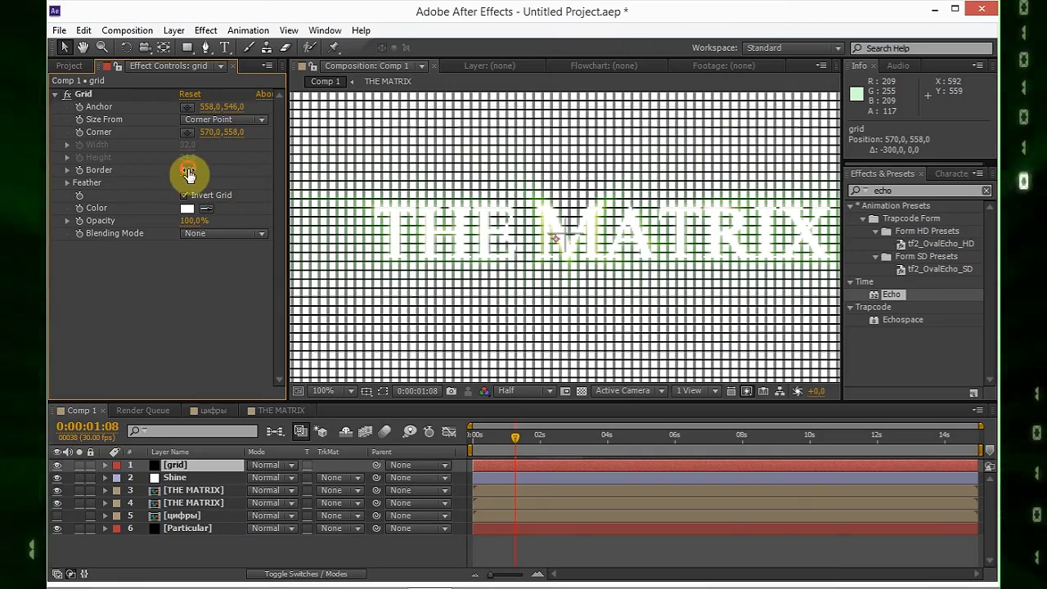
left_click(210, 175)
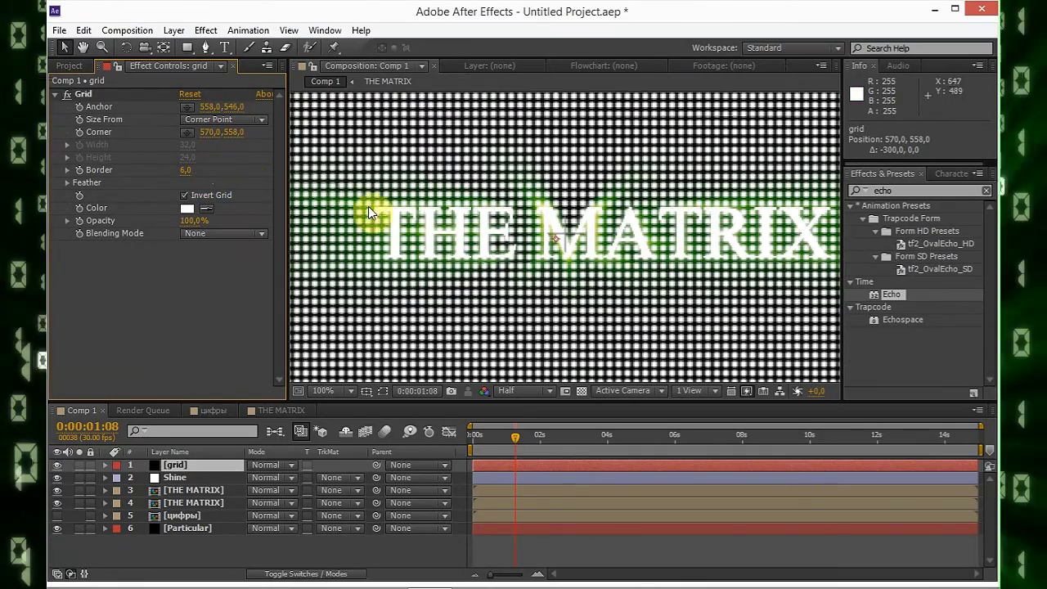
scroll(438, 229, "down", 2)
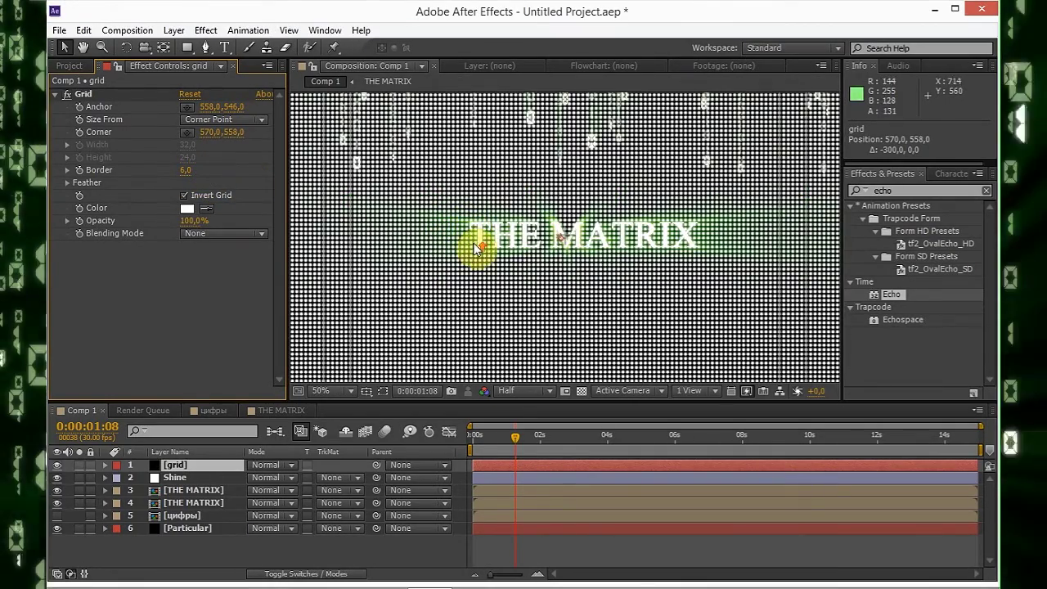
scroll(572, 266, "up", 1)
scroll(575, 264, "up", 1)
scroll(564, 266, "down", 1)
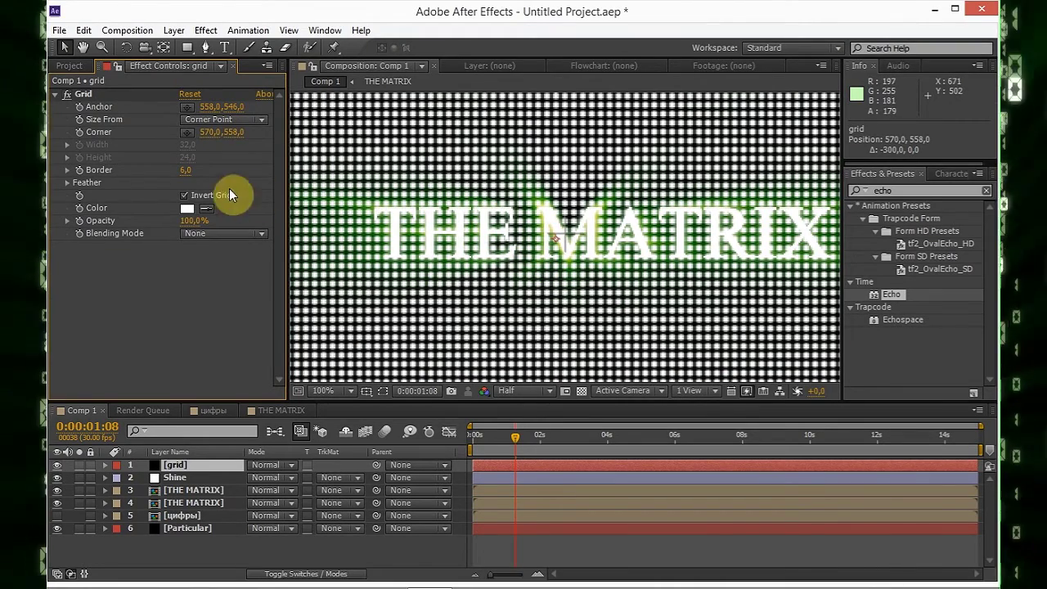
- Move the grid layer beneath the lower THE MATRIX layer and set its track matte to Alpha Matte
left_click(55, 94)
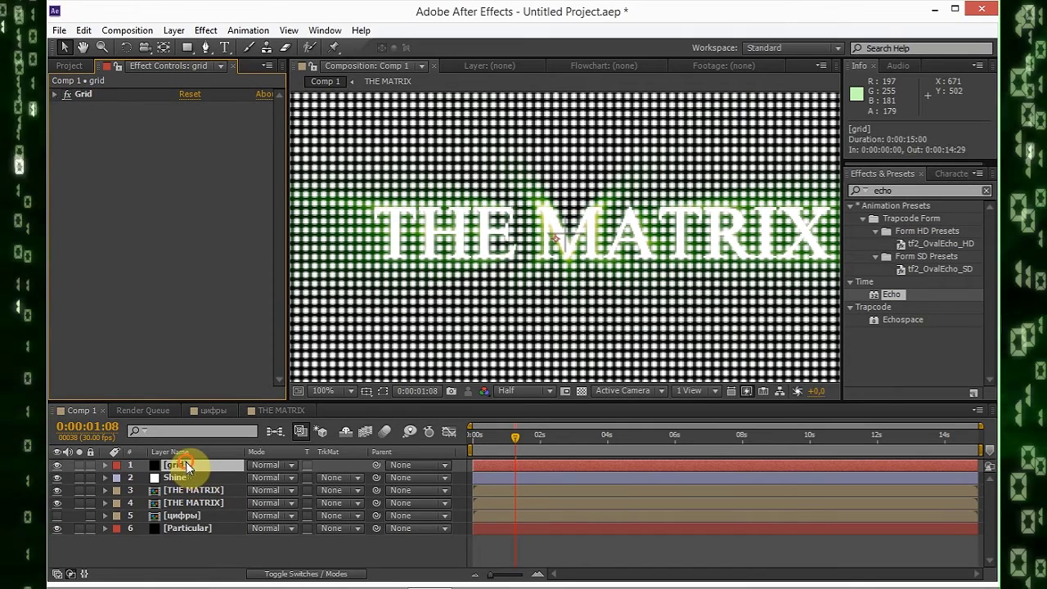
left_click_drag(186, 463, 191, 502)
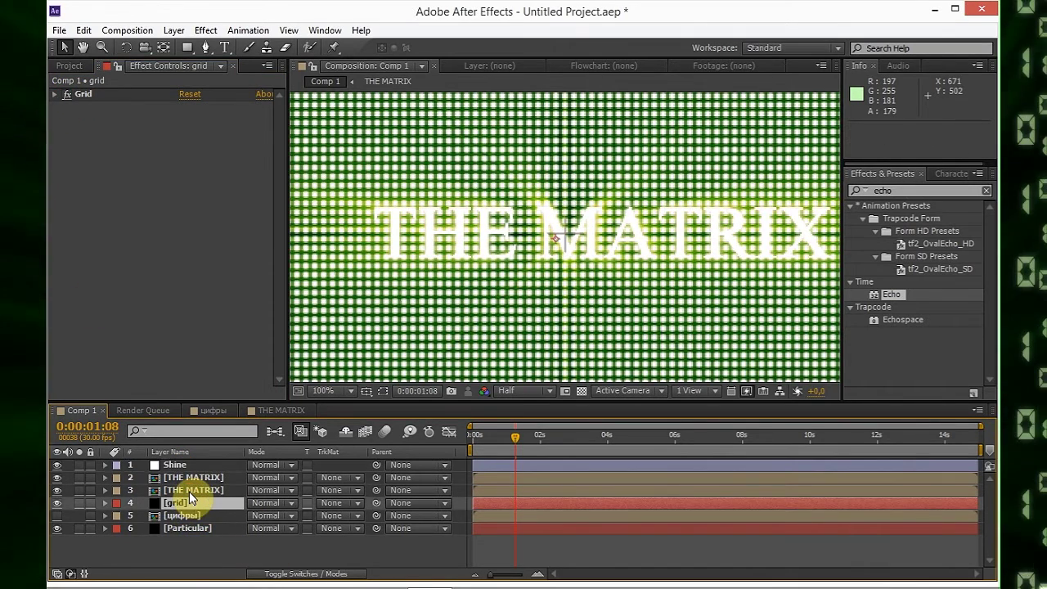
left_click(189, 490)
left_click(184, 503)
left_click(353, 504)
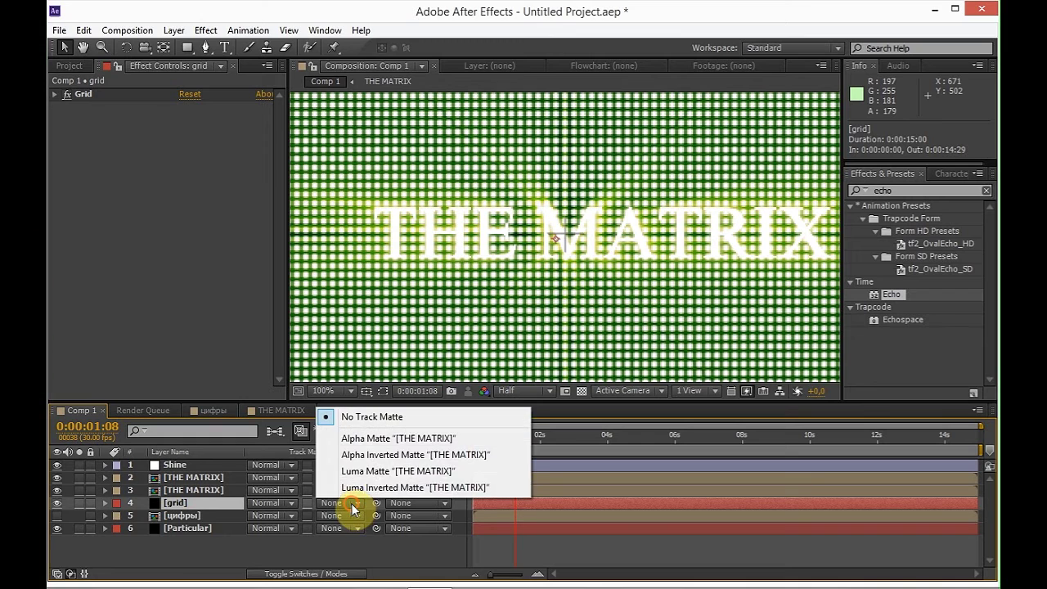
left_click(357, 439)
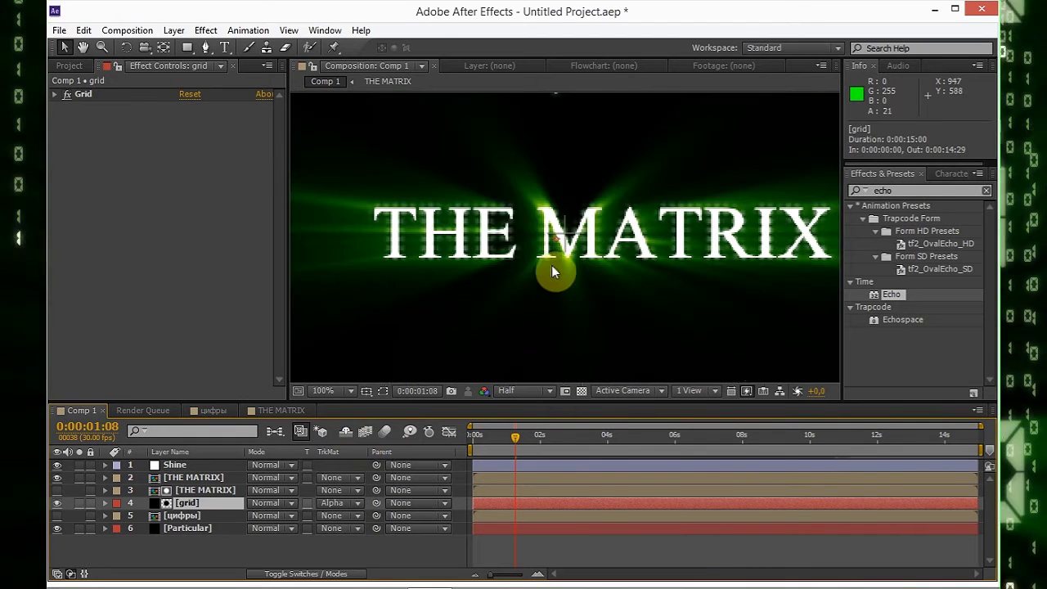
- Set the composition preview resolution to Full and inspect the gridded title edges at 200%
left_click(391, 548)
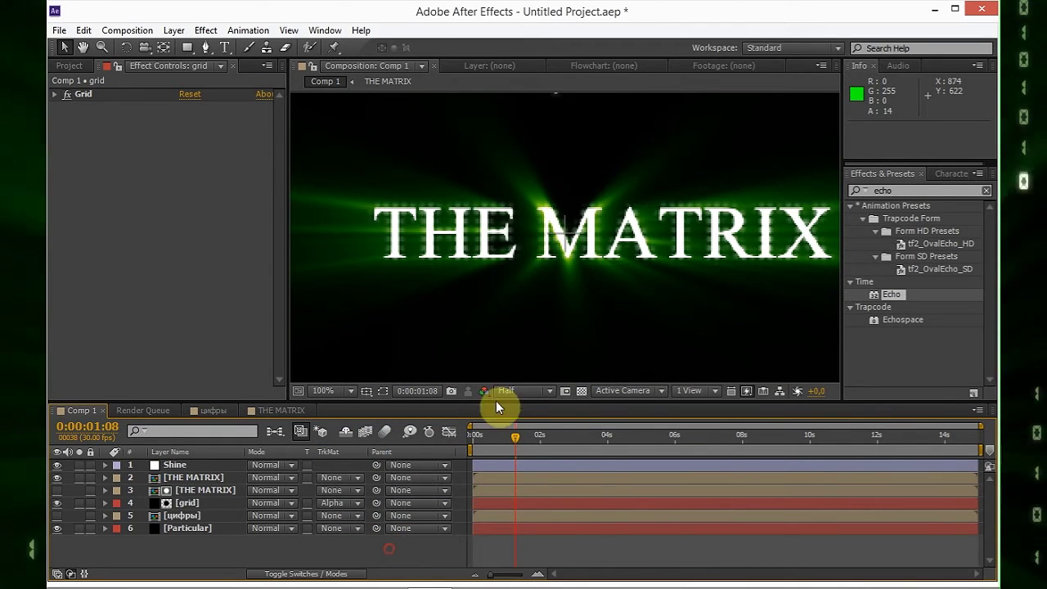
left_click(506, 391)
left_click(517, 428)
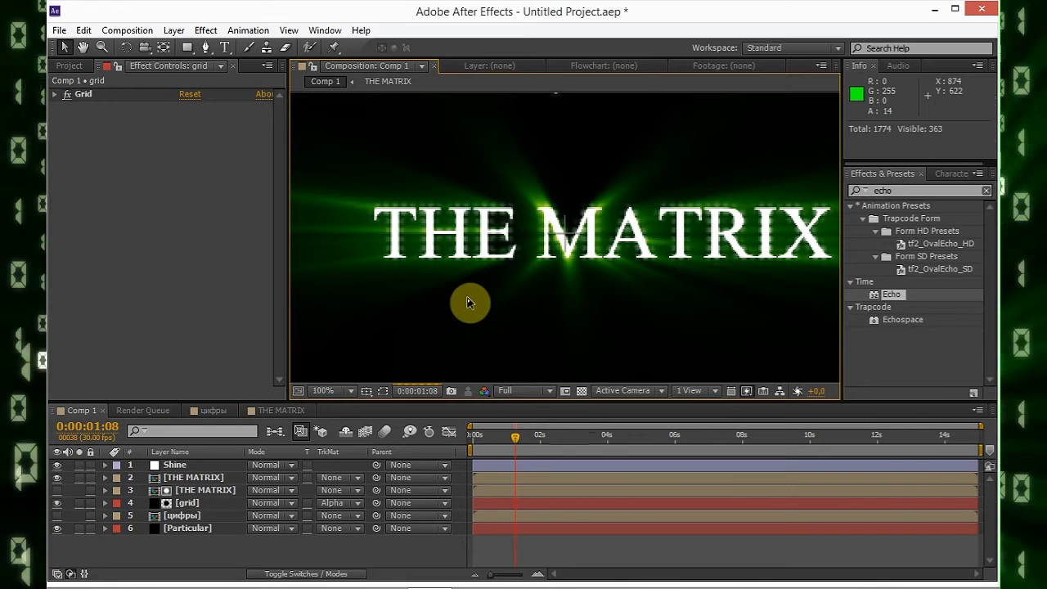
key("period")
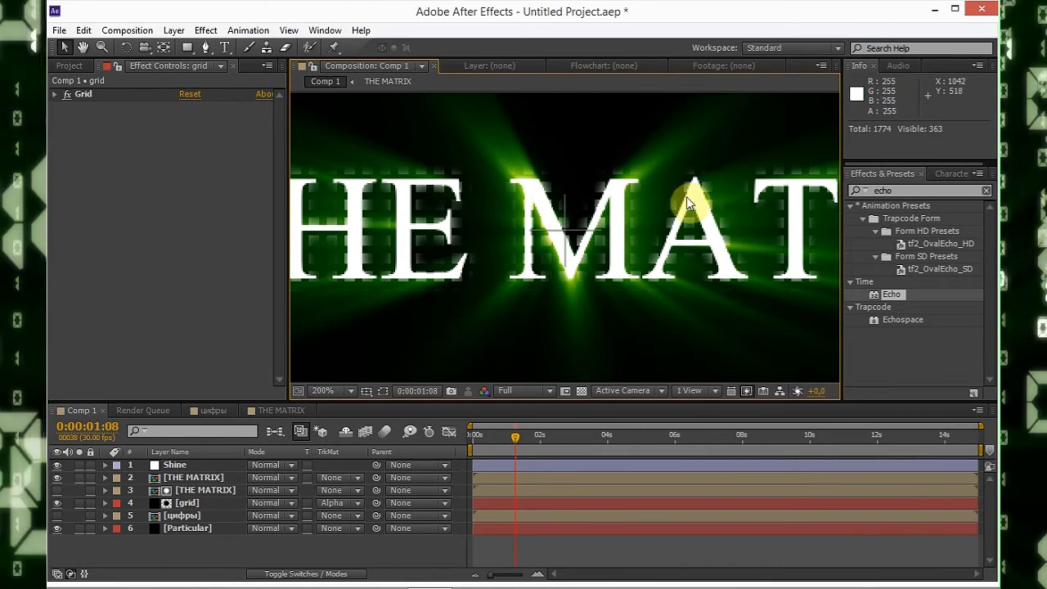
- Apply the Fill effect from the Generate category to the grid layer
left_click(190, 494)
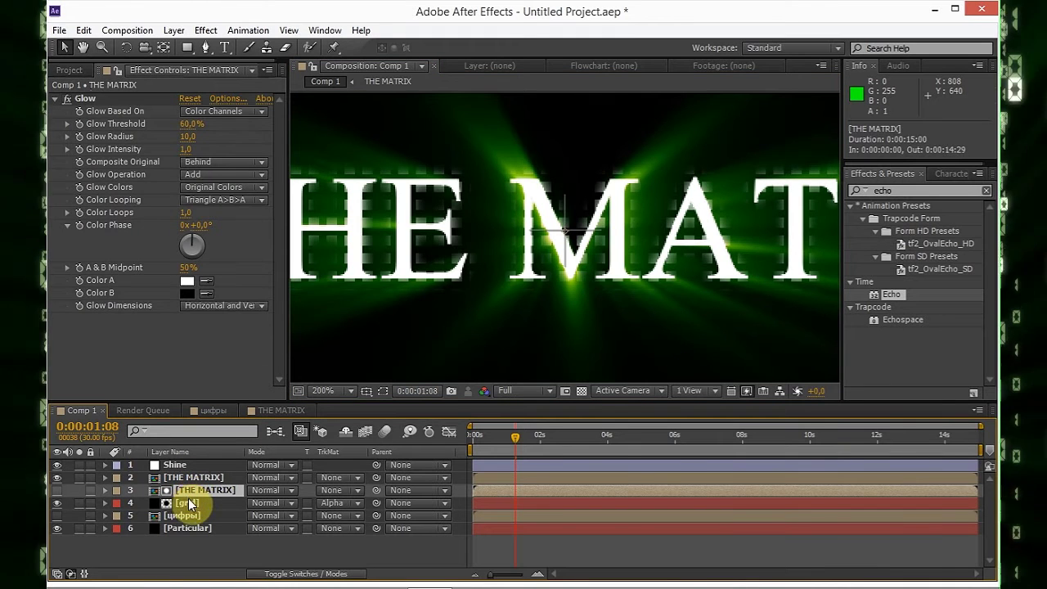
left_click(189, 504)
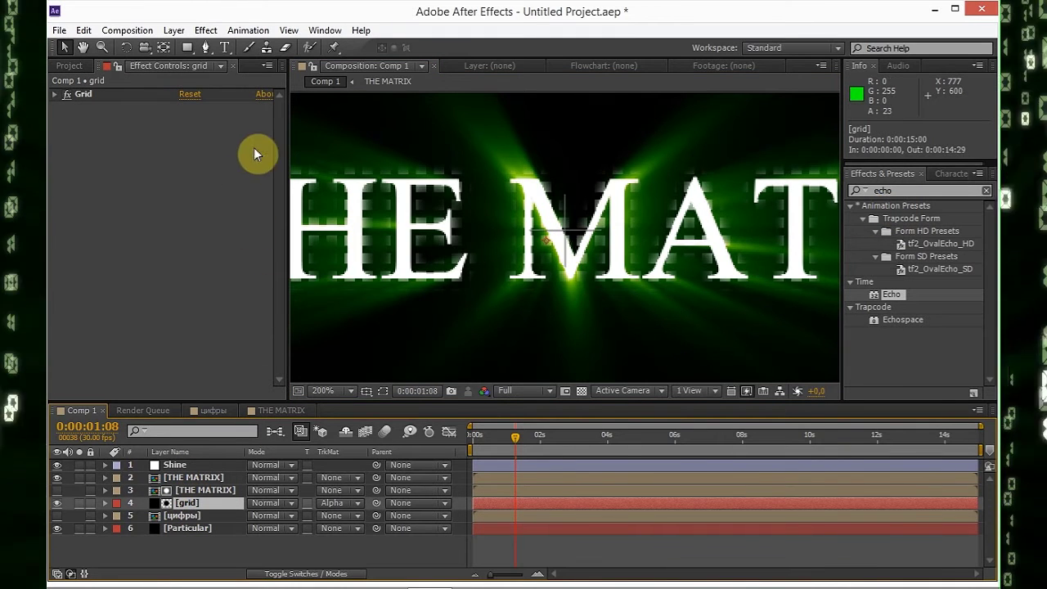
left_click(215, 34)
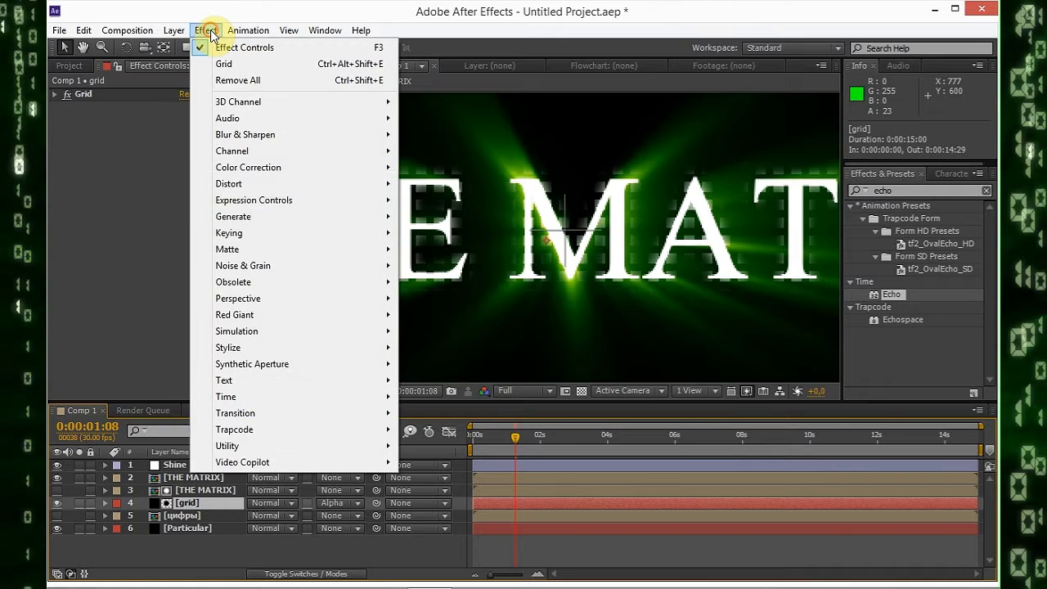
mouse_move(358, 349)
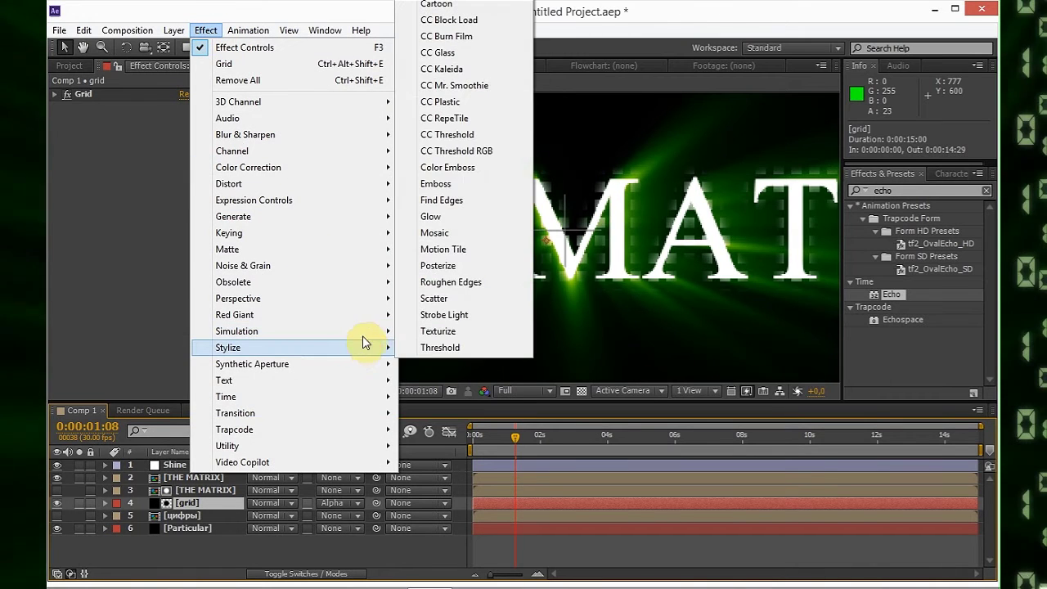
double_click(899, 190)
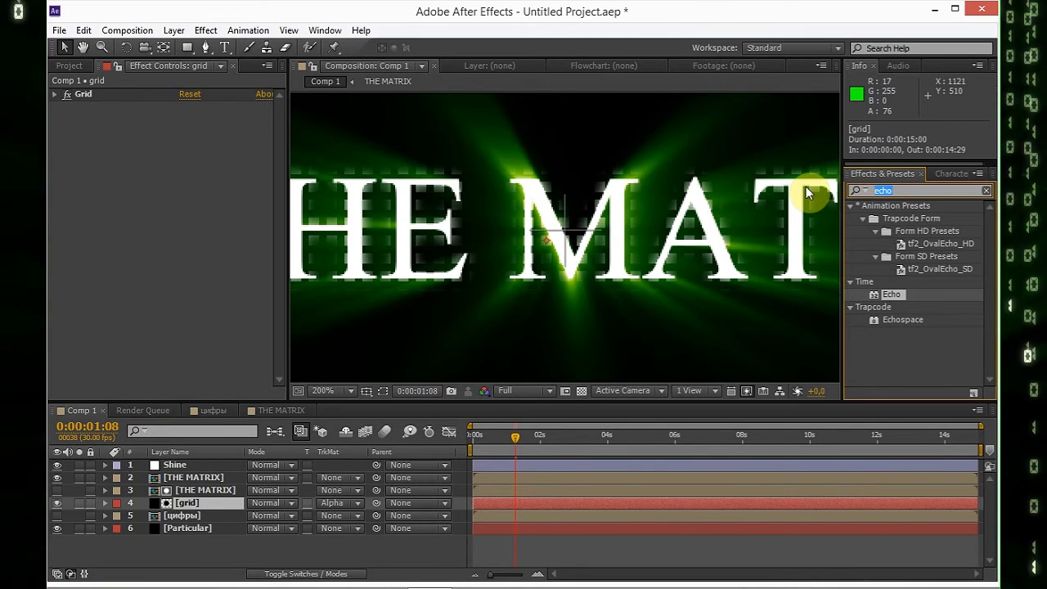
type("fill")
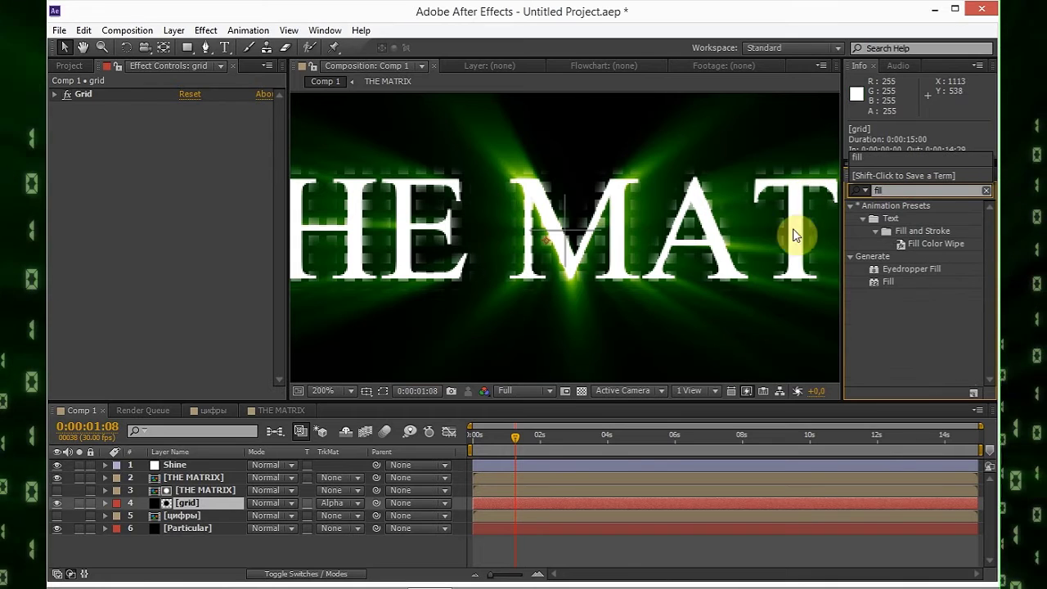
double_click(891, 282)
- Set the grid layer's Fill color to a muted dark green and collapse the Fill settings
left_click(187, 145)
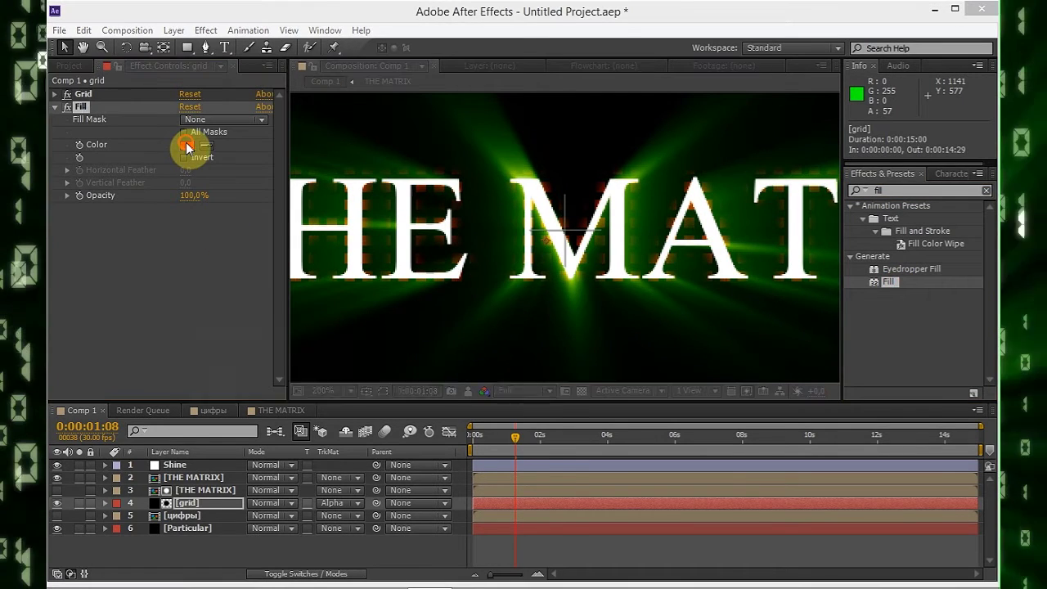
left_click(401, 497)
left_click_drag(368, 463, 385, 463)
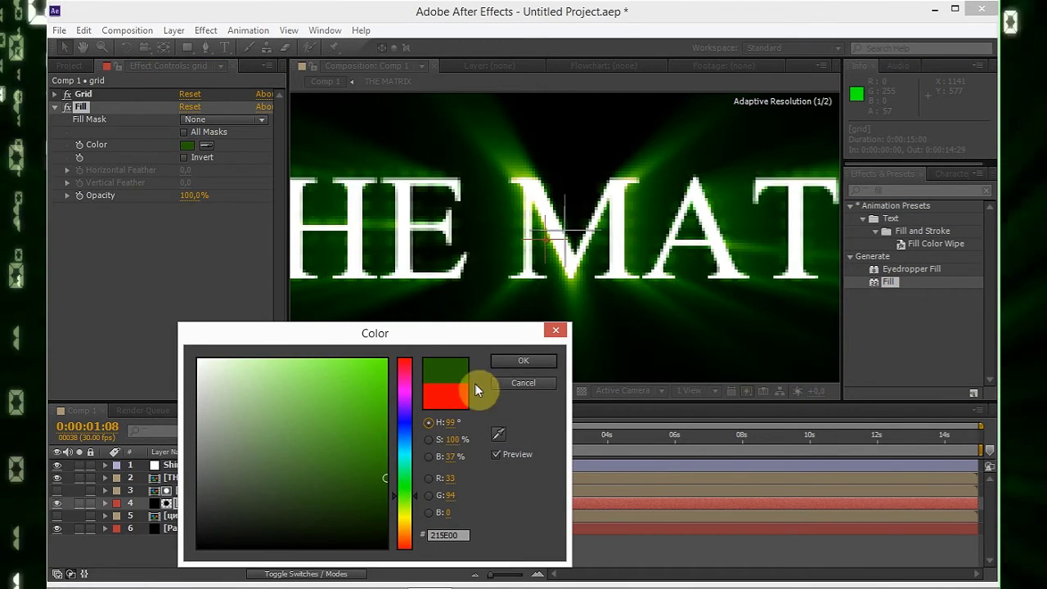
left_click(503, 365)
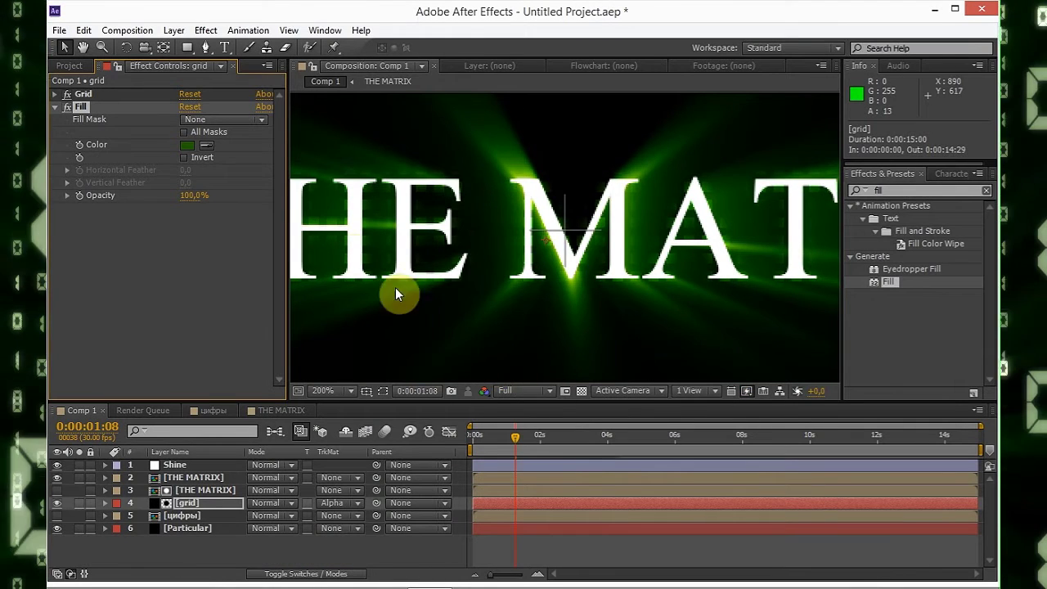
left_click(189, 144)
left_click(384, 445)
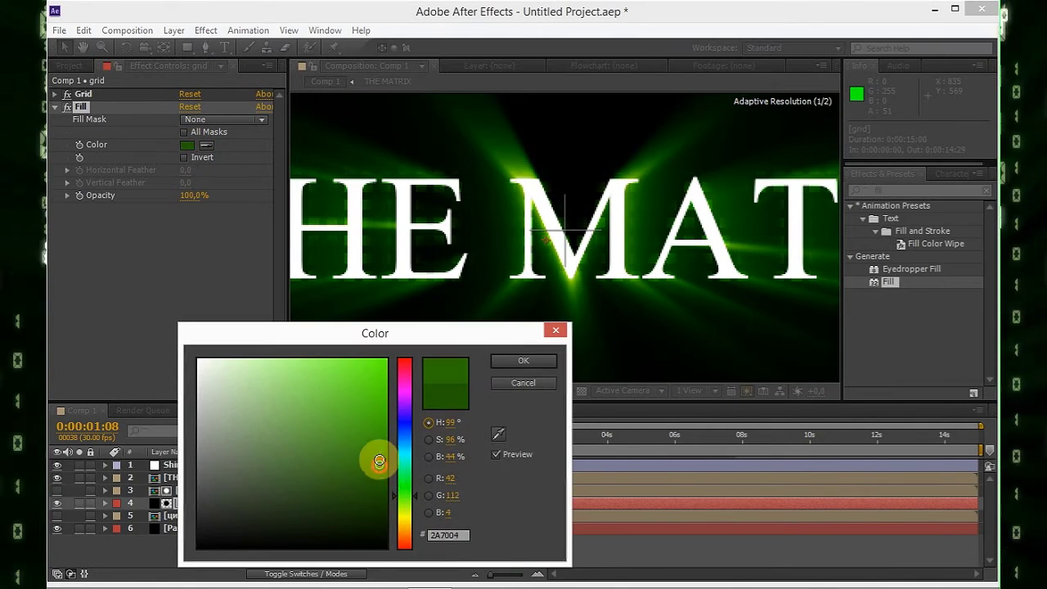
left_click(520, 360)
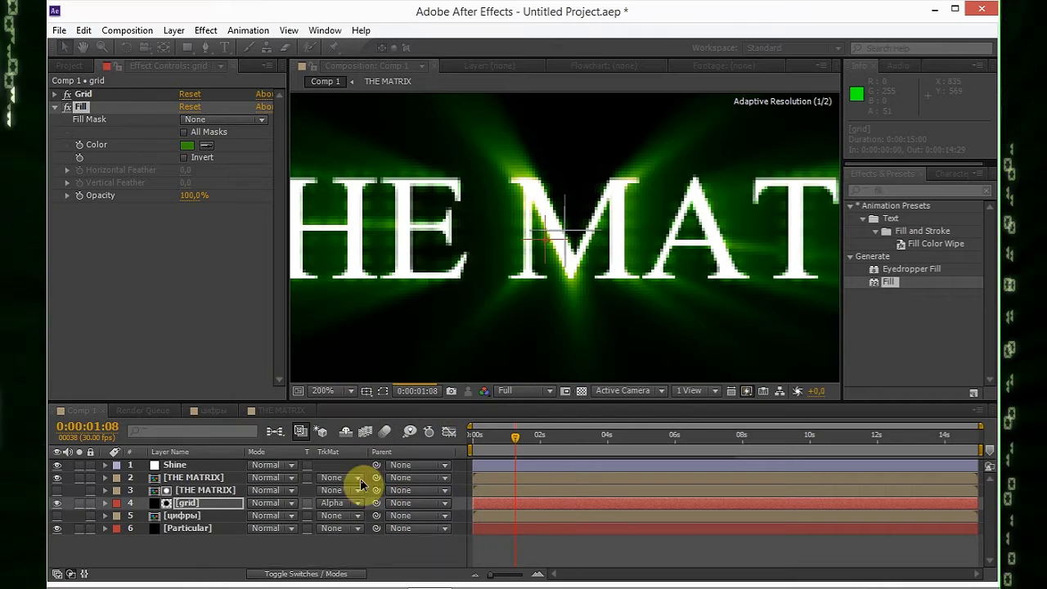
left_click(55, 109)
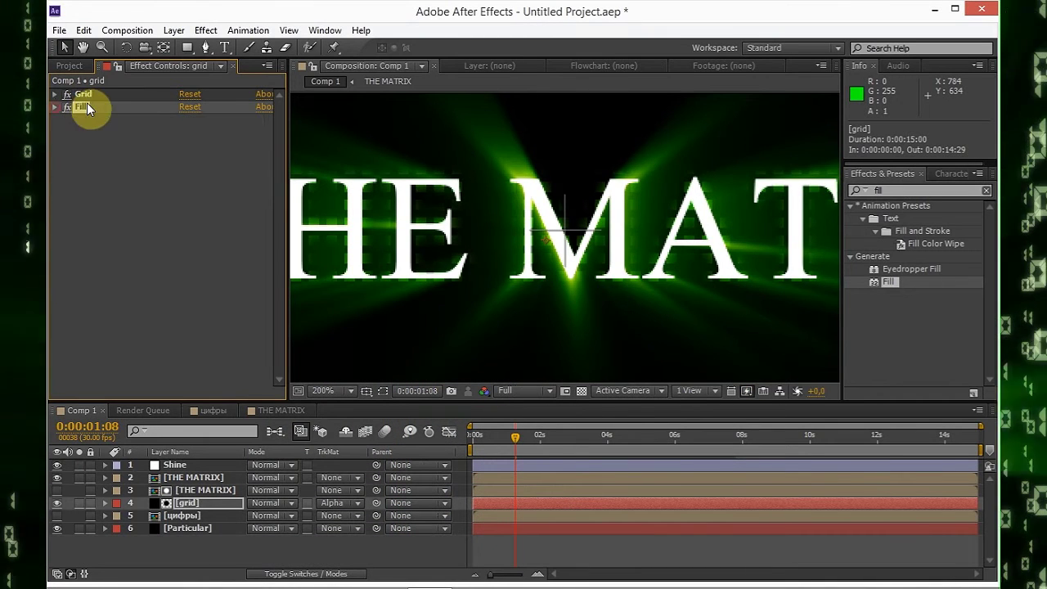
- Deselect the grid layer, check the title at 50% zoom, and set the composition preview resolution to Third
left_click(309, 563)
scroll(526, 277, "down", 1)
scroll(526, 277, "down", 2)
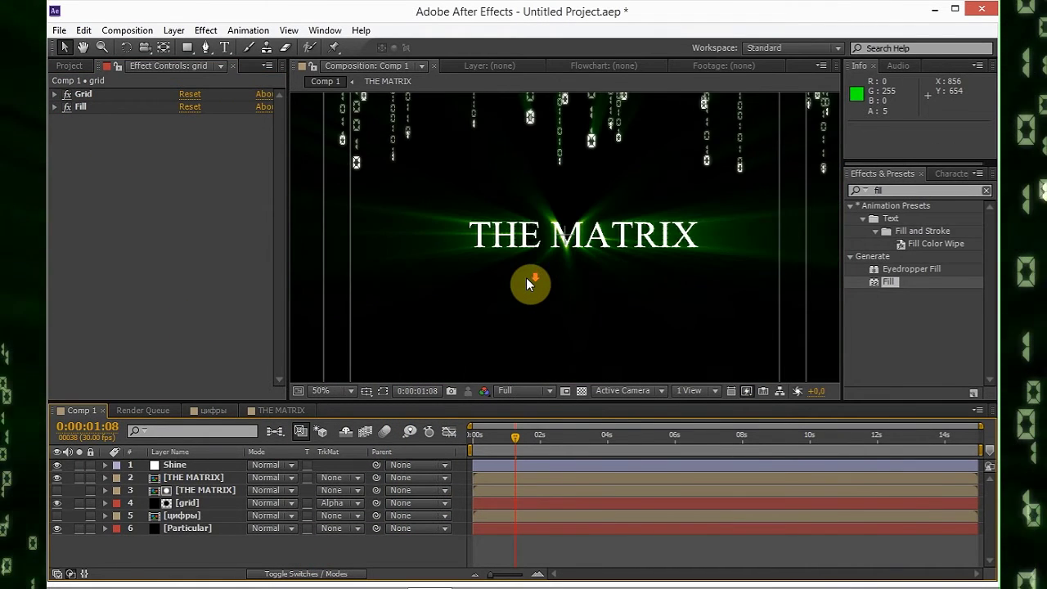
scroll(526, 277, "up", 2)
scroll(526, 277, "down", 2)
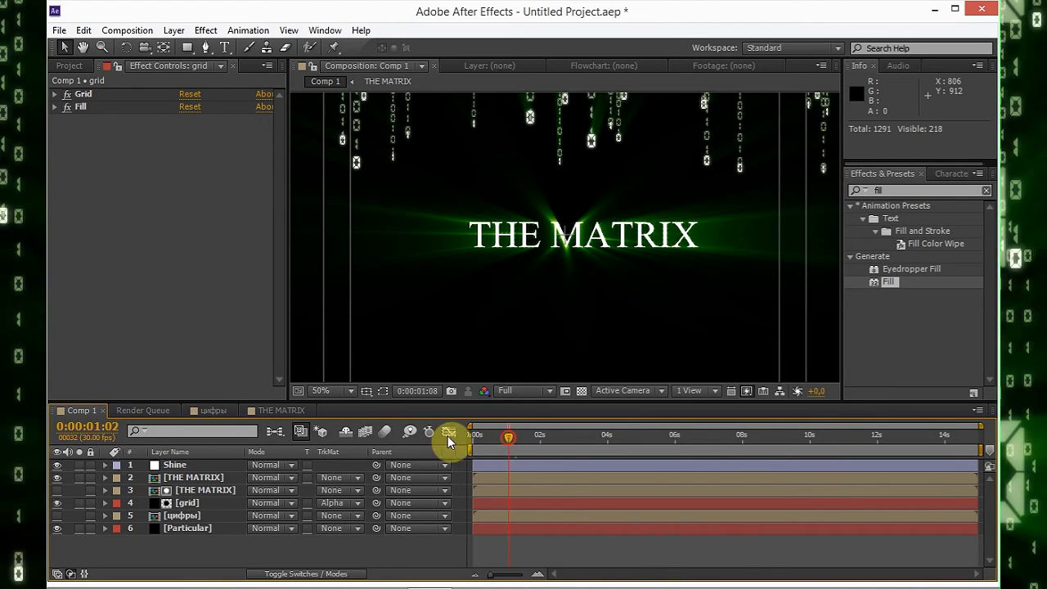
left_click(528, 392)
left_click(528, 460)
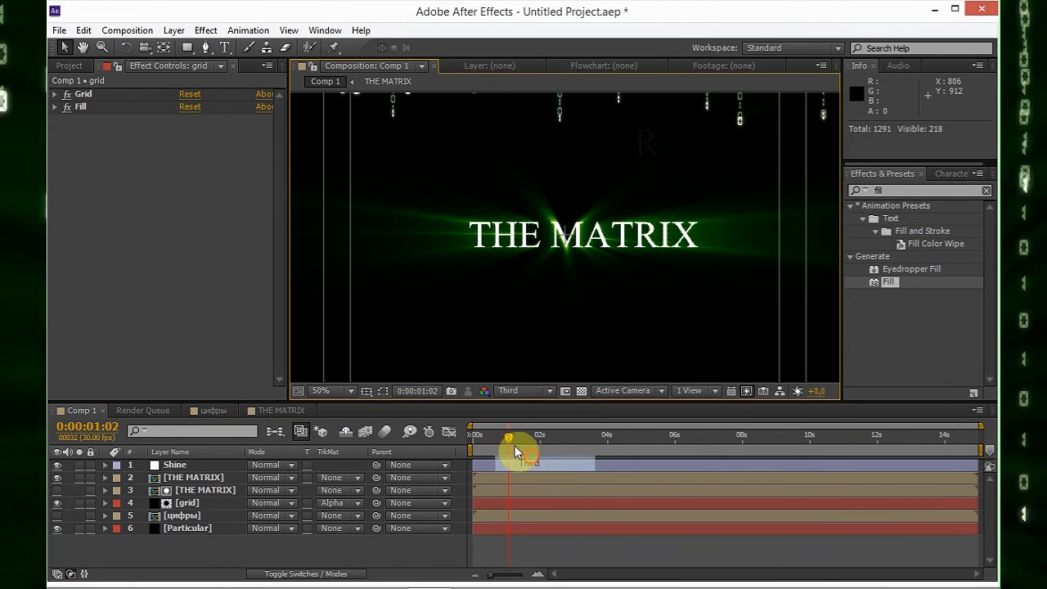
- Review the falling-letter title animation over roughly its first second at 25% zoom, returning to the first frame
left_click(468, 442)
scroll(551, 346, "down", 1)
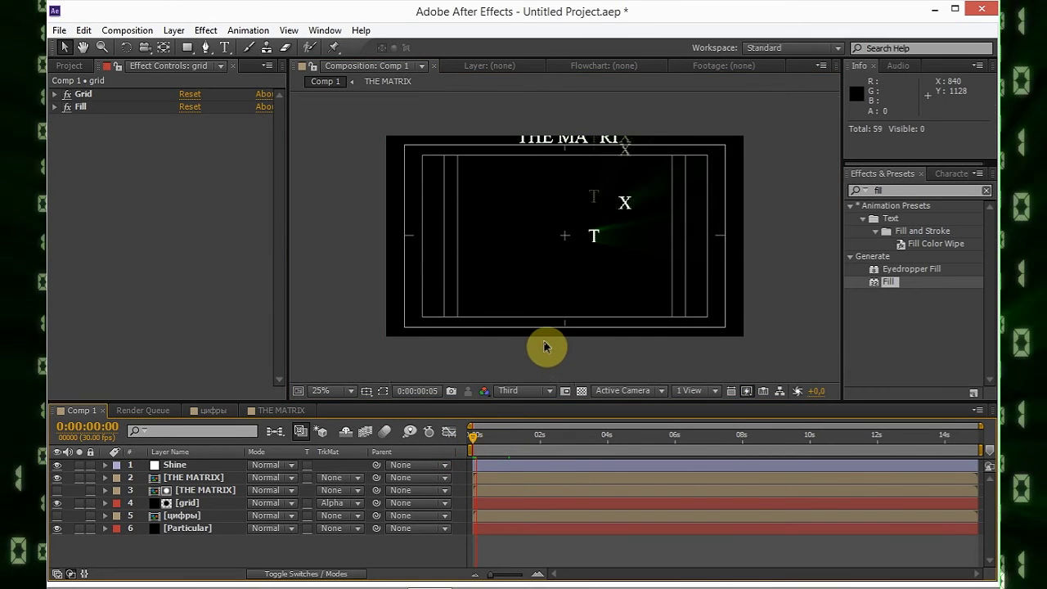
left_click(499, 437)
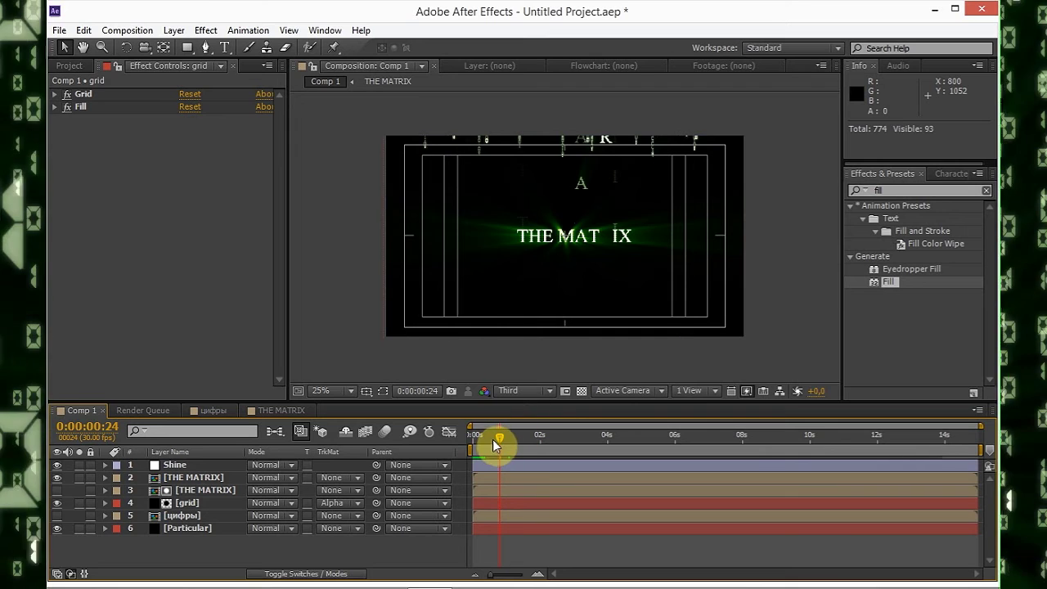
left_click_drag(493, 439, 457, 444)
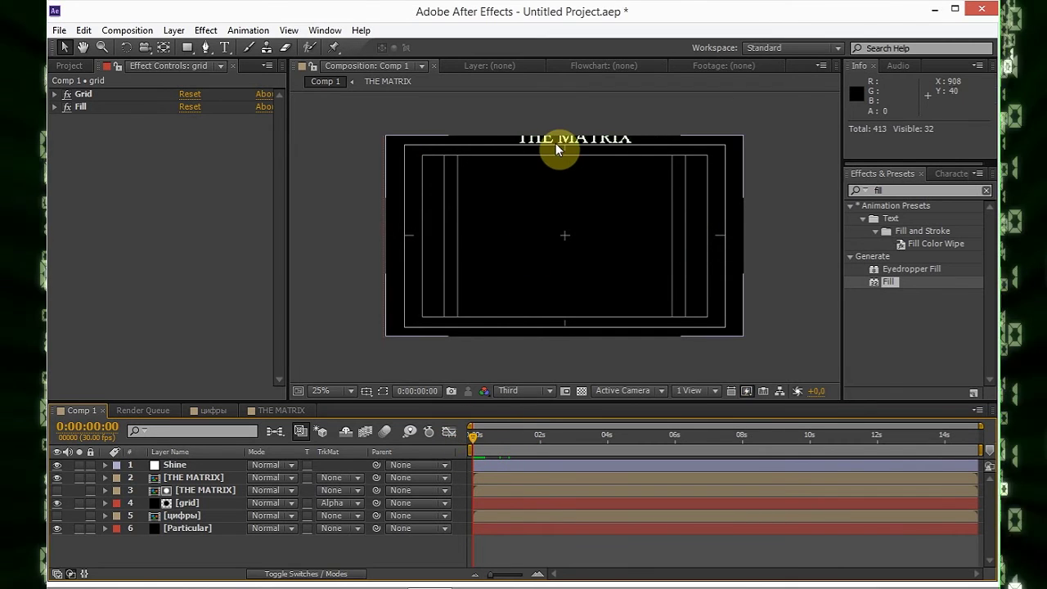
- In the THE MATRIX precomposition, set the text Animator 1 Position to 0, -591, and return to Comp 1
left_click(192, 491)
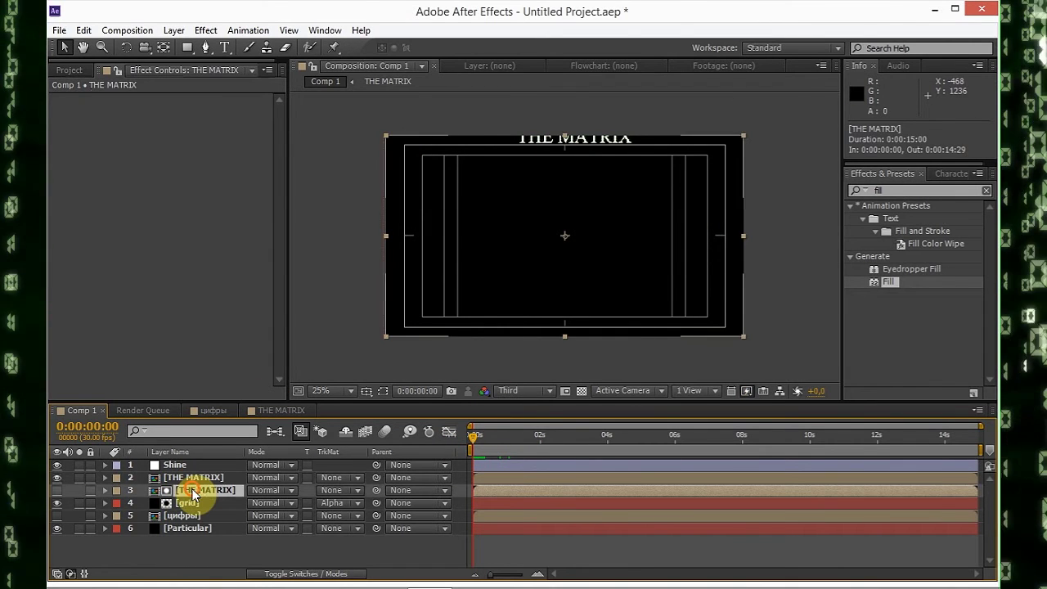
double_click(193, 475)
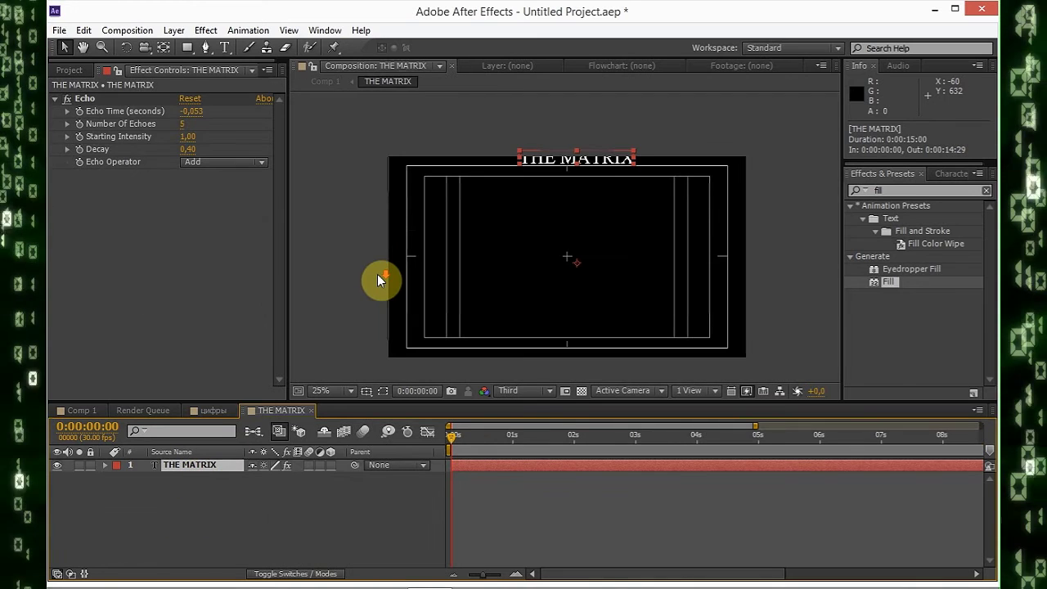
left_click(106, 466)
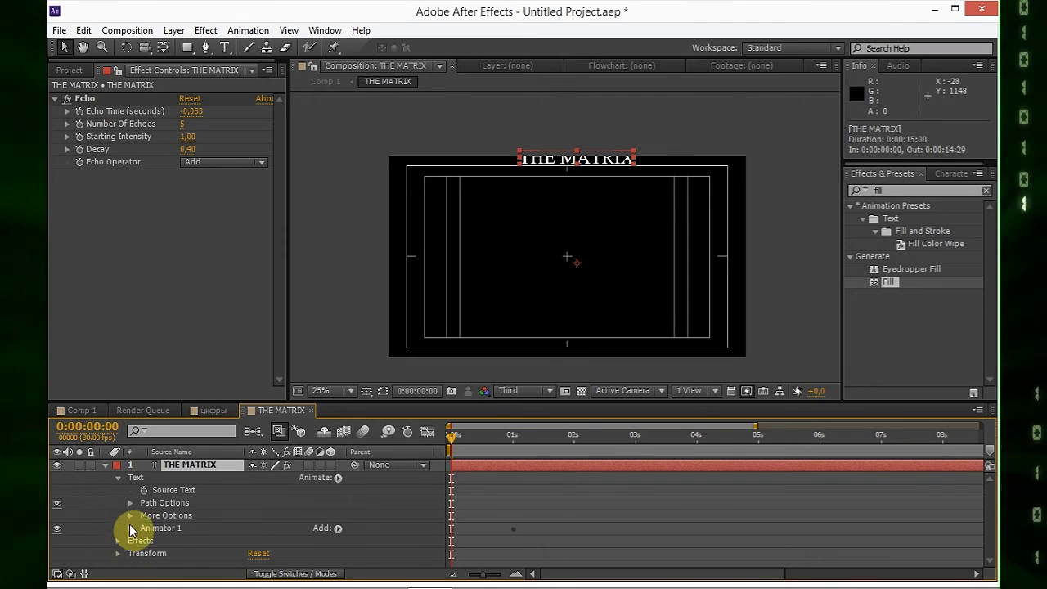
left_click(131, 530)
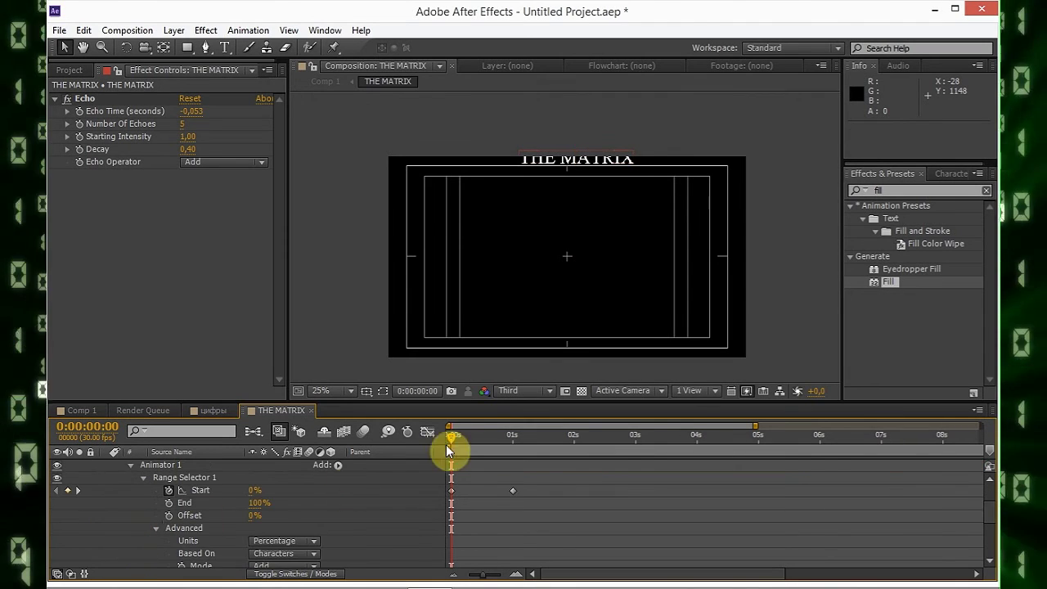
scroll(158, 529, "down", 5)
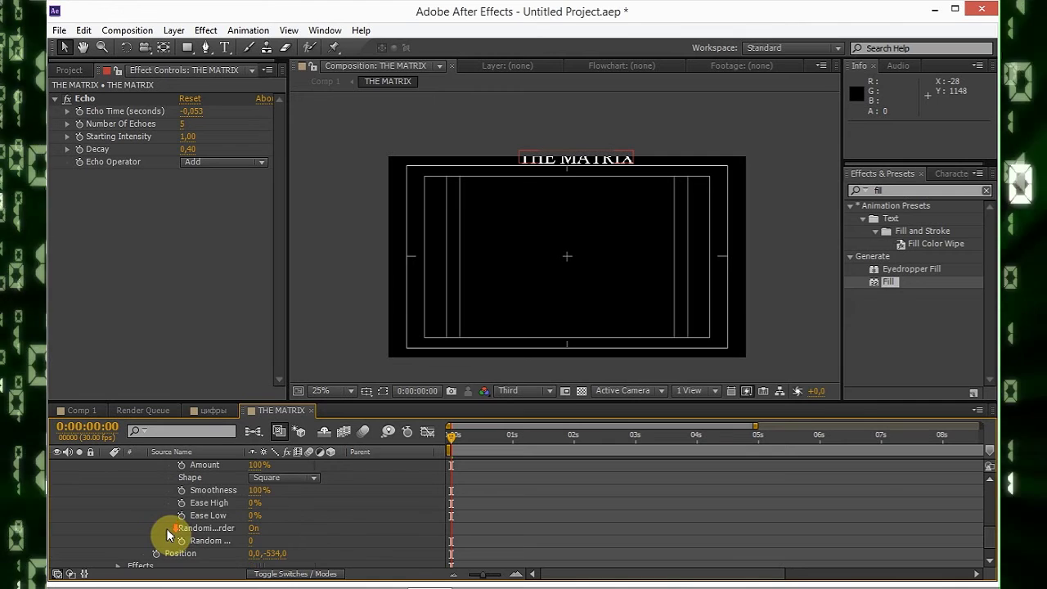
left_click_drag(270, 553, 234, 545)
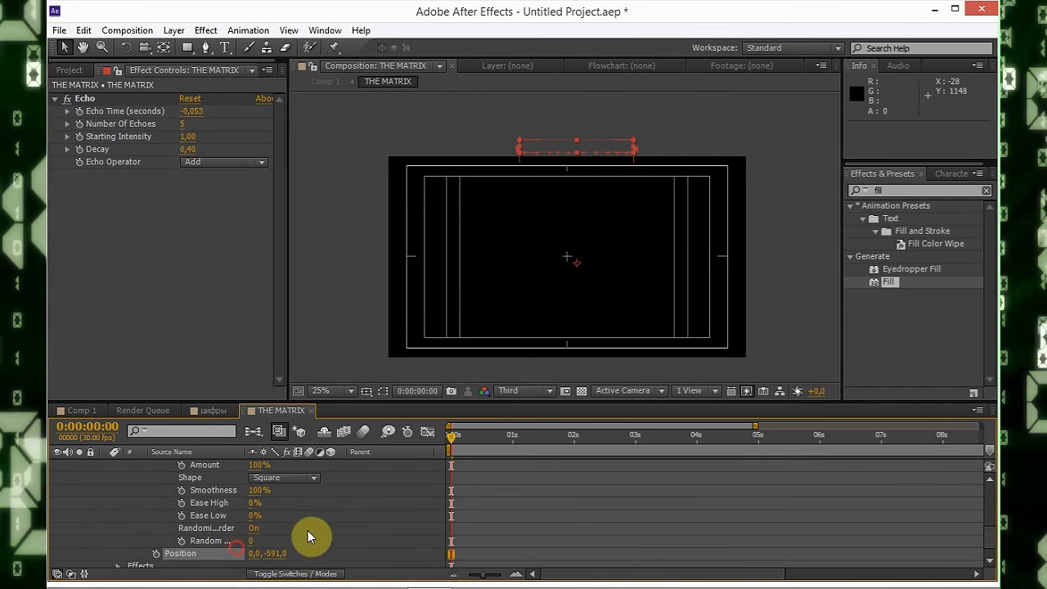
left_click(121, 412)
left_click(80, 413)
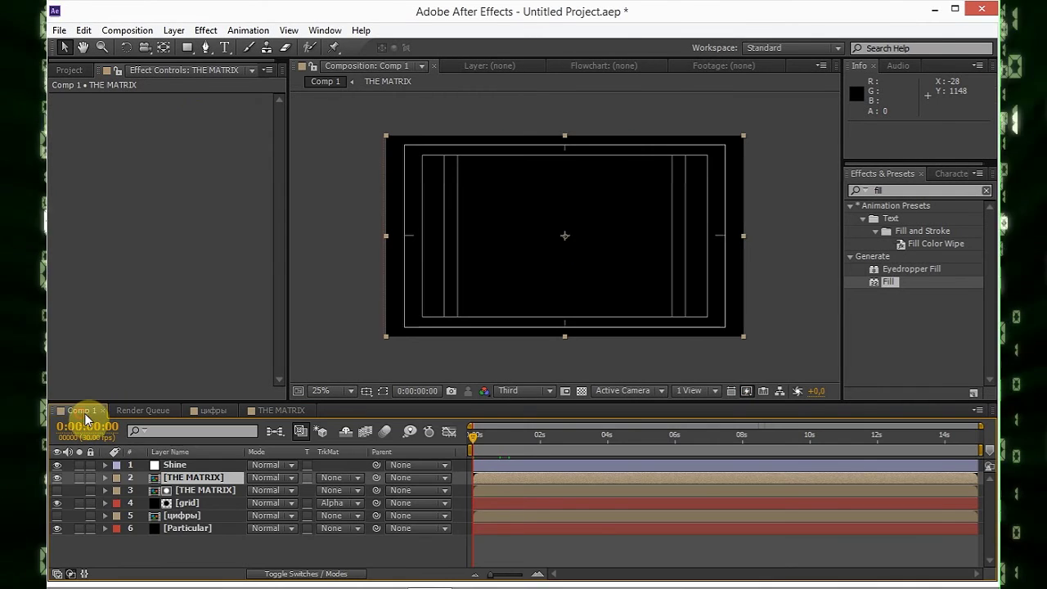